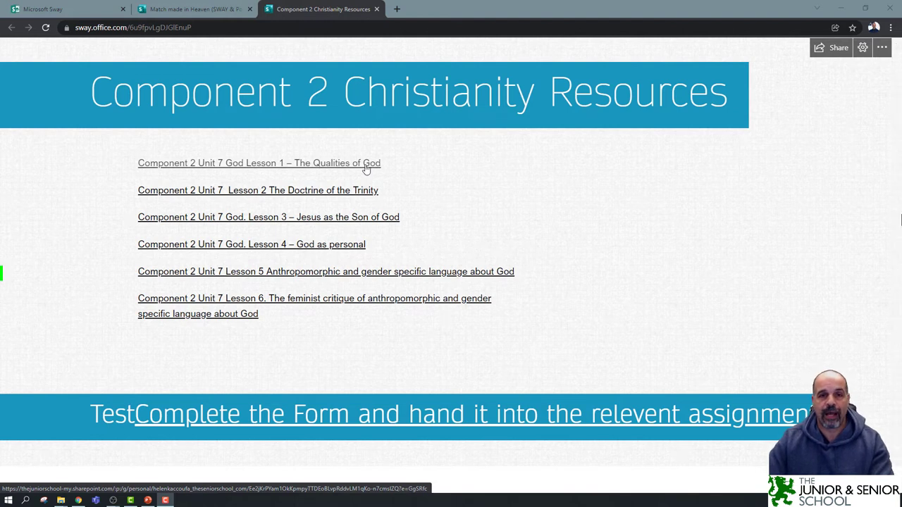
left_click(367, 165)
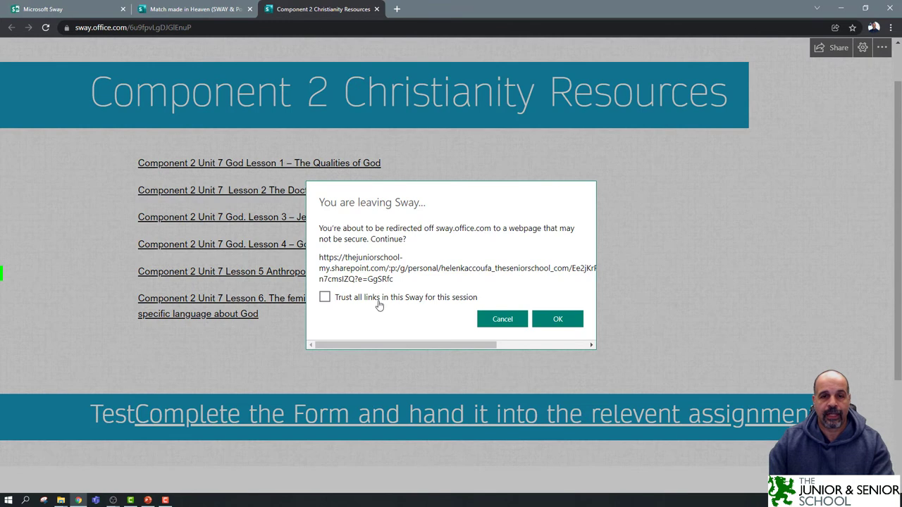
left_click(562, 324)
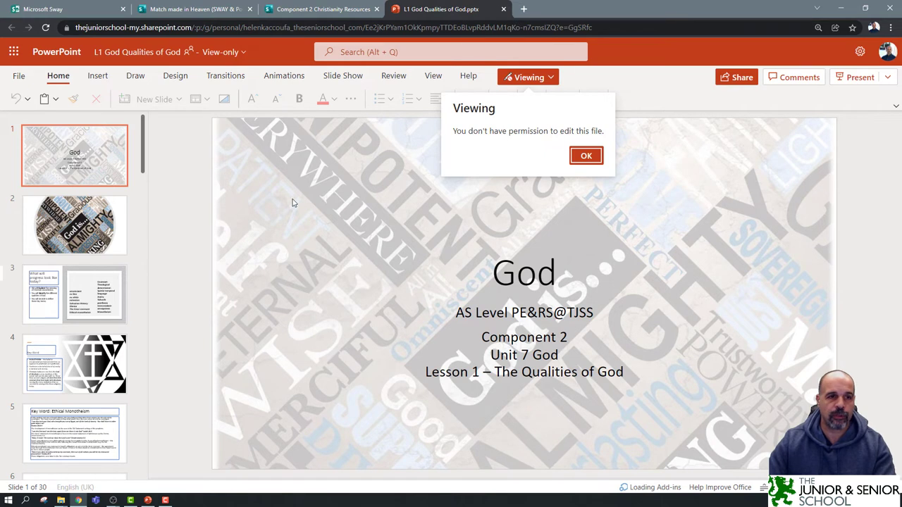
scroll(99, 285, "down", 6)
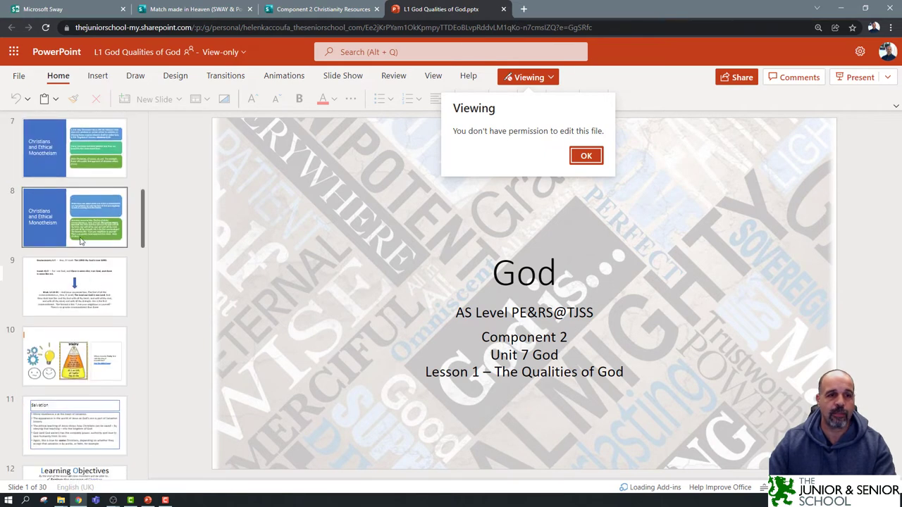
left_click(82, 237)
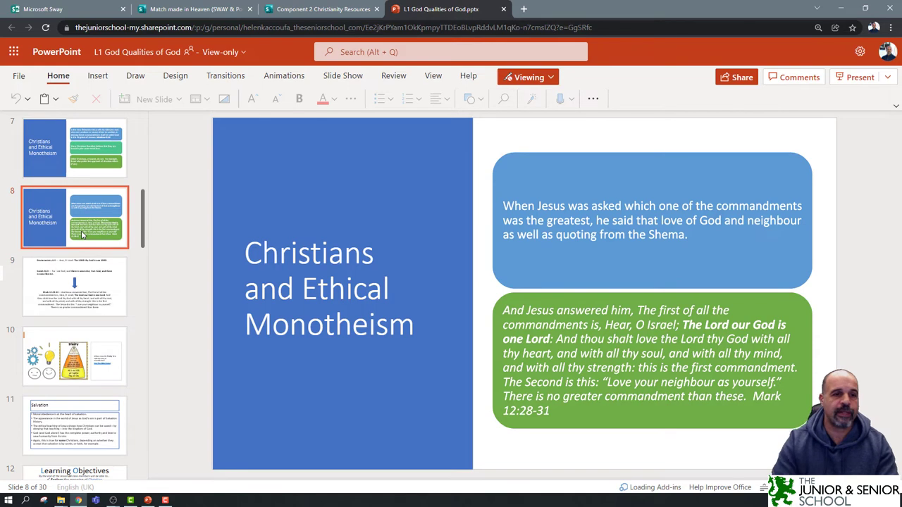
left_click(503, 9)
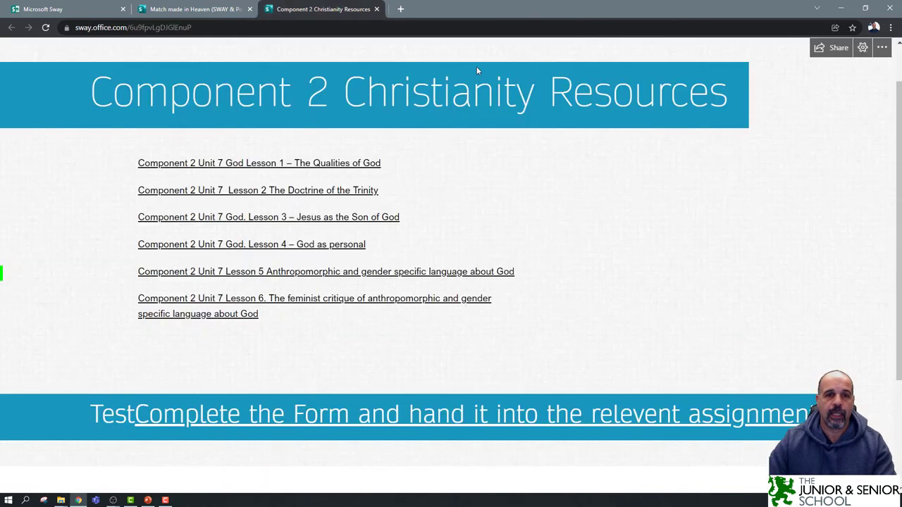
left_click(265, 192)
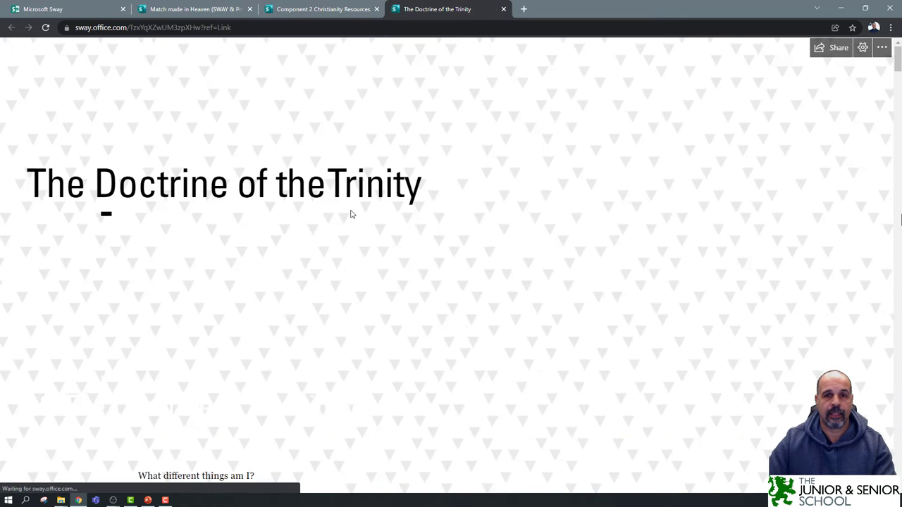
scroll(384, 270, "down", 6)
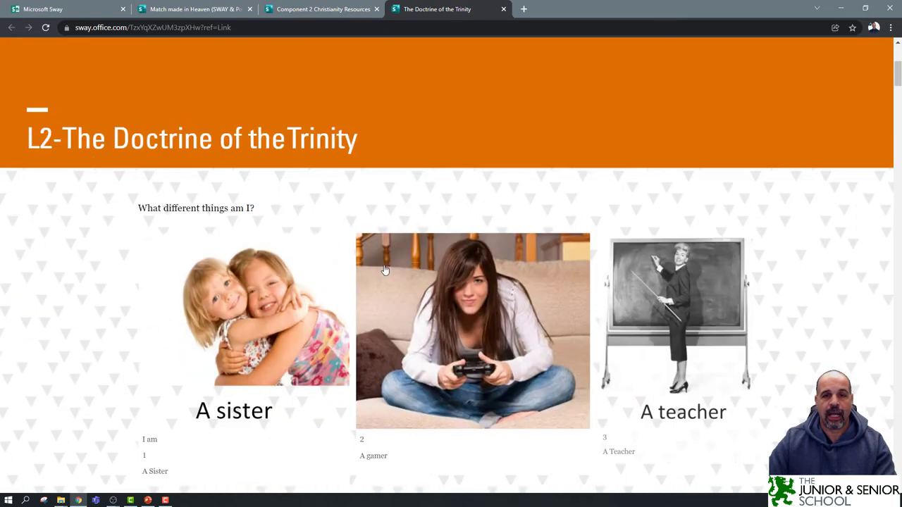
scroll(384, 269, "down", 6)
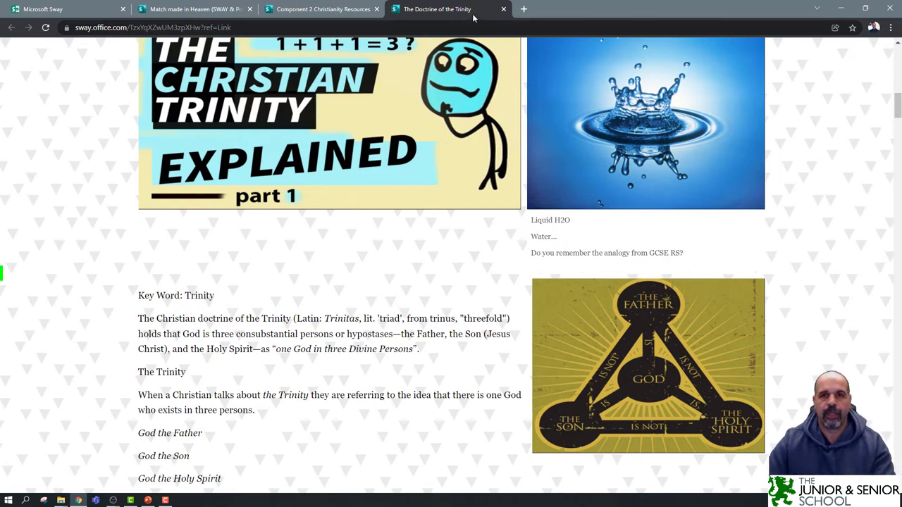
left_click(503, 9)
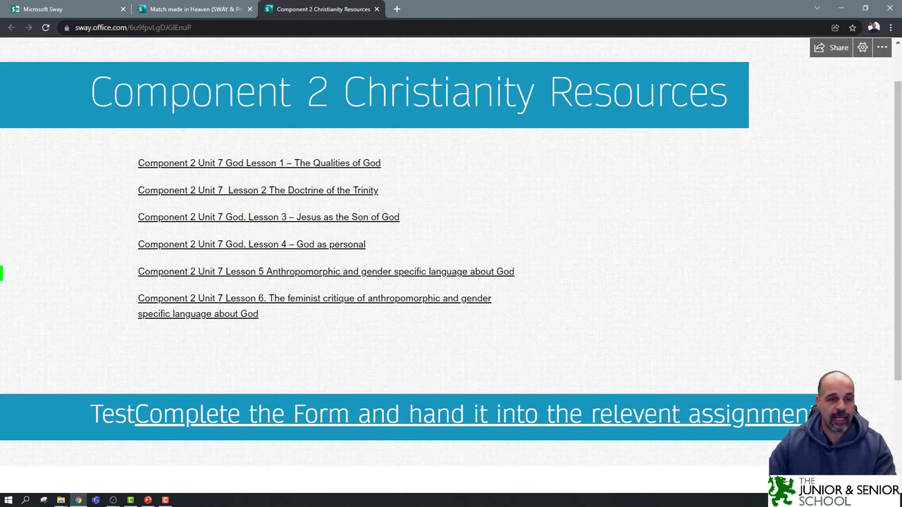
- Bring the Expert Systems presentation forward and follow its Read the Chapter link
left_click(147, 500)
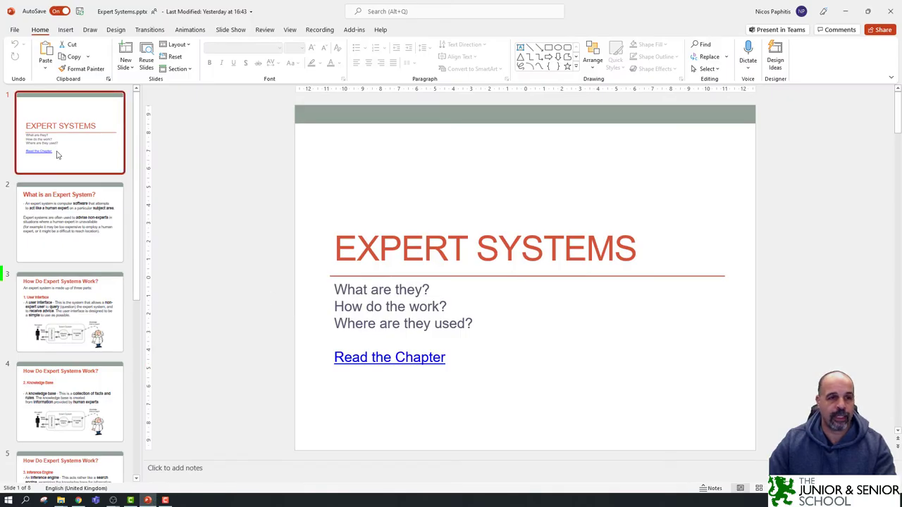
scroll(49, 176, "down", 5)
scroll(42, 212, "up", 3)
scroll(40, 222, "down", 3)
scroll(42, 218, "up", 5)
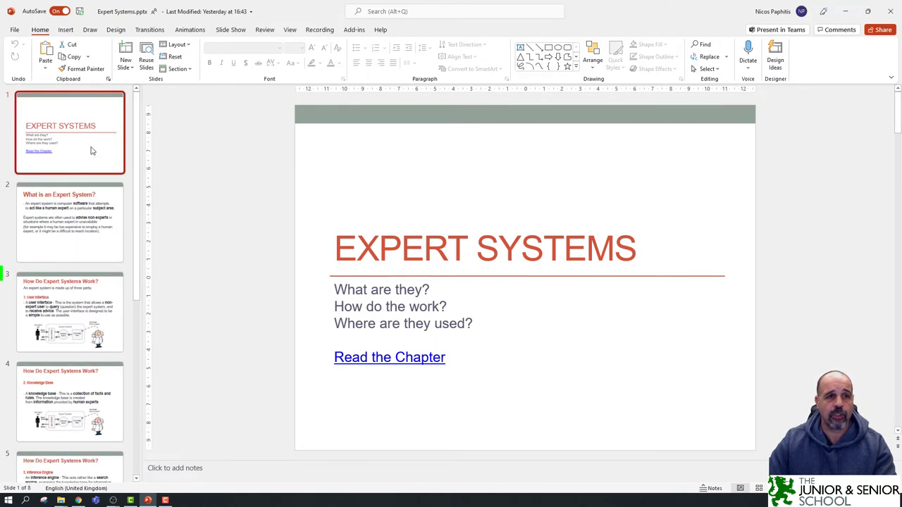
mouse_move(398, 350)
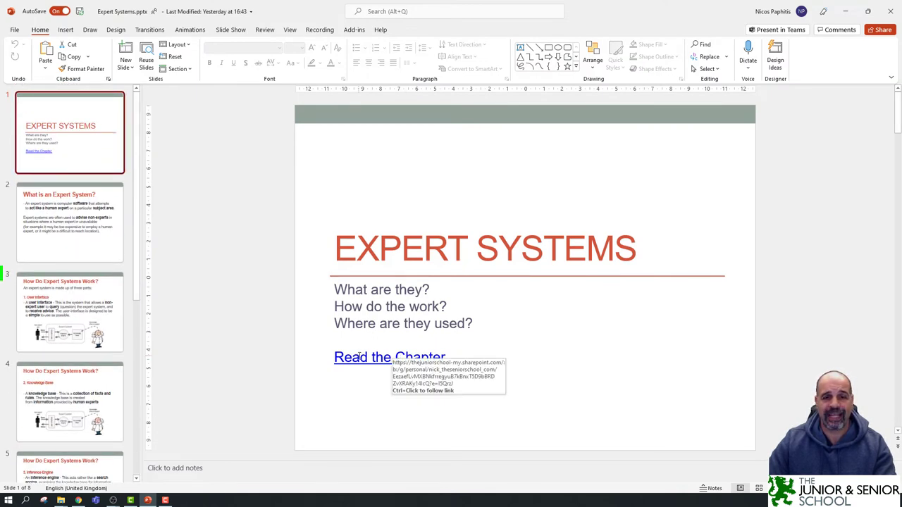
left_click(388, 363, "ctrl")
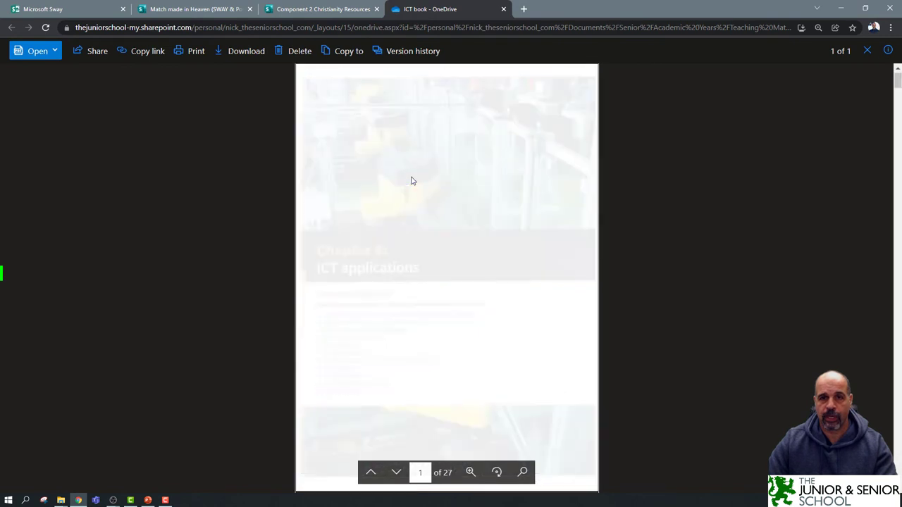
- Close the ICT book viewer, minimise Chrome, view slide 8, and close the presentation
left_click(504, 9)
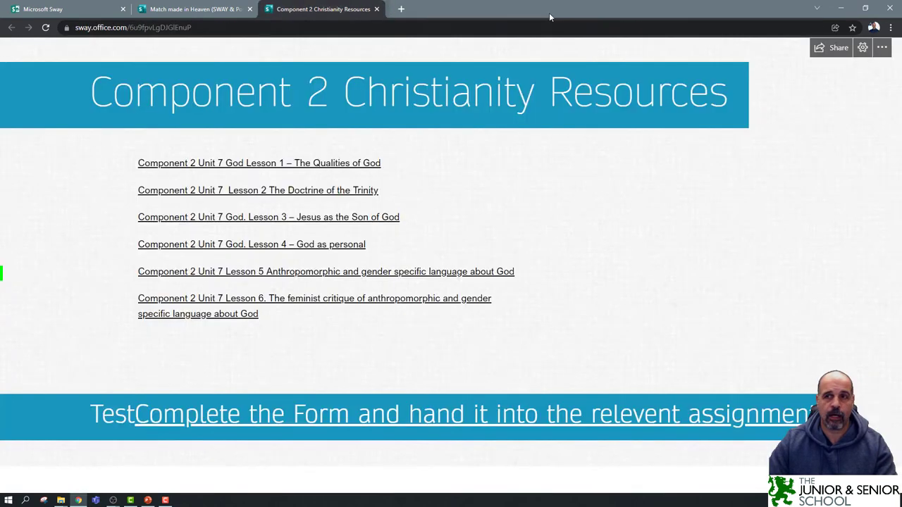
left_click(838, 7)
scroll(84, 338, "down", 5)
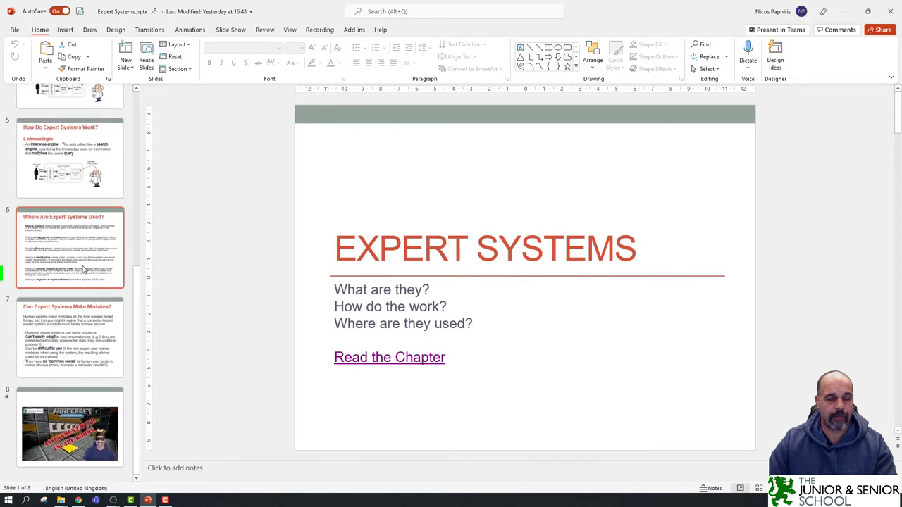
left_click(99, 400)
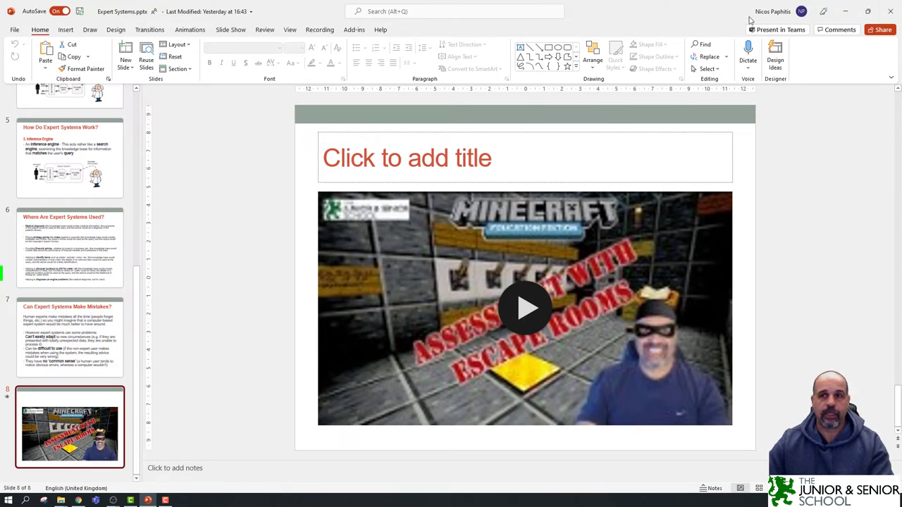
left_click(890, 13)
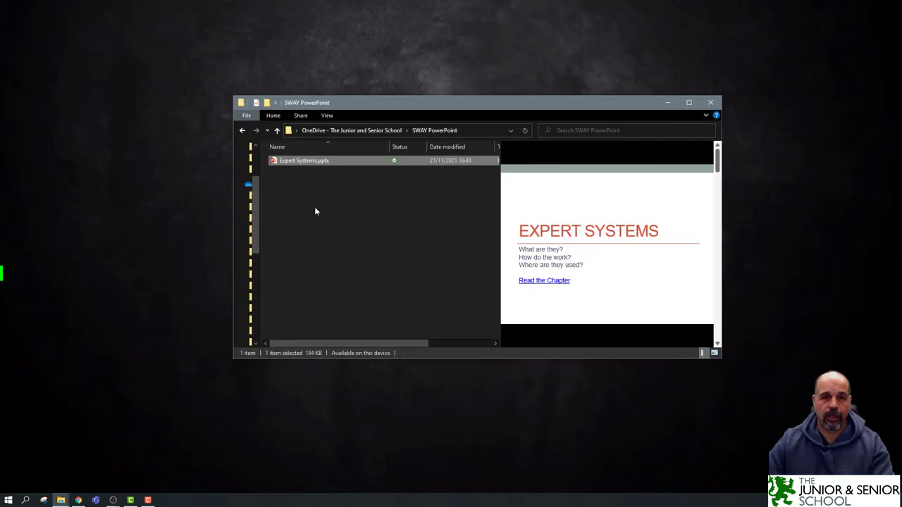
- Copy a Can view sharing link for Expert Systems.pptx, then return to the Sway in Chrome
right_click(297, 160)
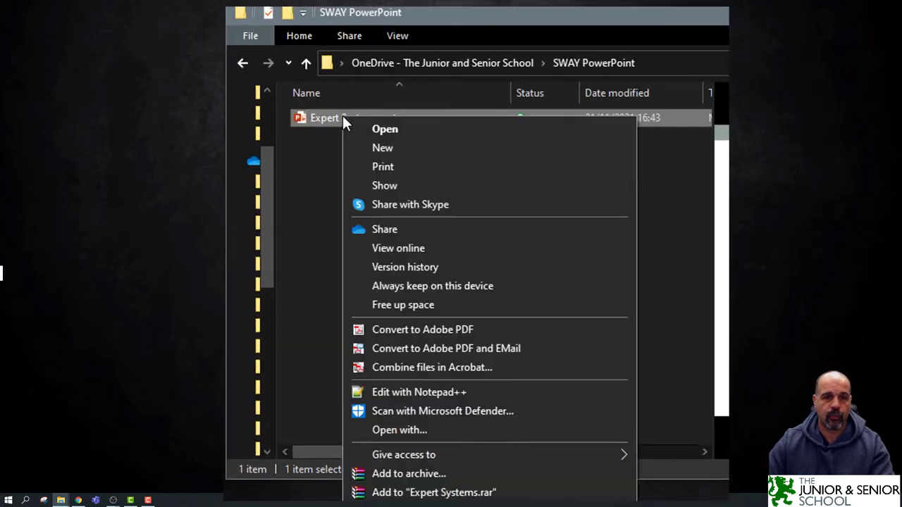
left_click(413, 230)
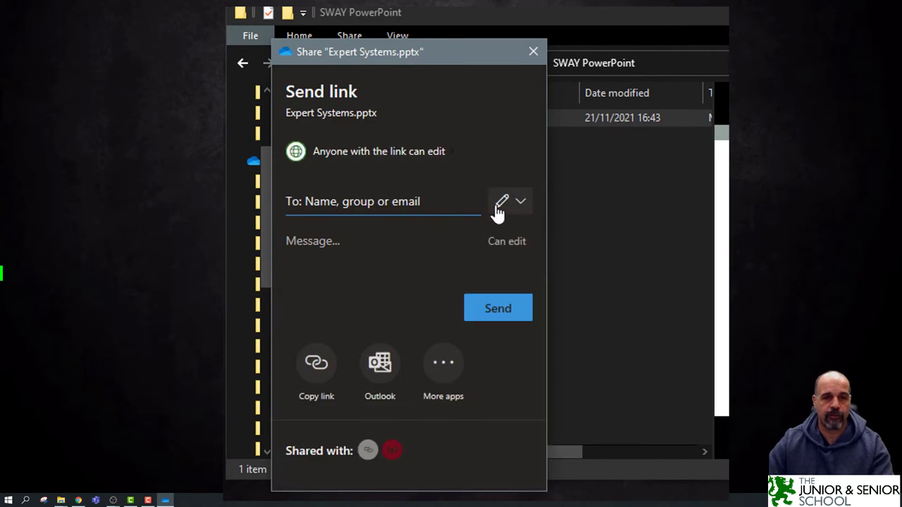
left_click(498, 206)
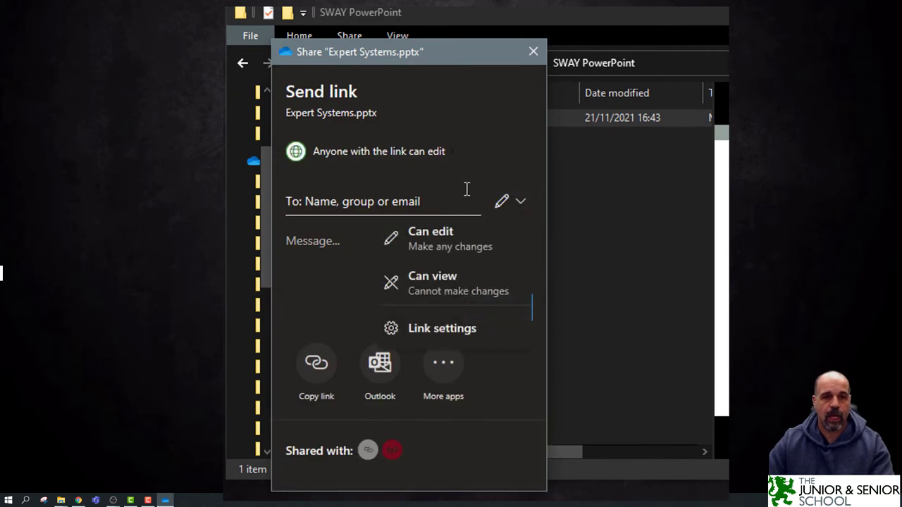
left_click(438, 291)
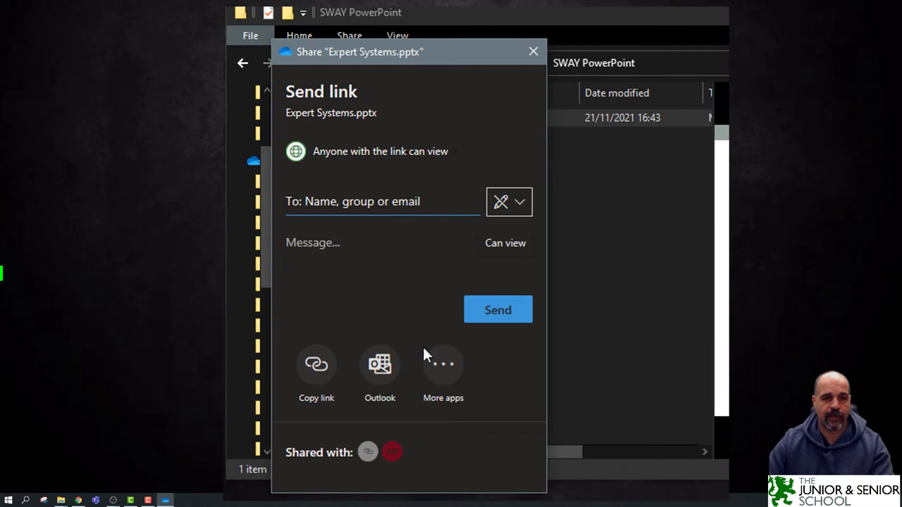
left_click(321, 369)
left_click(511, 205)
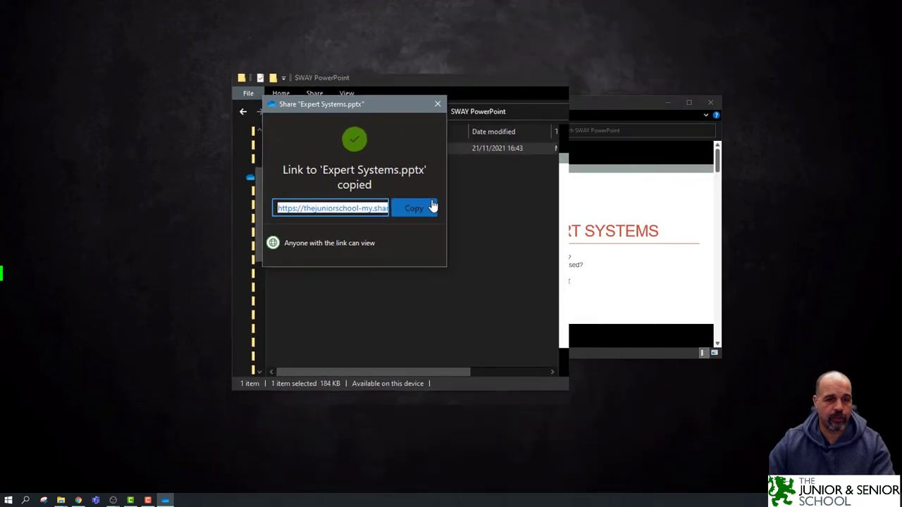
left_click(79, 501)
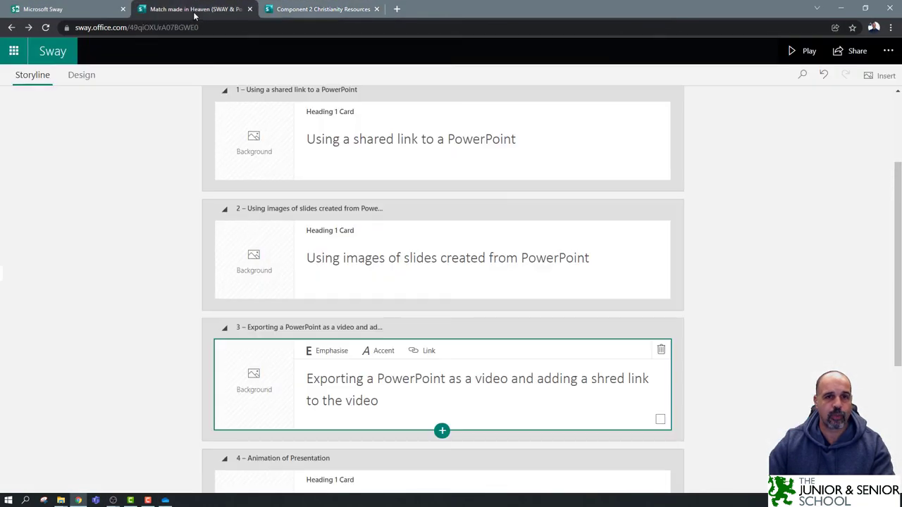
- In the Match made in Heaven Sway, add a text card reading 'Expert Systems' after the first heading
left_click(199, 10)
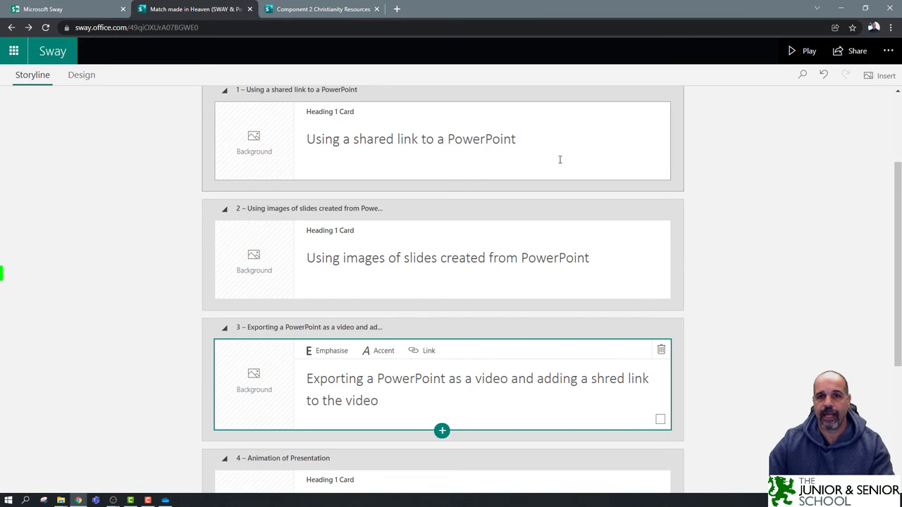
scroll(356, 153, "up", 2)
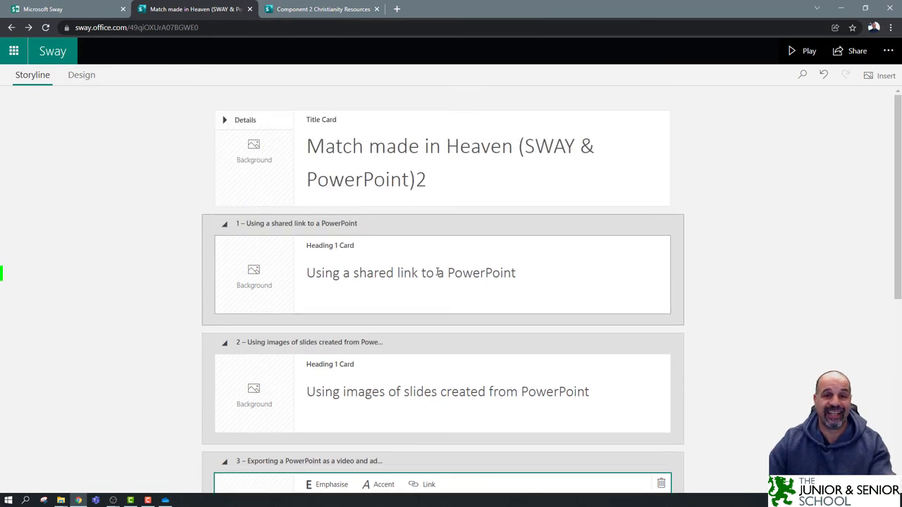
left_click(442, 318)
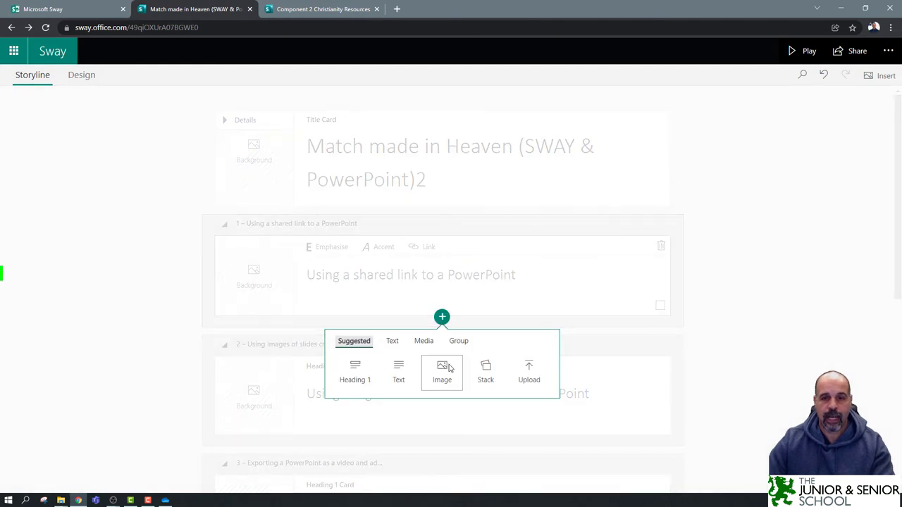
left_click(399, 379)
type("E")
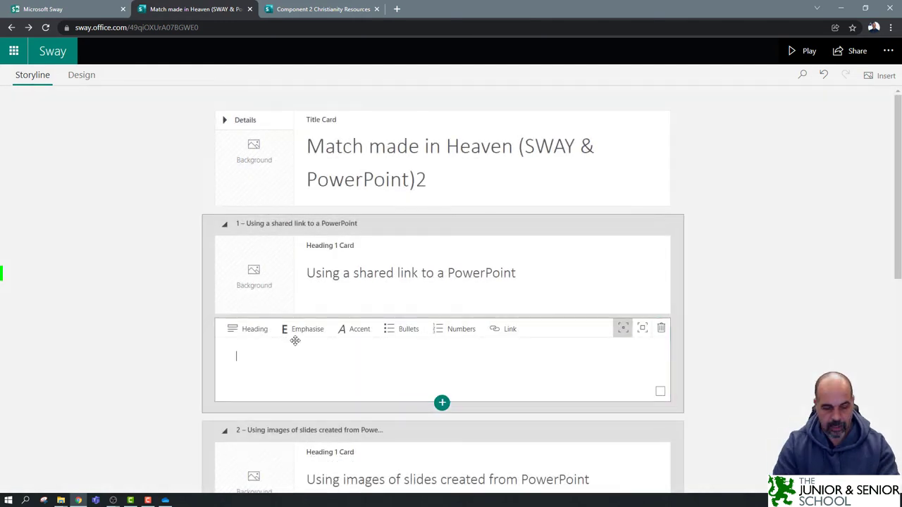
type("xpert Systems")
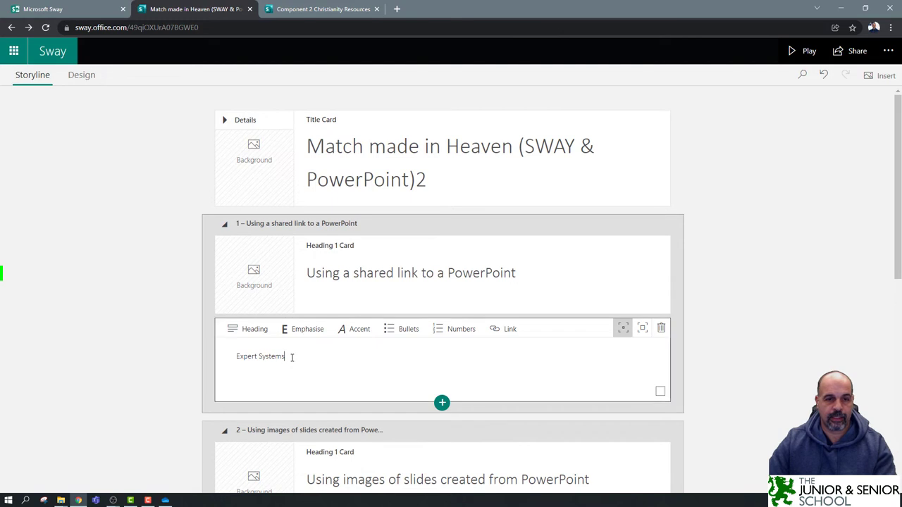
- Link the Expert Systems text to the pasted SharePoint URL and set the card emphasis to Moderate
left_click_drag(294, 358, 235, 357)
left_click(504, 330)
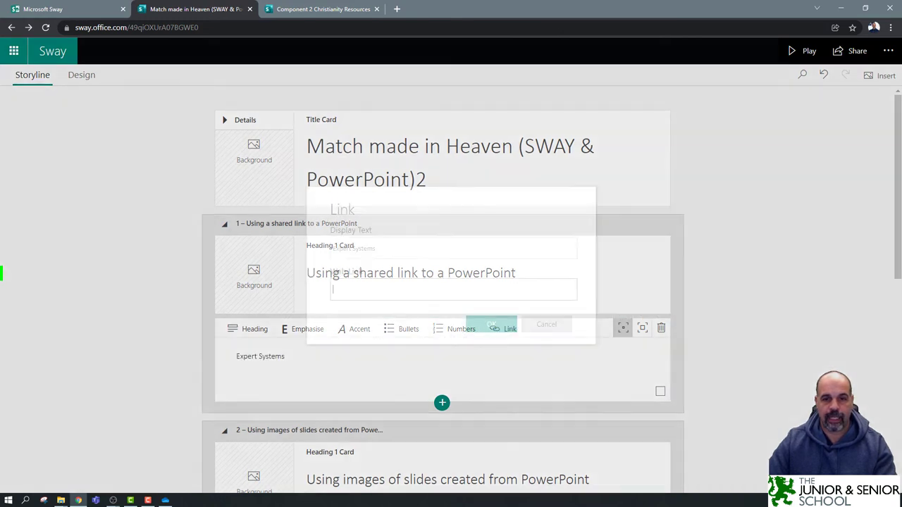
key("ctrl+v")
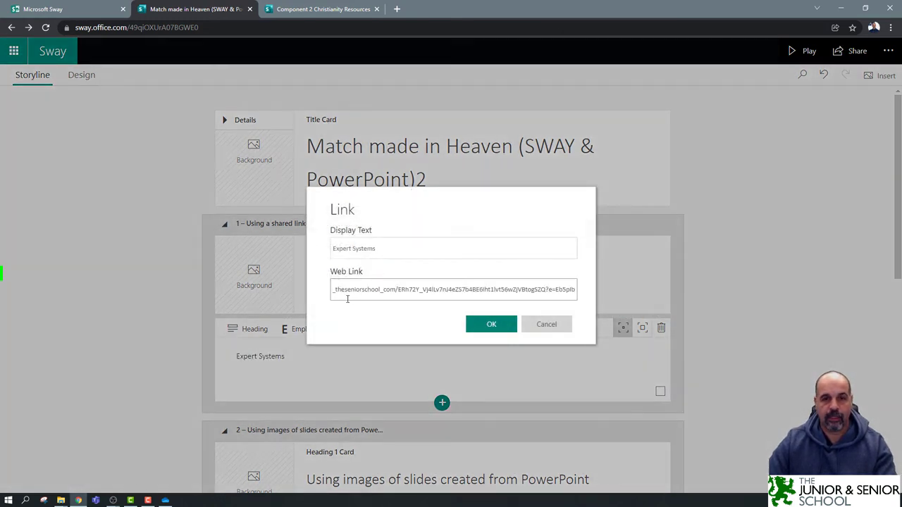
left_click(508, 327)
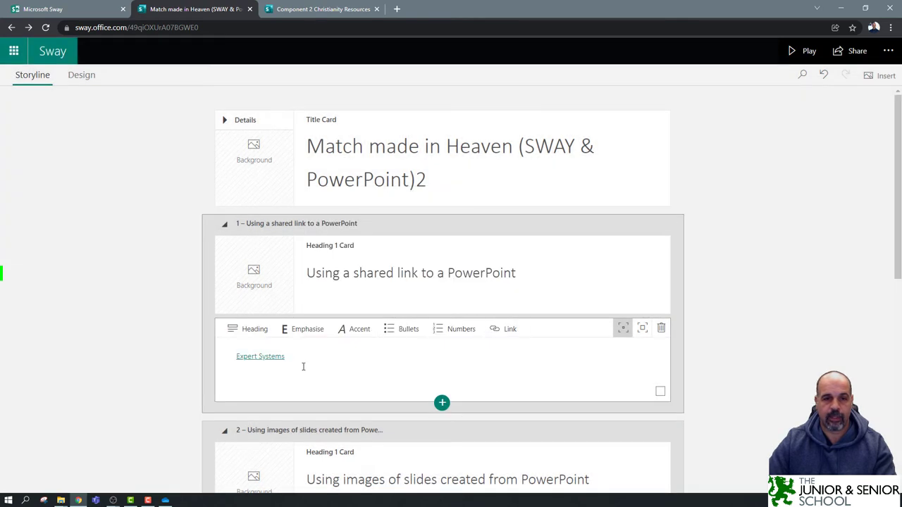
left_click_drag(295, 358, 235, 357)
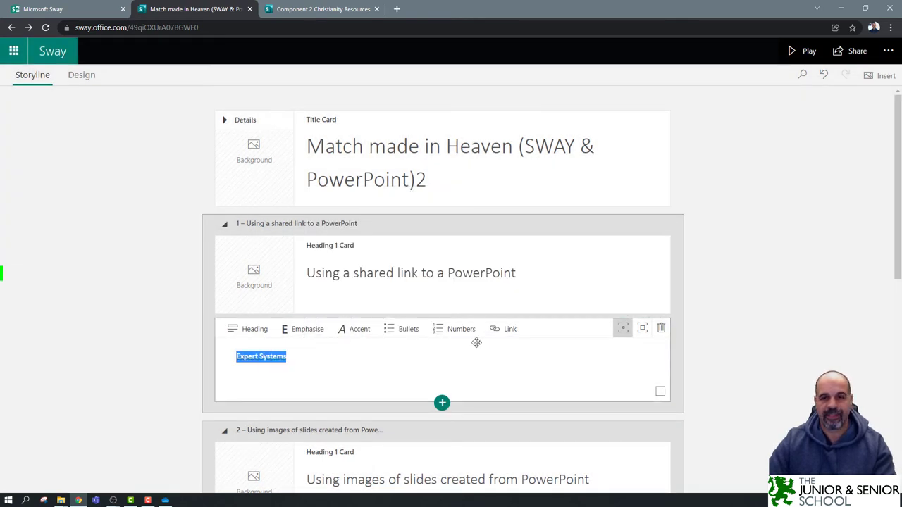
left_click(642, 328)
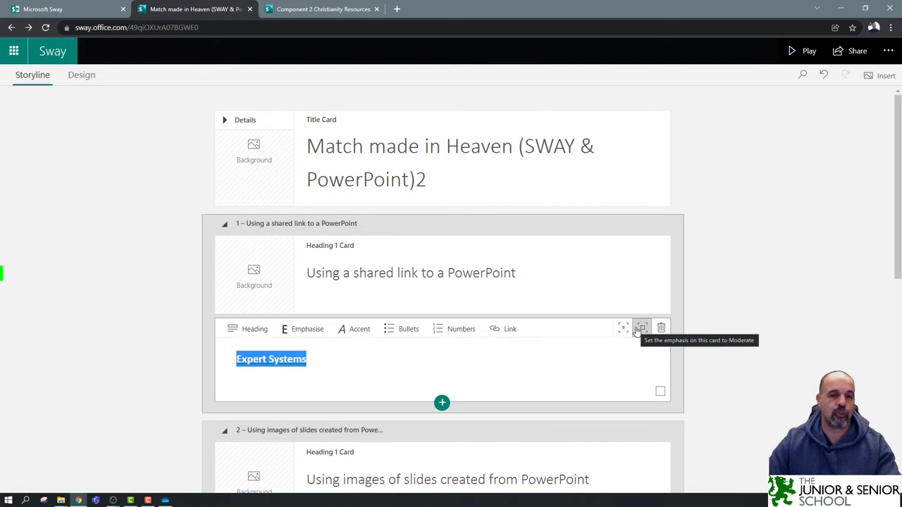
left_click(807, 53)
- Follow the Expert Systems link to the shared deck, play slide 8's Minecraft video, then close the tab
scroll(180, 282, "down", 2)
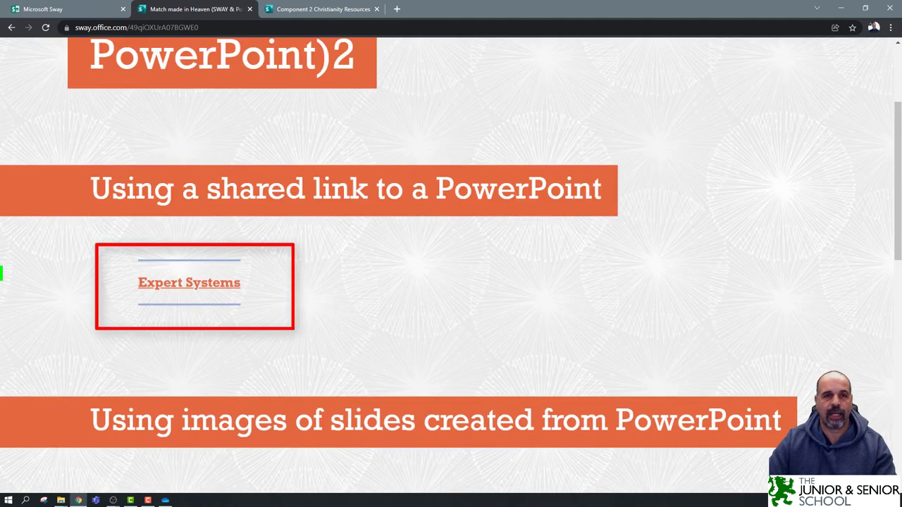
left_click(210, 289)
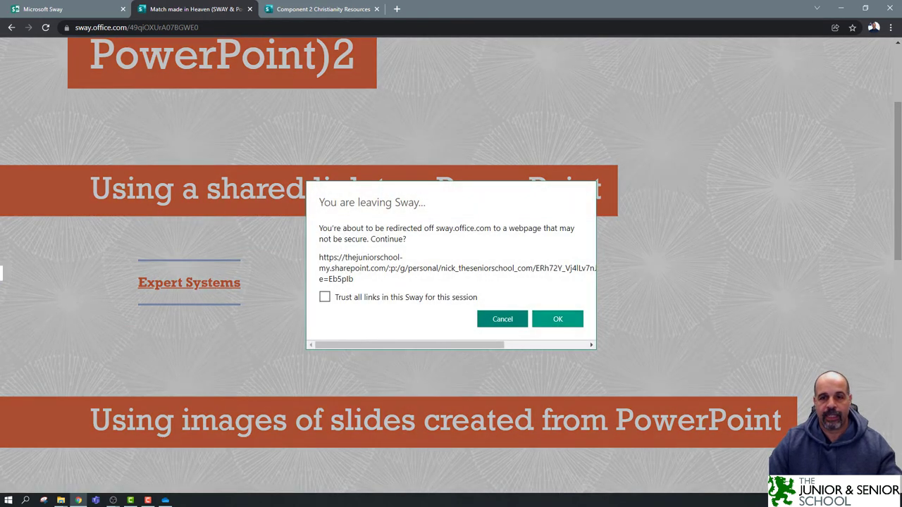
left_click(557, 319)
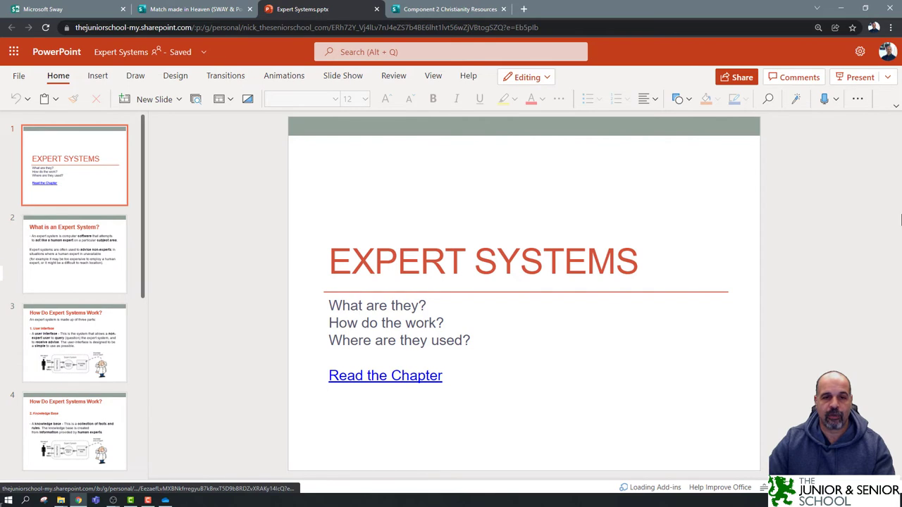
scroll(74, 342, "down", 5)
left_click(74, 441)
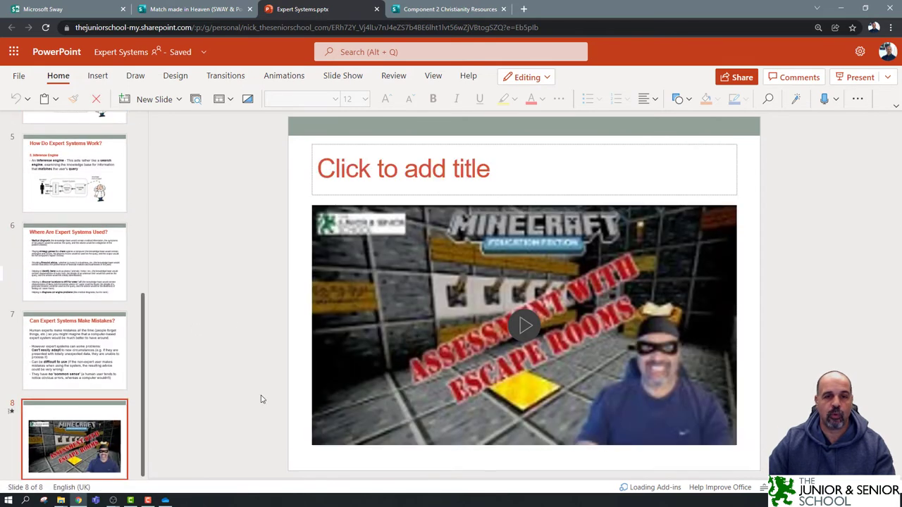
left_click(542, 326)
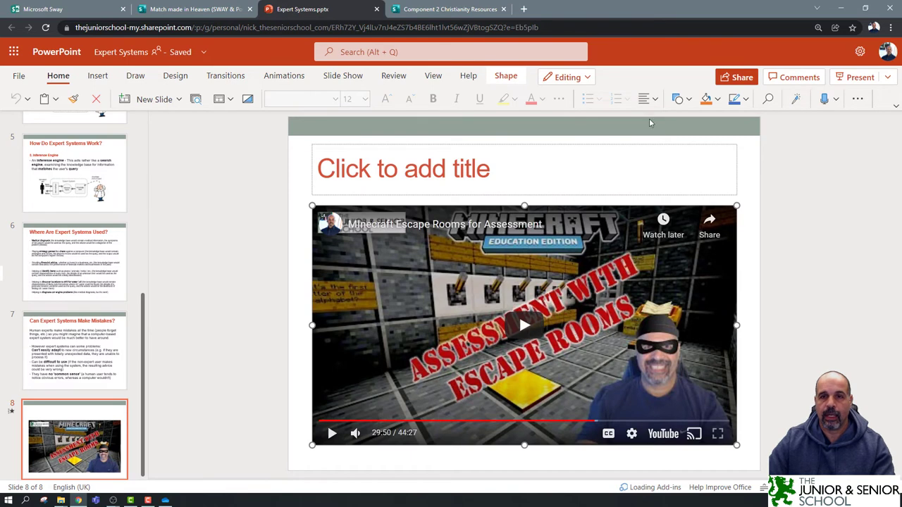
left_click(377, 9)
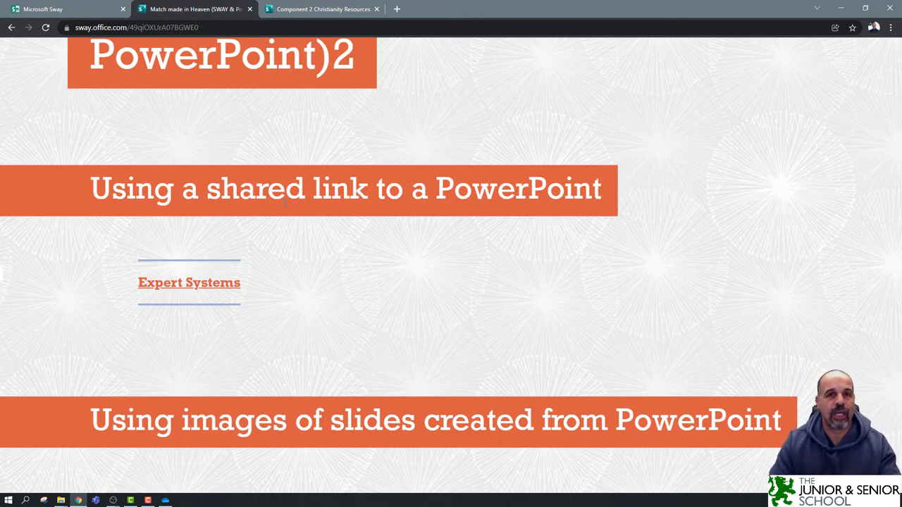
- Dismiss the Link copied dialog and open Expert Systems.pptx in desktop PowerPoint
left_click(838, 10)
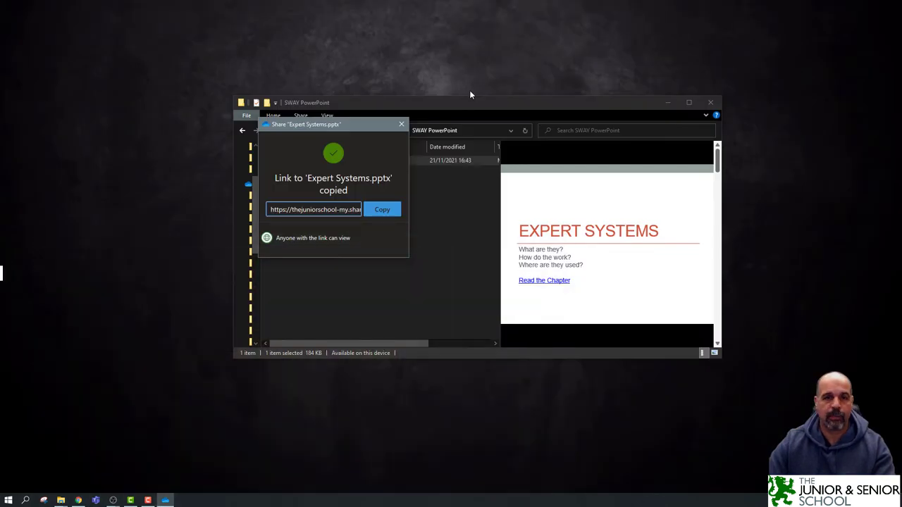
left_click(402, 124)
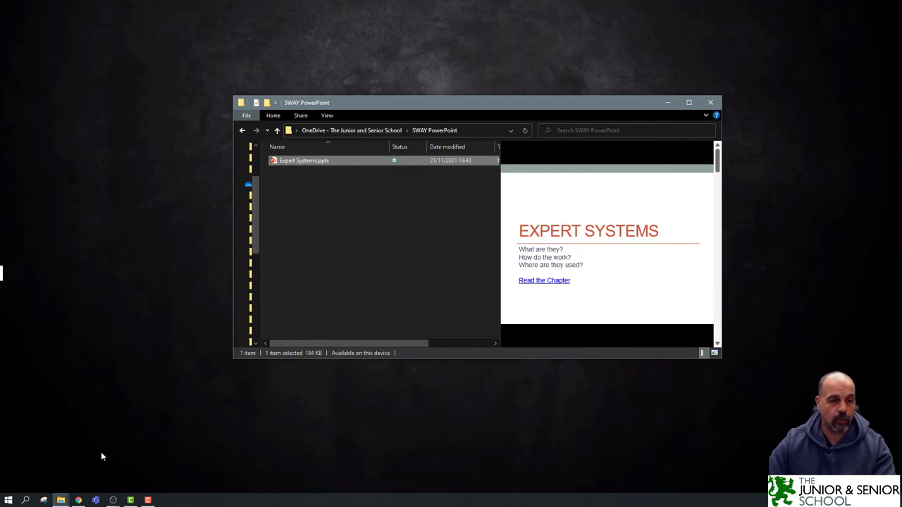
double_click(313, 160)
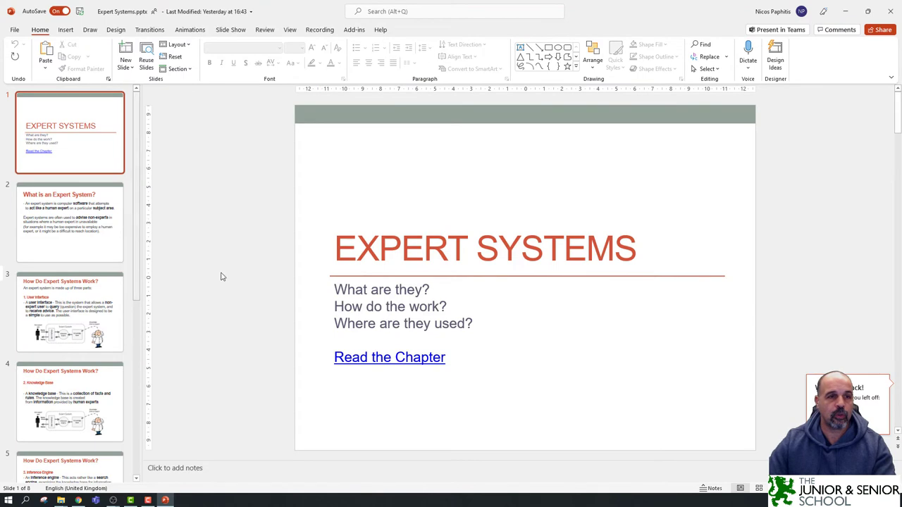
scroll(45, 209, "down", 5)
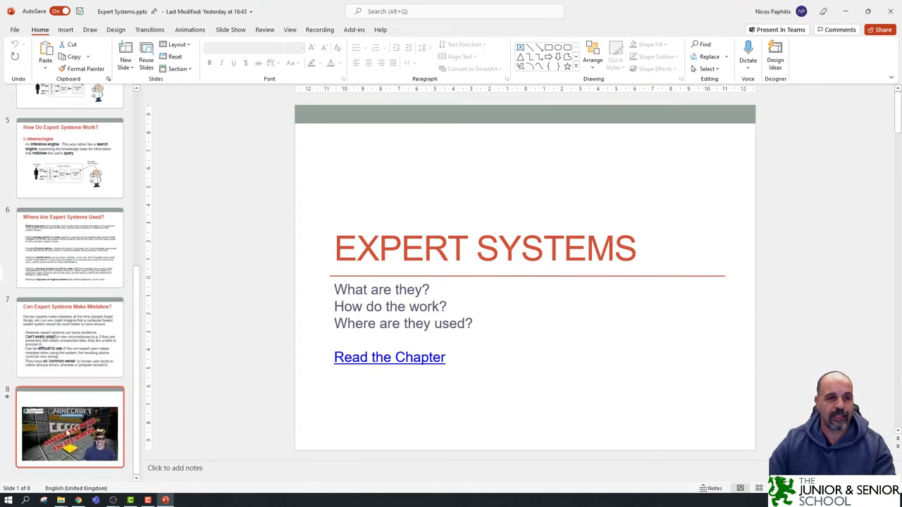
scroll(79, 254, "up", 5)
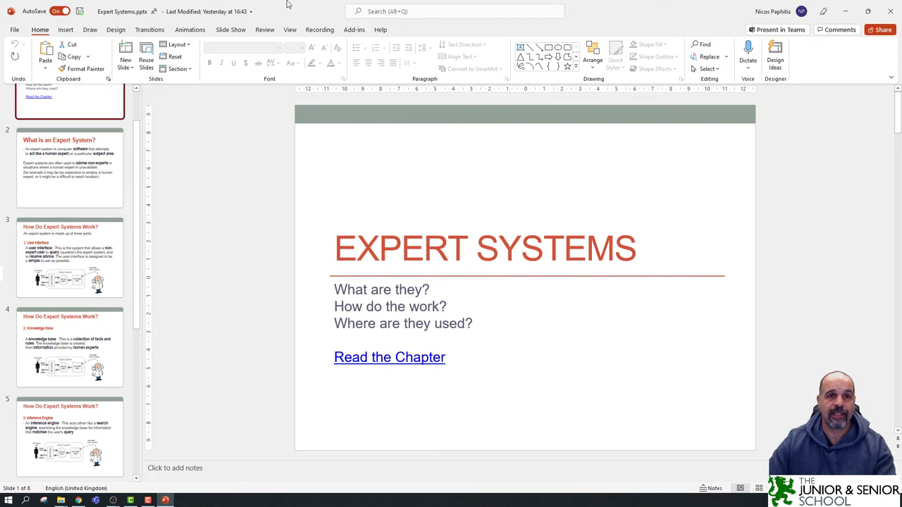
- Resize and reposition the PowerPoint and SWAY PowerPoint folder windows side by side
left_click_drag(288, 11, 598, 169)
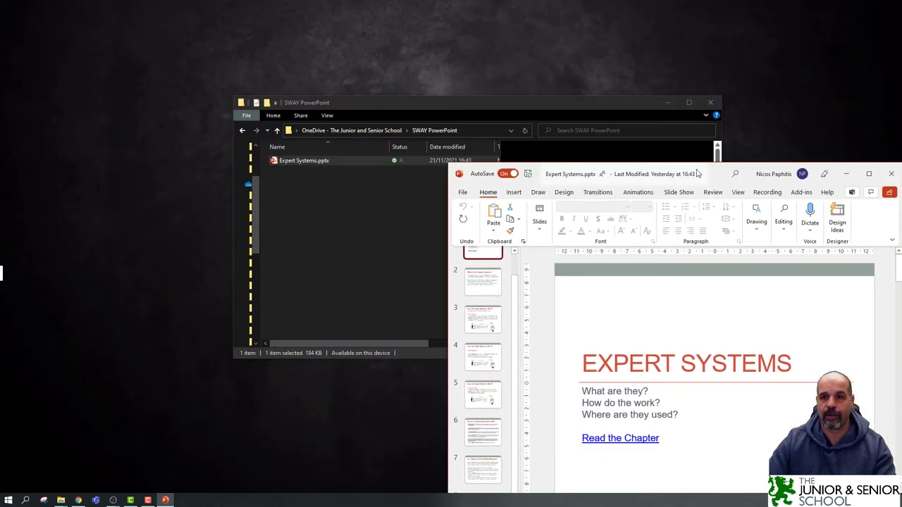
left_click_drag(571, 111, 374, 109)
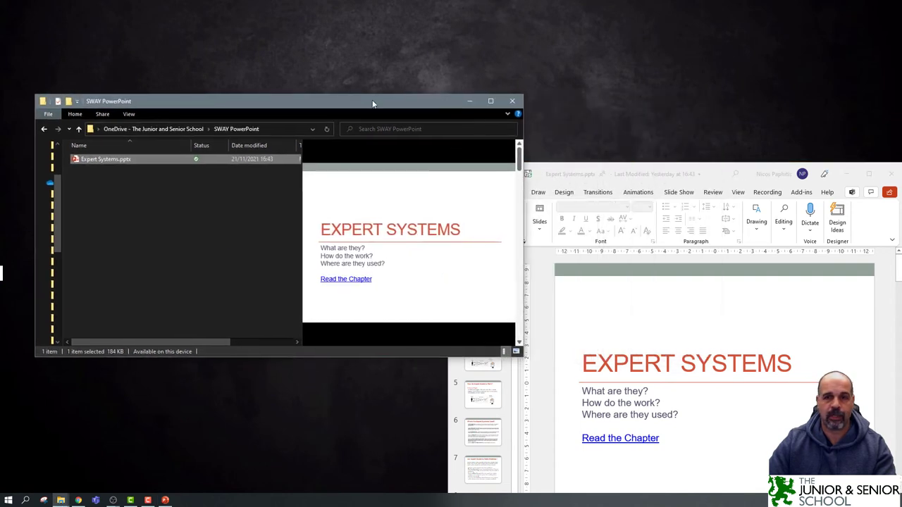
left_click_drag(715, 181, 643, 92)
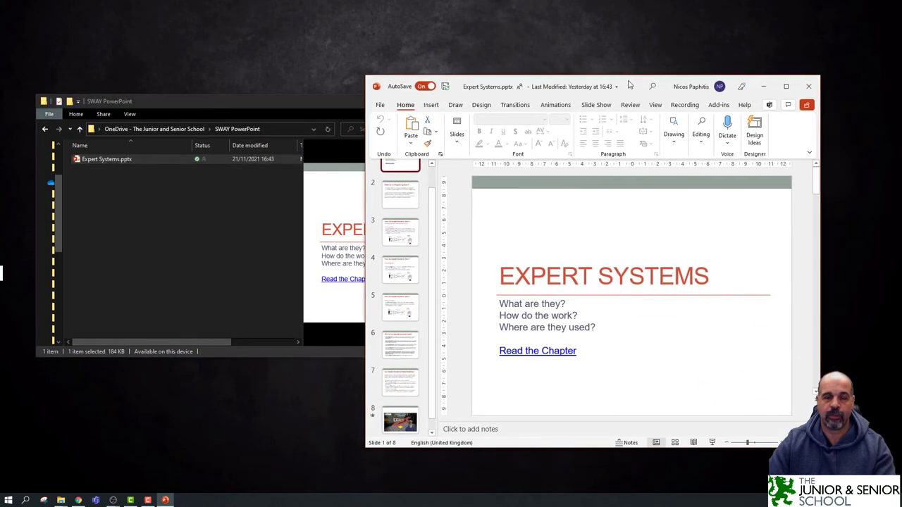
left_click_drag(367, 133, 74, 10)
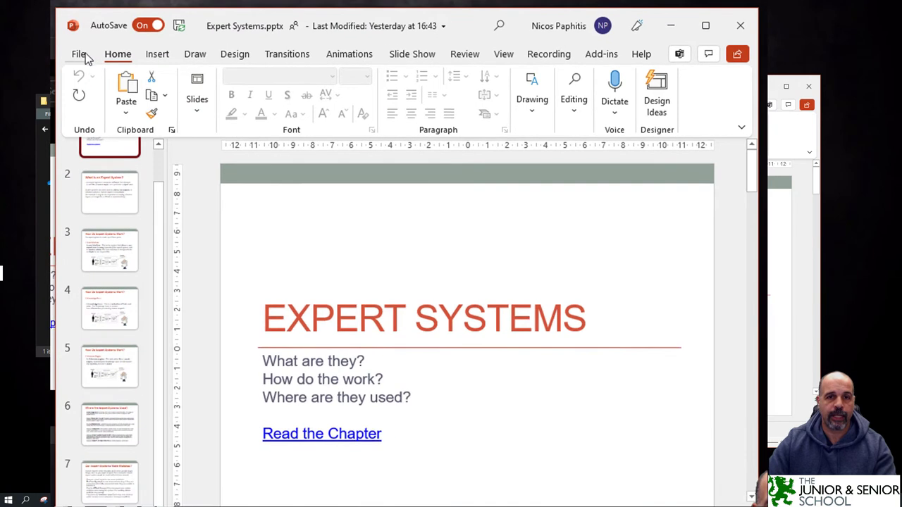
- Save a copy of the Expert Systems deck as JPEG File Interchange Format (*.jpg)
left_click(81, 55)
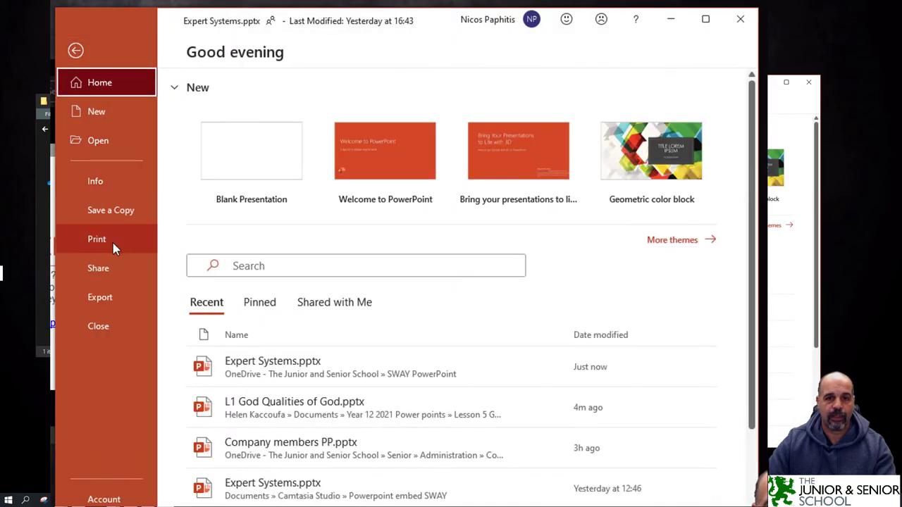
left_click(115, 214)
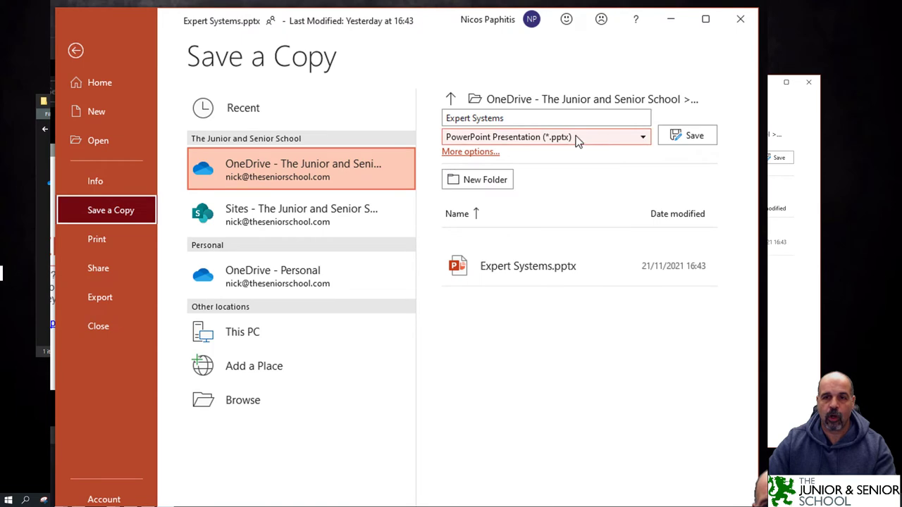
left_click(544, 138)
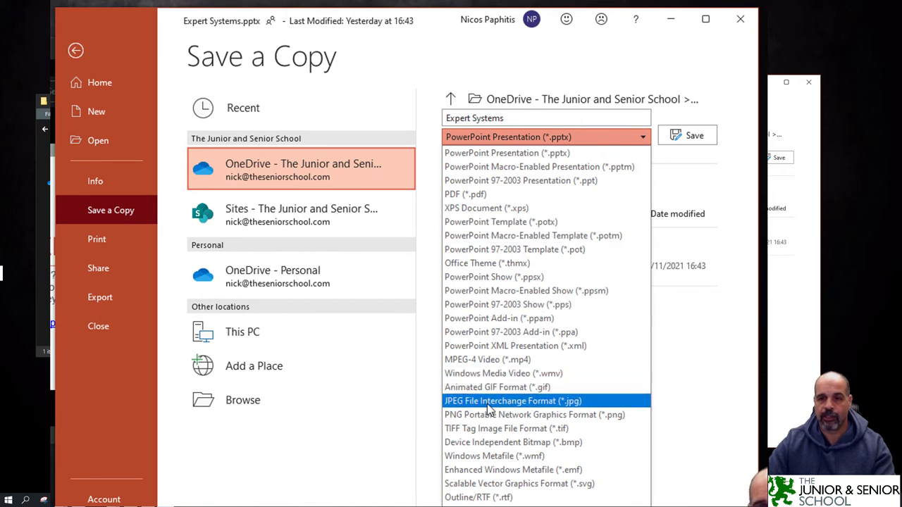
left_click(580, 403)
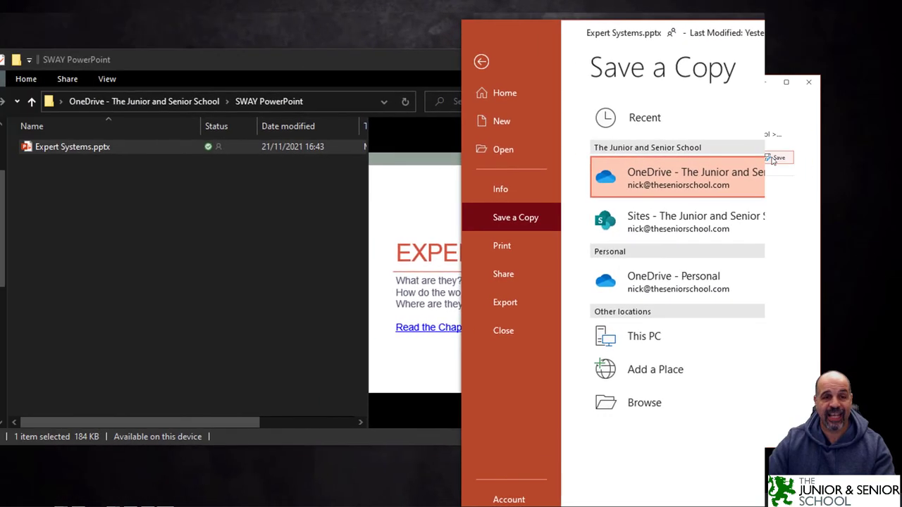
left_click(774, 159)
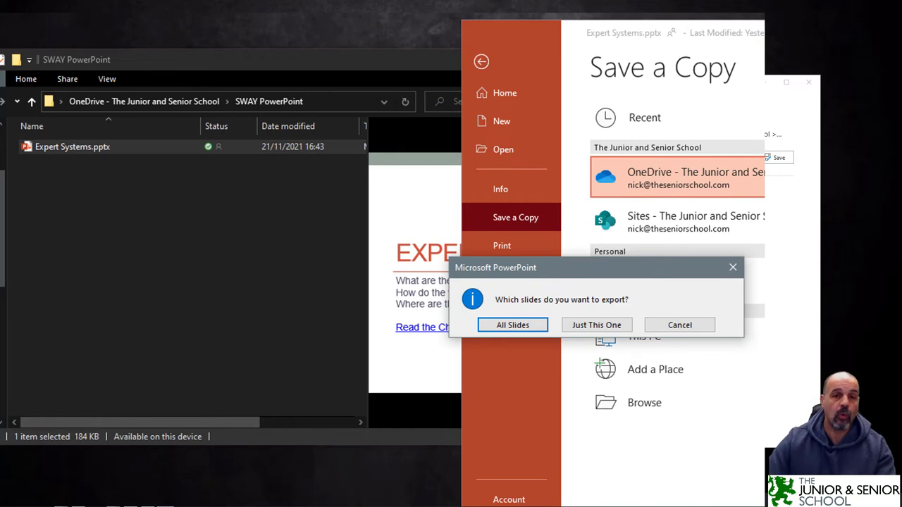
- Export all slides and open the new Expert Systems folder holding Slide1.JPG to Slide8.JPG
left_click(518, 325)
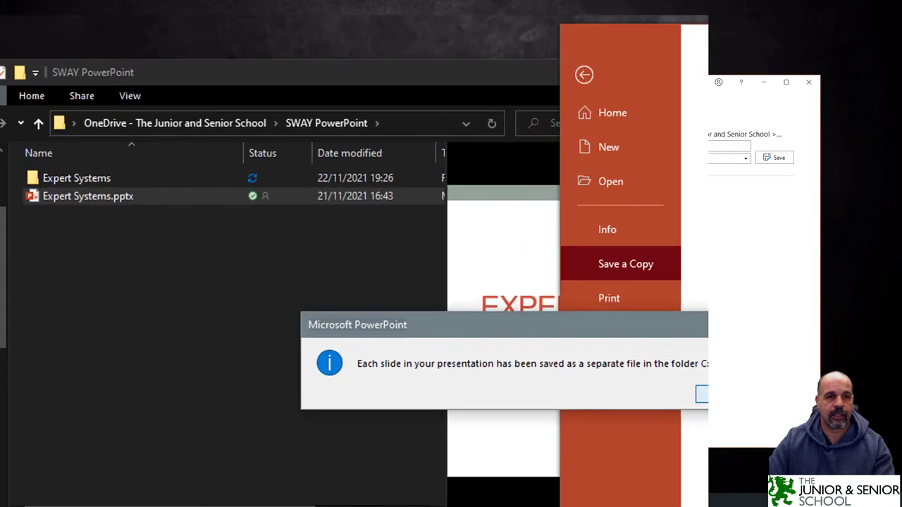
left_click(596, 325)
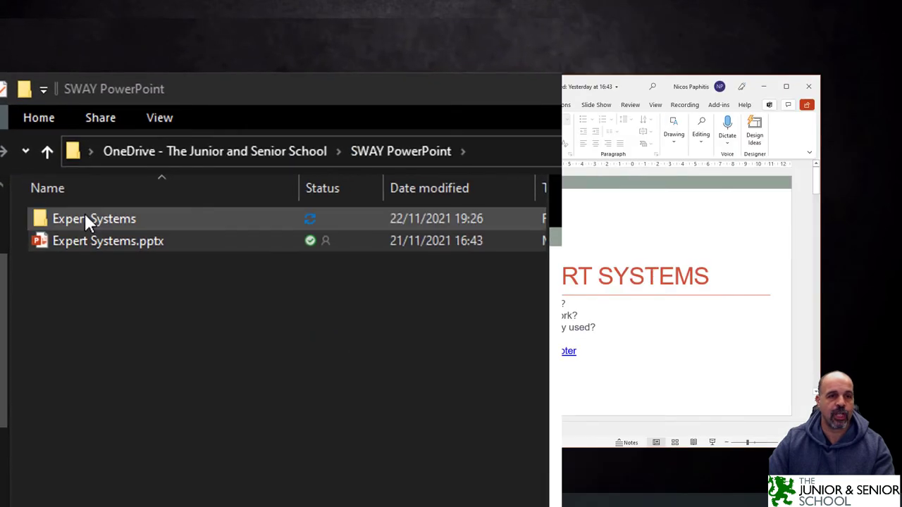
left_click(161, 307)
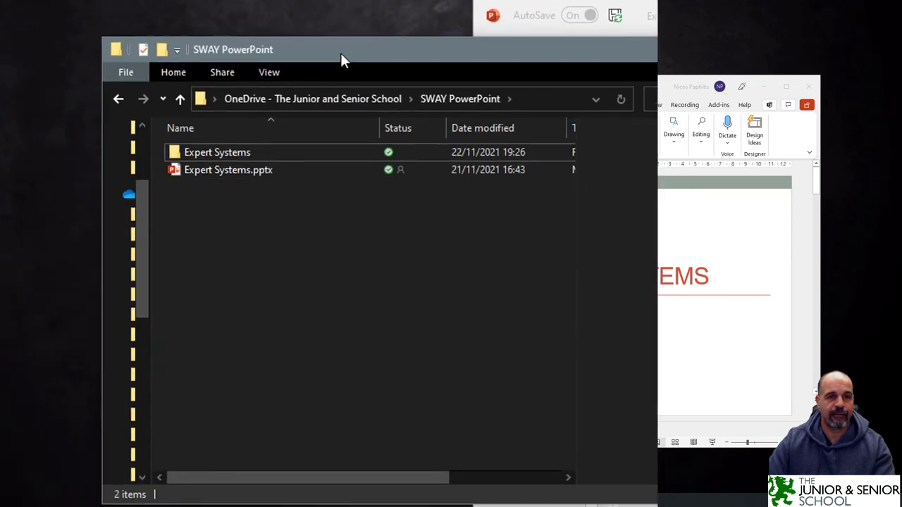
double_click(221, 151)
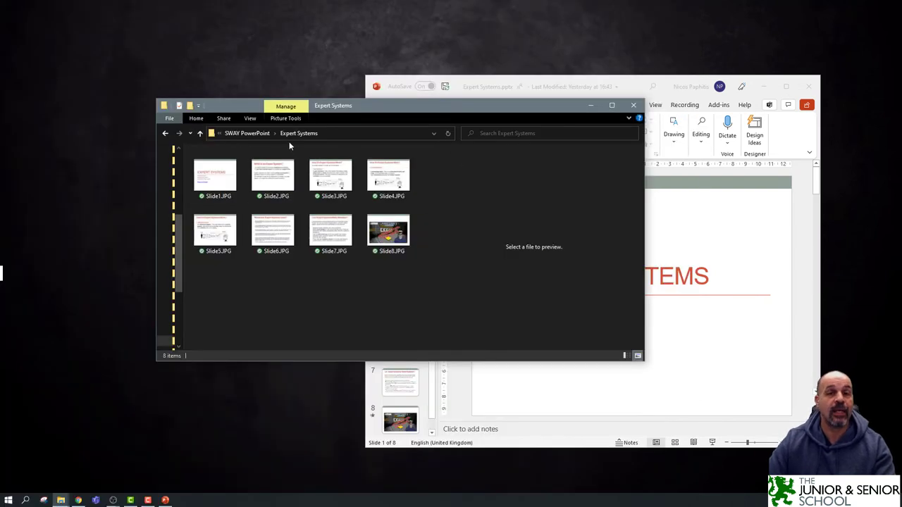
- Switch back to the Match made in Heaven Sway editor in Chrome
left_click(79, 501)
scroll(342, 298, "down", 2)
scroll(342, 298, "up", 1)
- Insert an empty Grid group beneath the section 2 heading
left_click(797, 51)
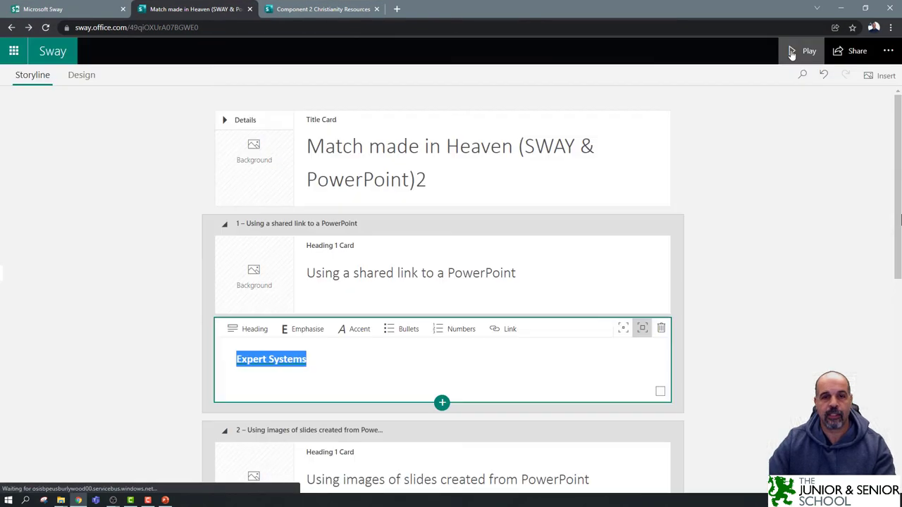
scroll(504, 215, "down", 3)
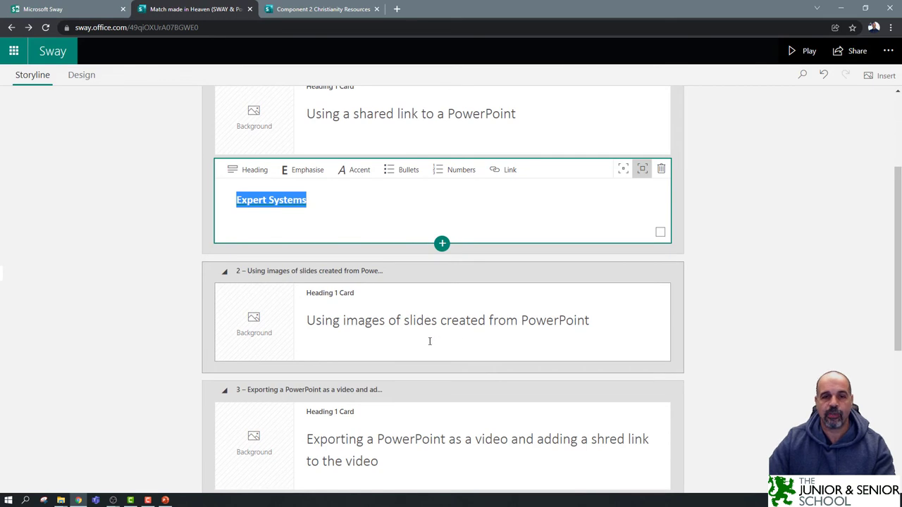
left_click(410, 372)
left_click(442, 373)
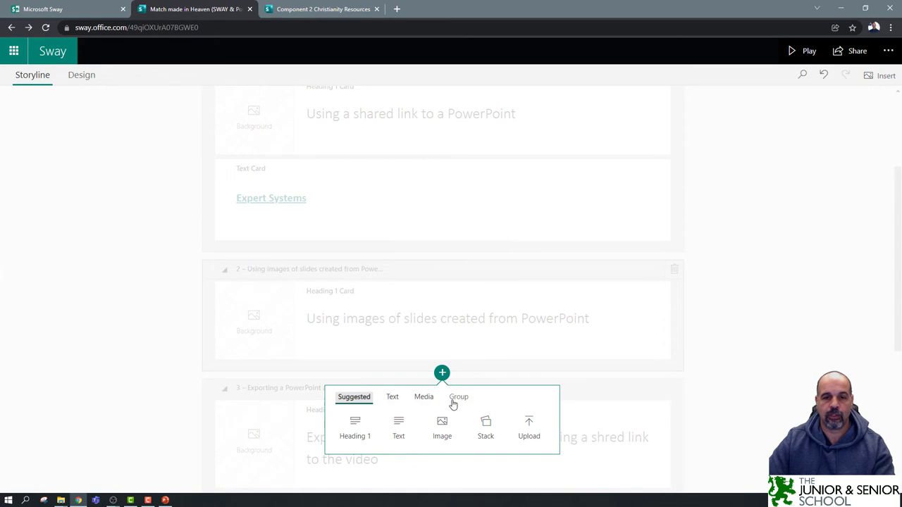
left_click(457, 399)
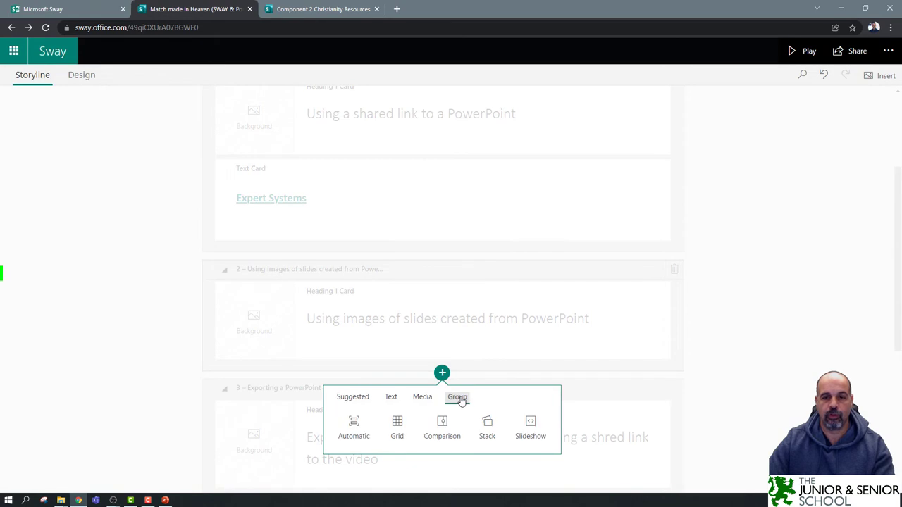
left_click(397, 424)
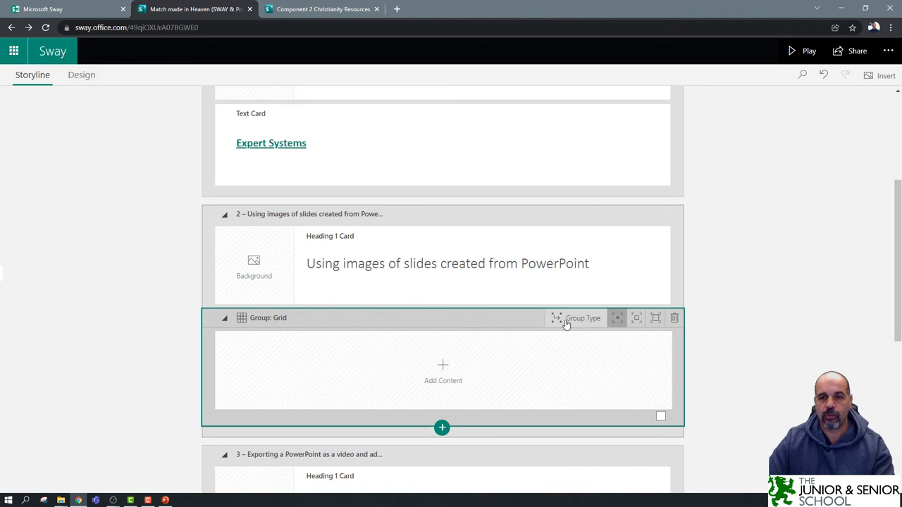
- Change the group type to the Slideshow-with-thumbnails layout
left_click(573, 319)
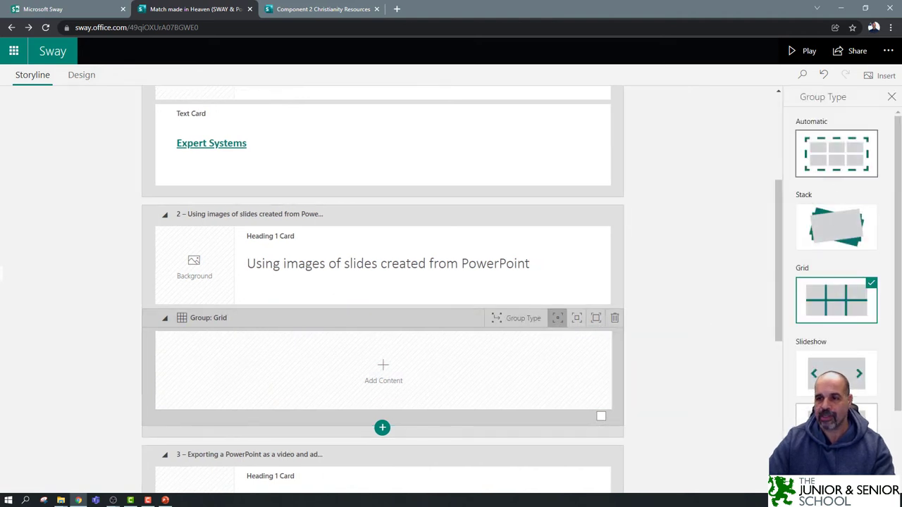
scroll(845, 371, "down", 1)
scroll(845, 372, "down", 1)
scroll(844, 372, "up", 2)
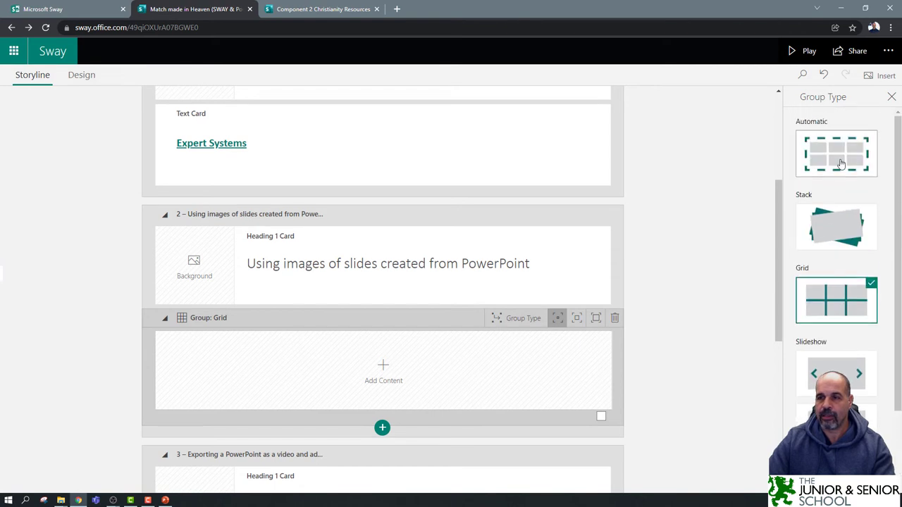
scroll(843, 372, "down", 1)
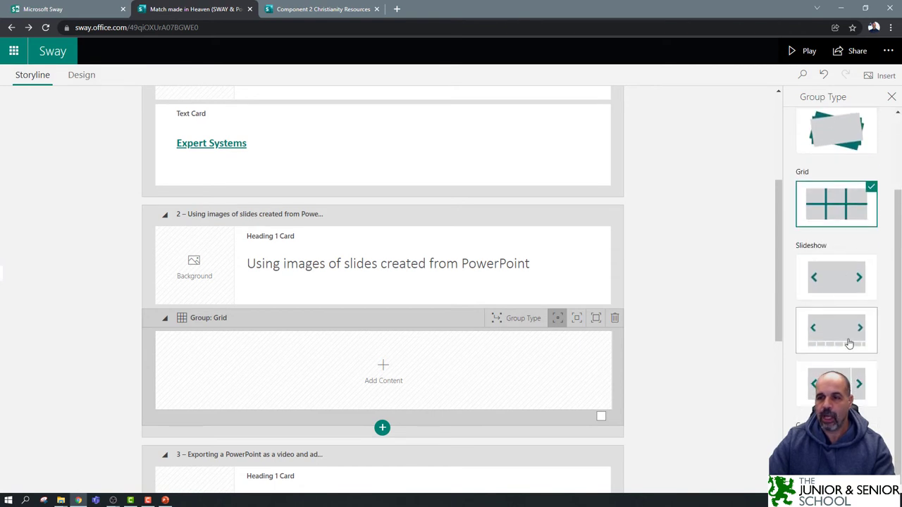
left_click(840, 331)
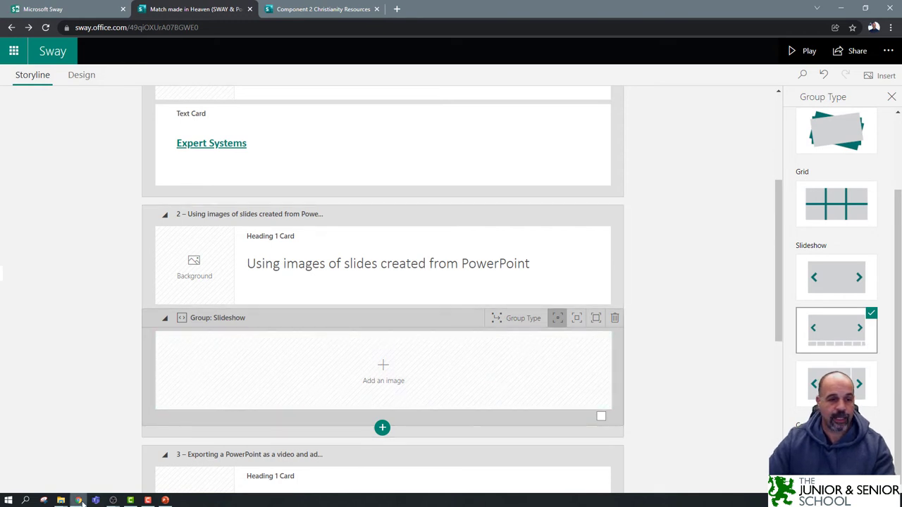
- Drag all eight Expert Systems slide JPGs, Slide1 to Slide8, into the slideshow group
mouse_move(62, 504)
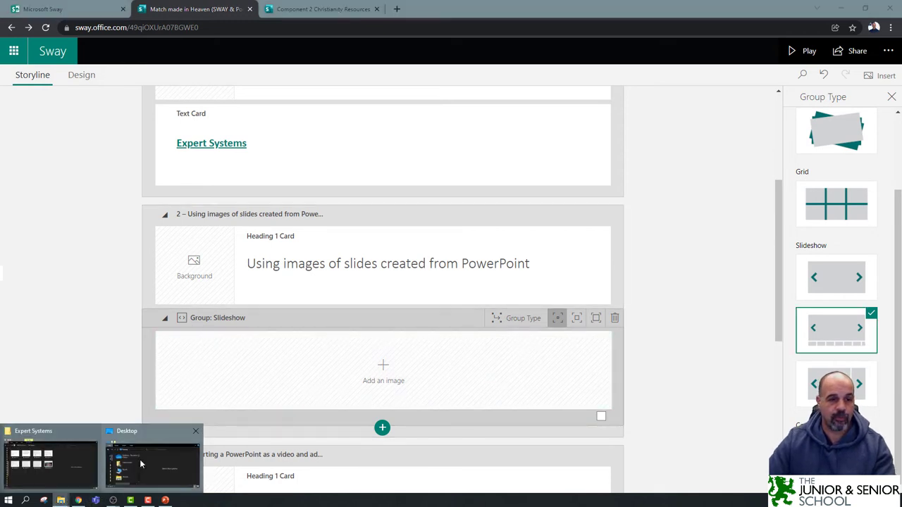
left_click(62, 466)
left_click_drag(393, 113, 640, 70)
left_click_drag(640, 241, 295, 377)
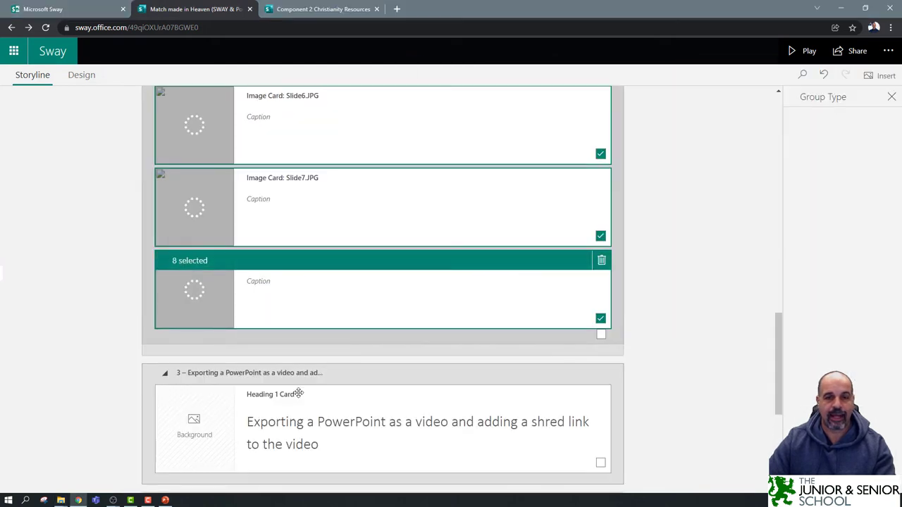
scroll(330, 282, "up", 5)
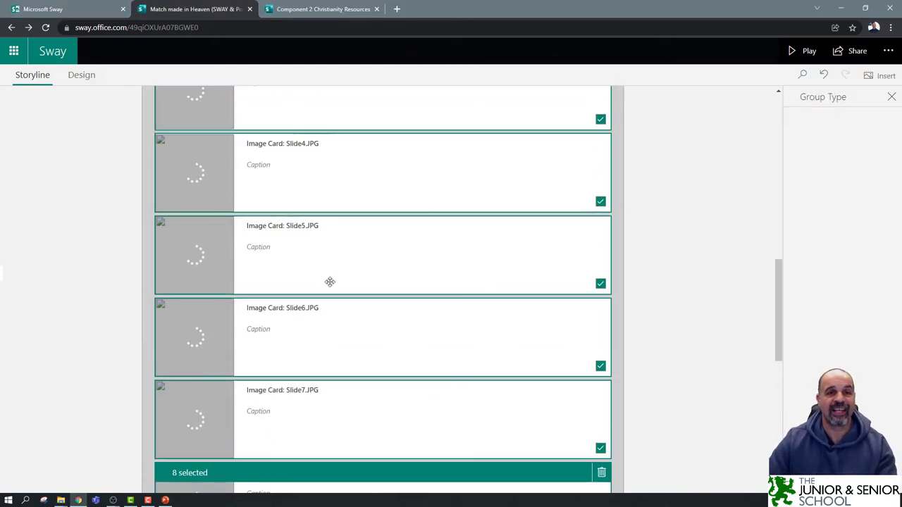
scroll(329, 282, "up", 2)
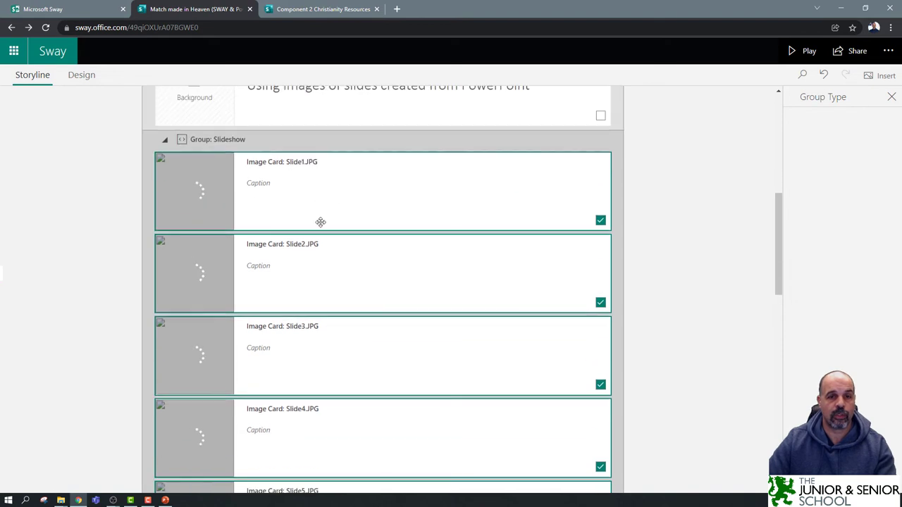
scroll(314, 367, "down", 3)
scroll(315, 366, "down", 1)
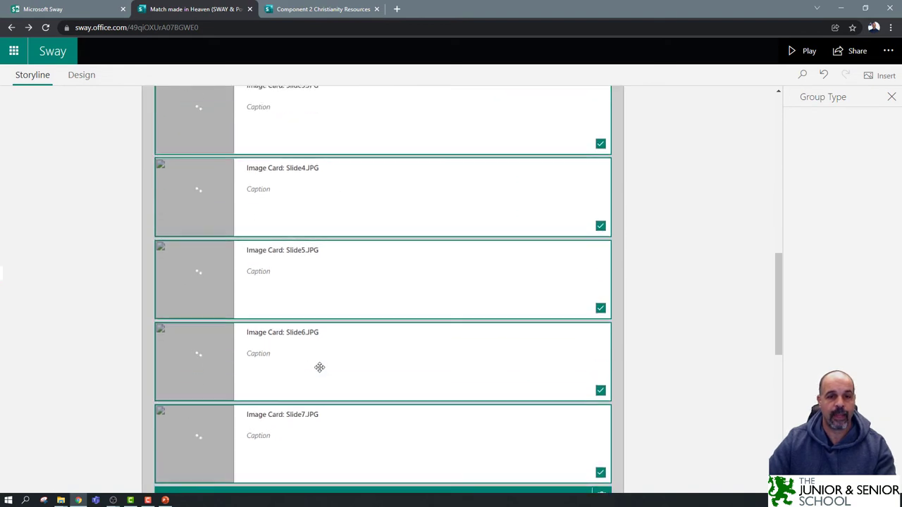
scroll(318, 367, "up", 2)
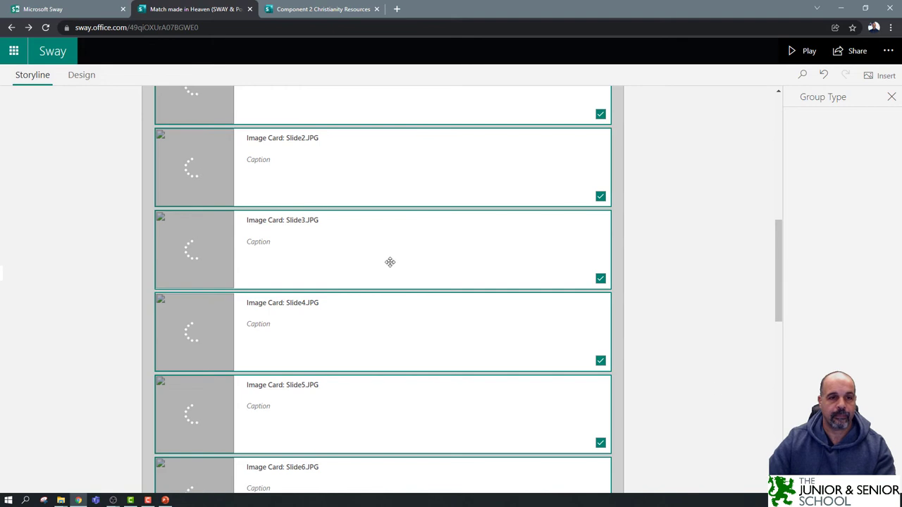
scroll(385, 284, "up", 4)
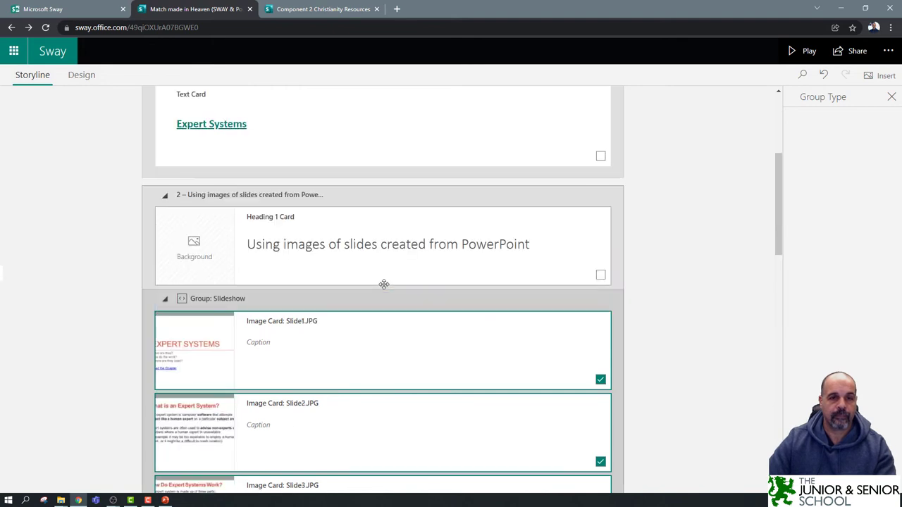
scroll(346, 374, "down", 5)
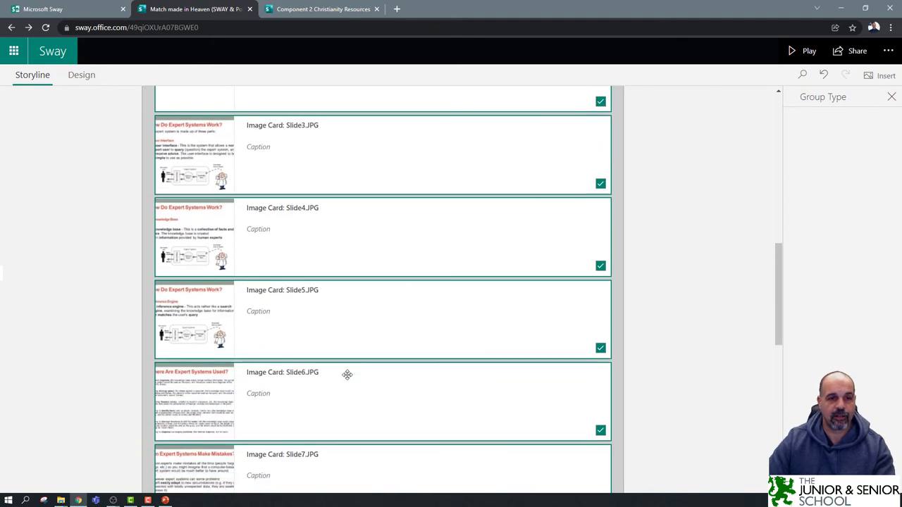
scroll(346, 374, "up", 5)
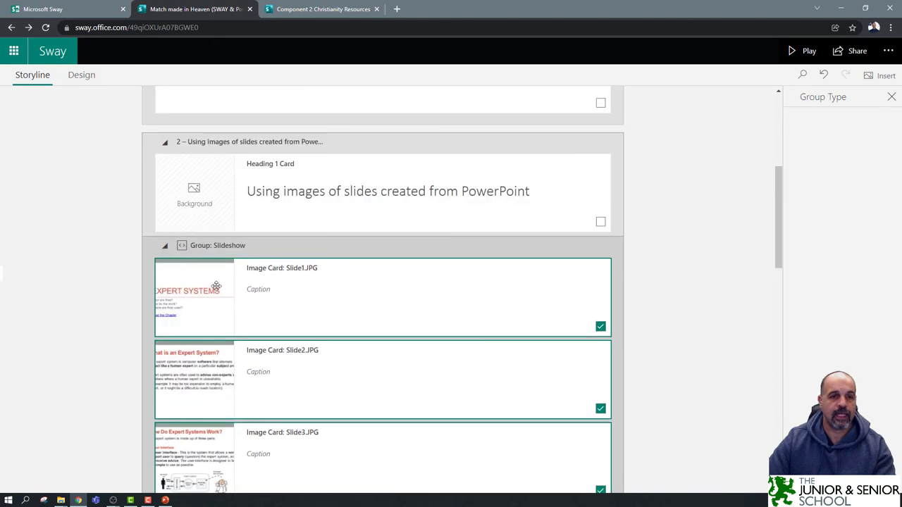
- Collapse the slideshow group into one row and change its emphasis level
left_click(165, 248)
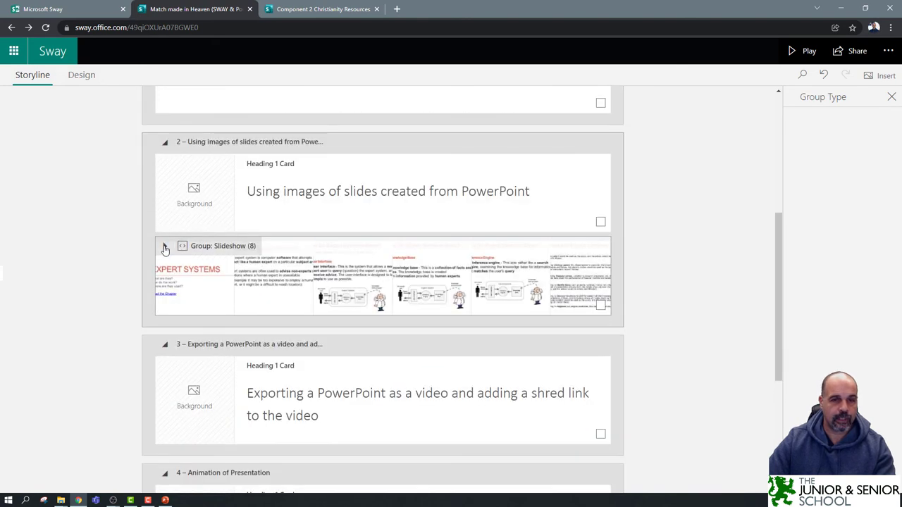
left_click(274, 249)
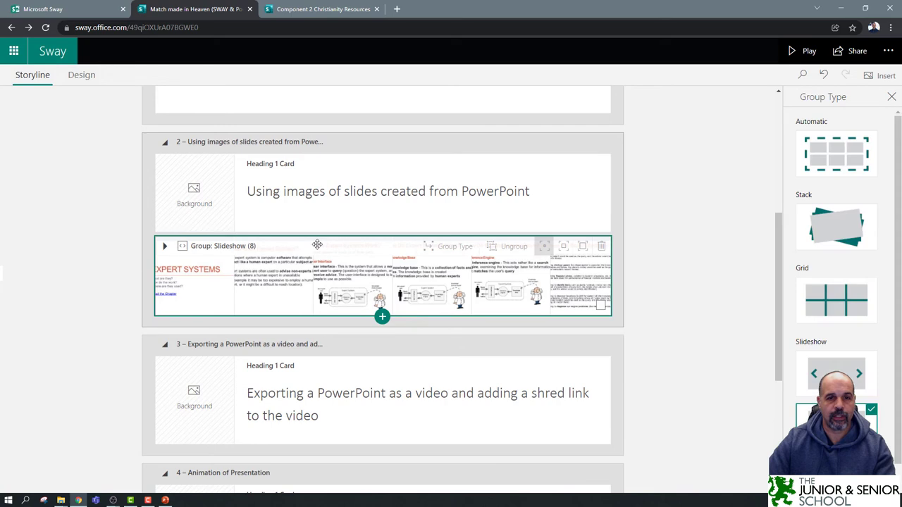
left_click(564, 248)
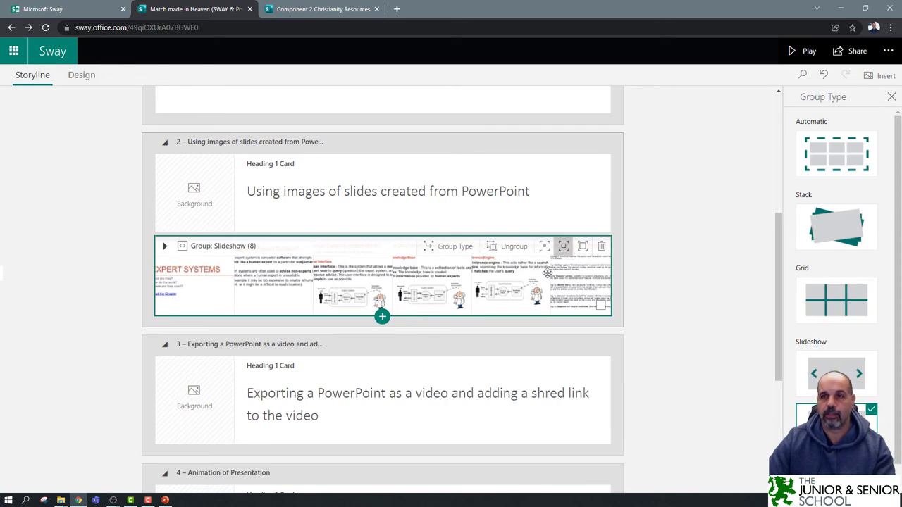
left_click(809, 51)
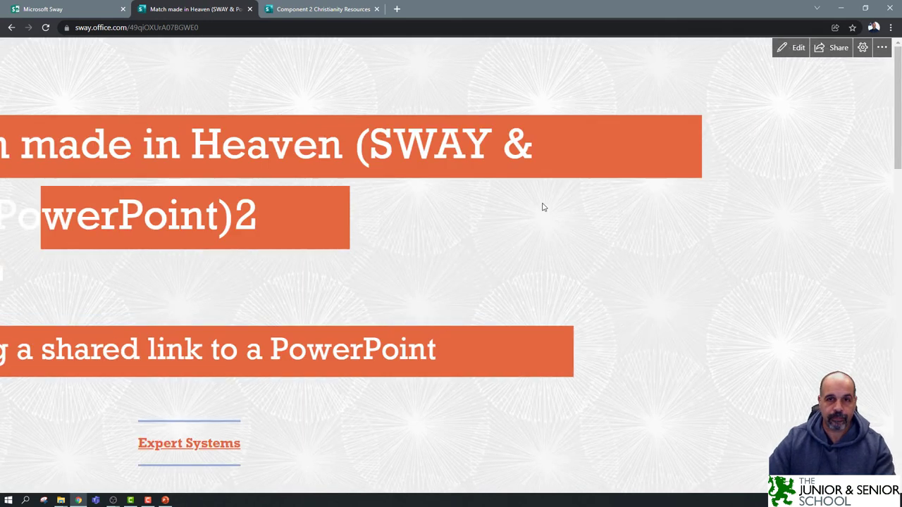
- Step forward to the Where Are Expert Systems Used slide, then back to the EXPERT SYSTEMS title
scroll(541, 203, "down", 5)
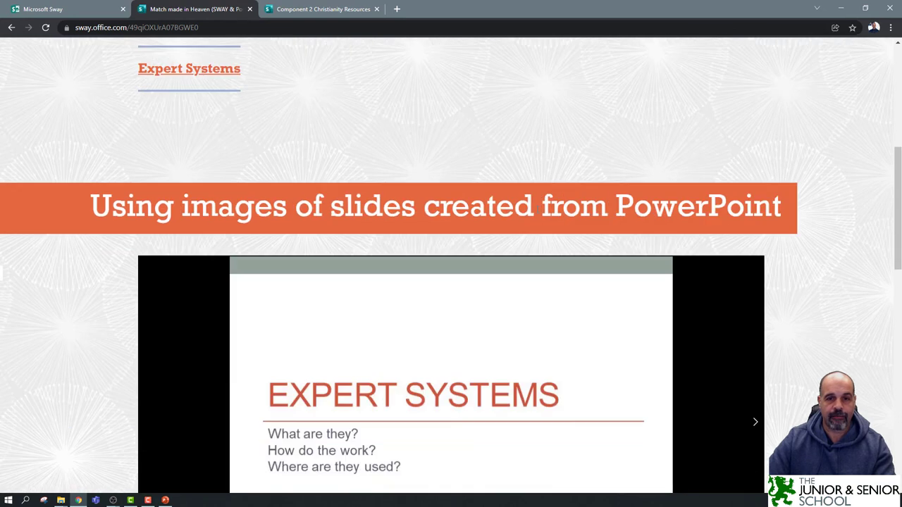
scroll(538, 213, "down", 3)
scroll(537, 213, "up", 1)
scroll(538, 213, "down", 1)
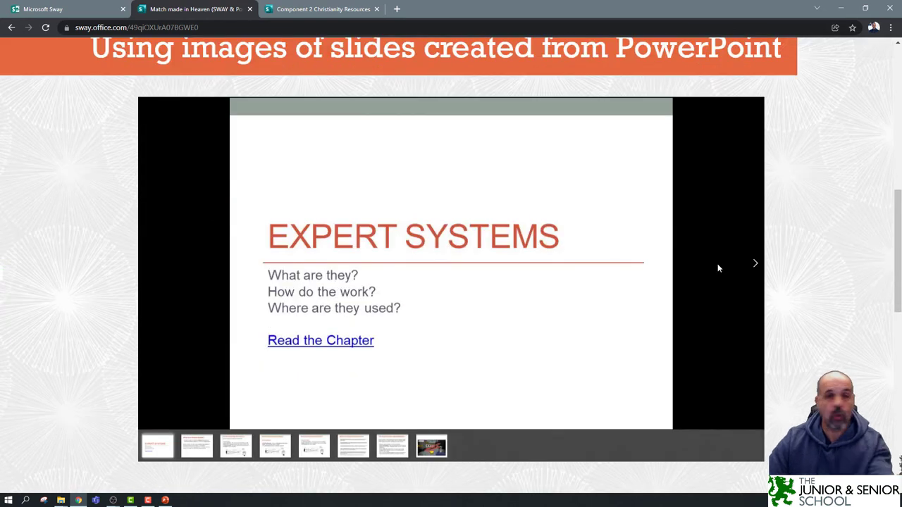
left_click(755, 265)
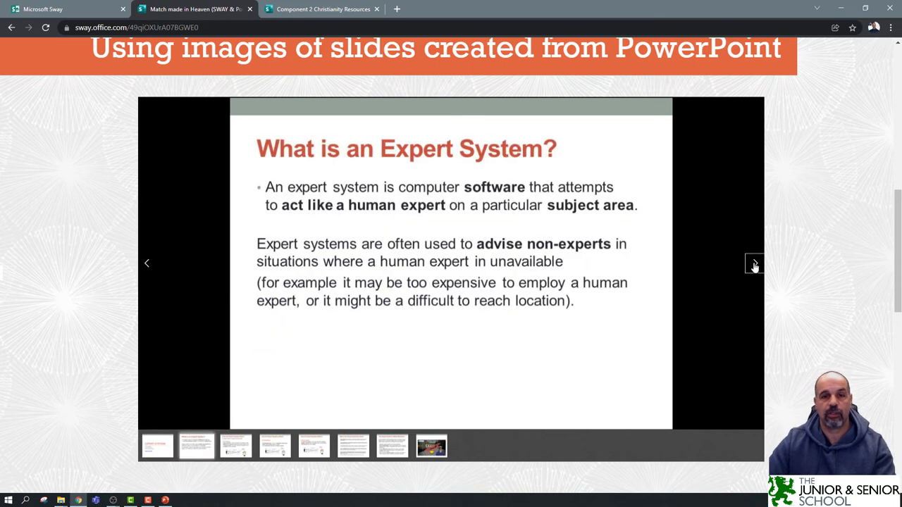
left_click(755, 265)
left_click(755, 265)
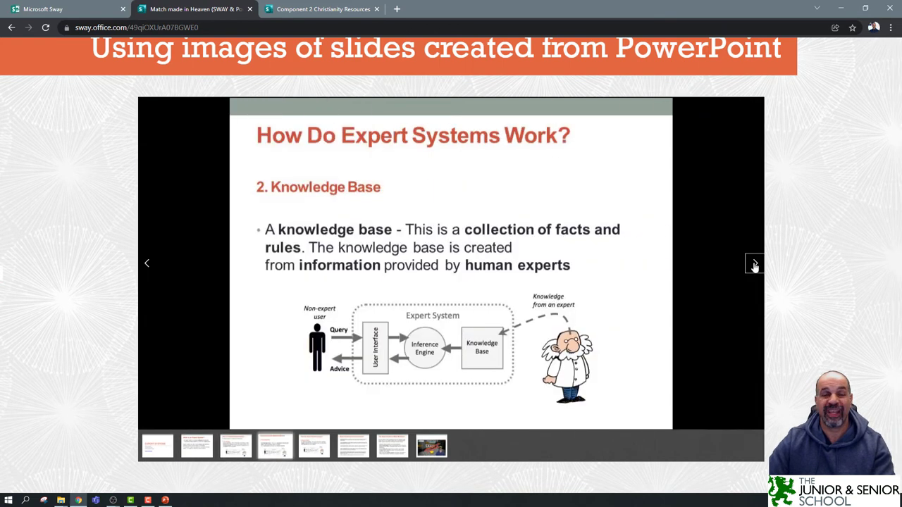
left_click(754, 265)
left_click(755, 265)
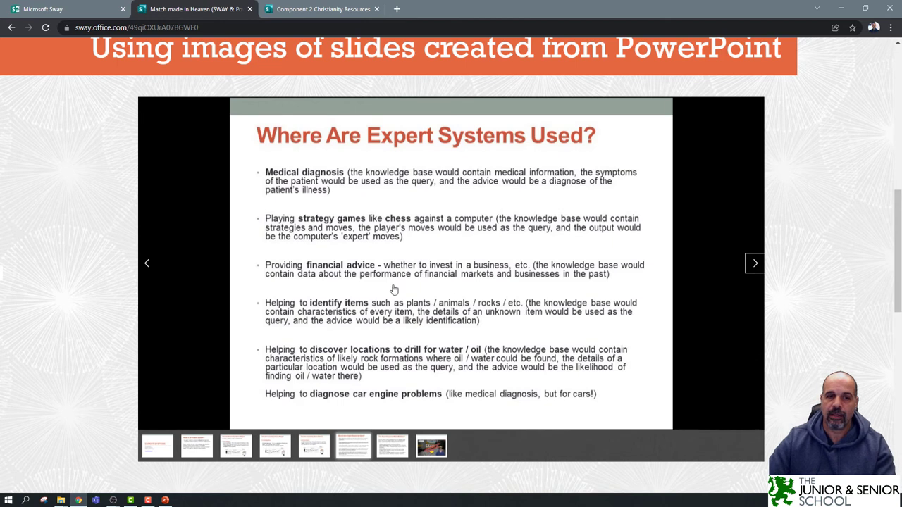
left_click(147, 265)
left_click(147, 265)
left_click(147, 265)
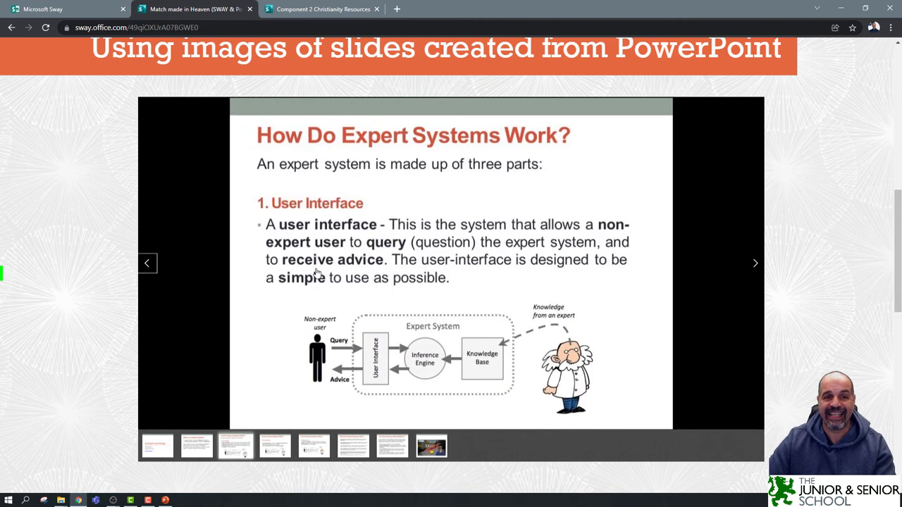
left_click(147, 263)
left_click(156, 269)
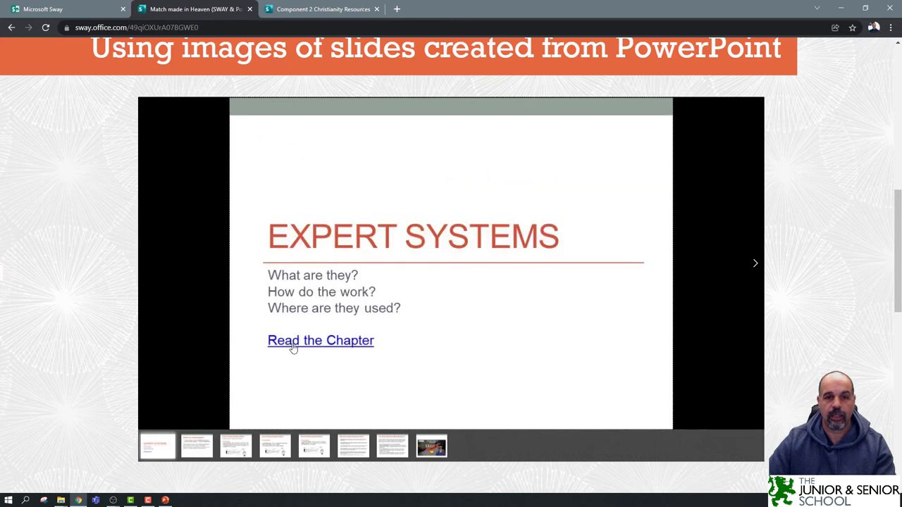
- View the slides full-window through How Do Expert Systems Work?, then close the enlarged view
left_click(300, 346)
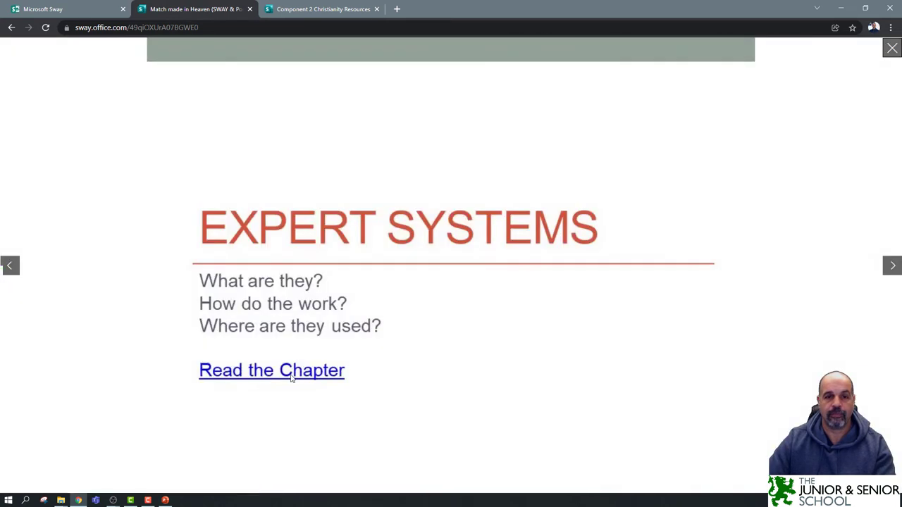
left_click(892, 269)
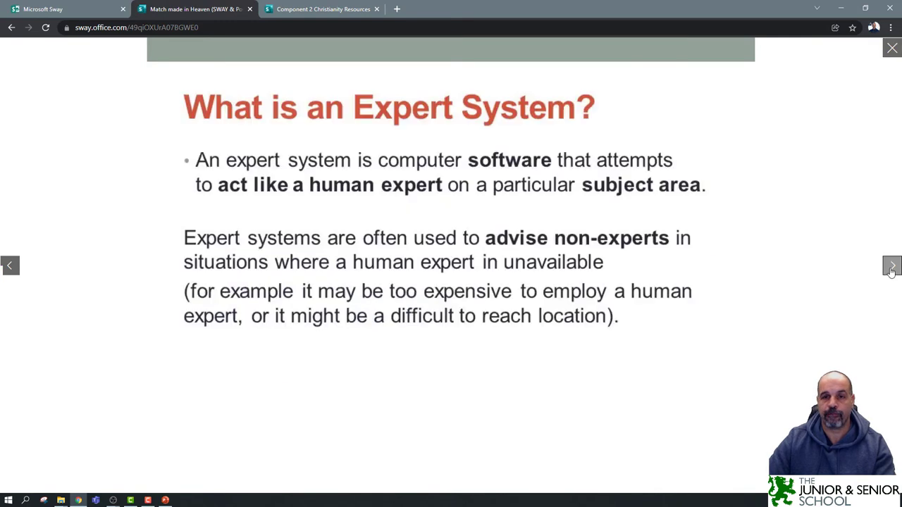
left_click(893, 268)
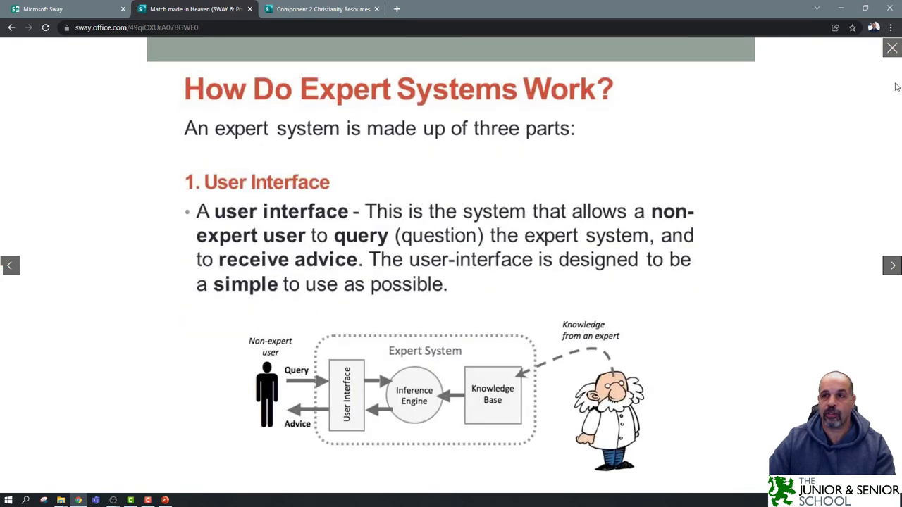
left_click(892, 48)
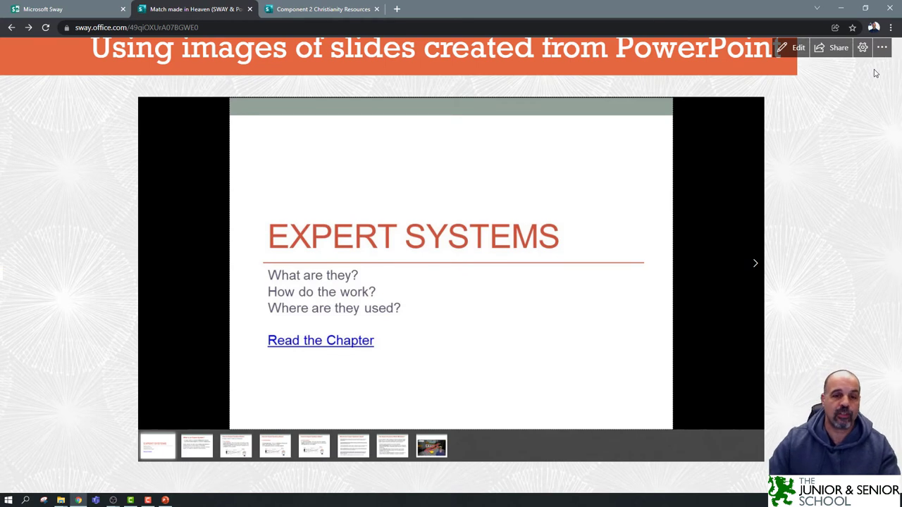
- Use the thumbnails to visit the Minecraft, Where Used, and Mistakes slides, ending on Knowledge Base
left_click(437, 447)
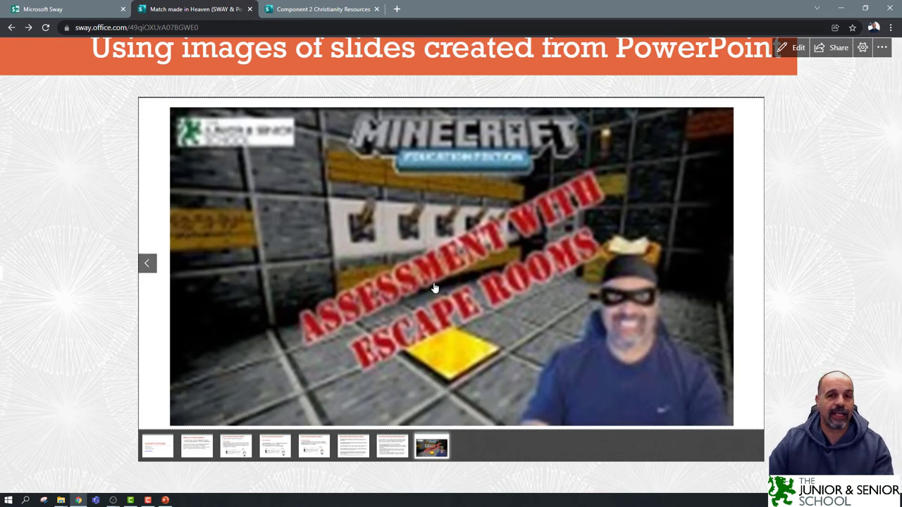
left_click(349, 450)
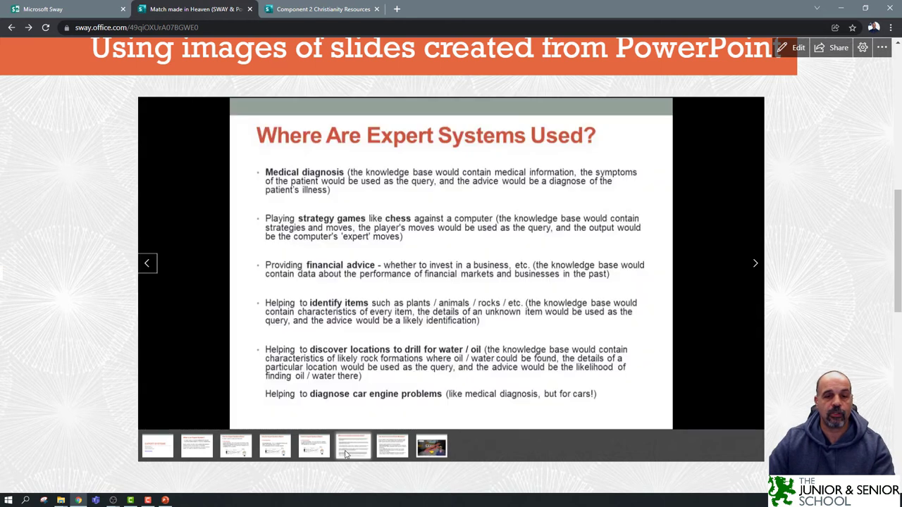
left_click(381, 454)
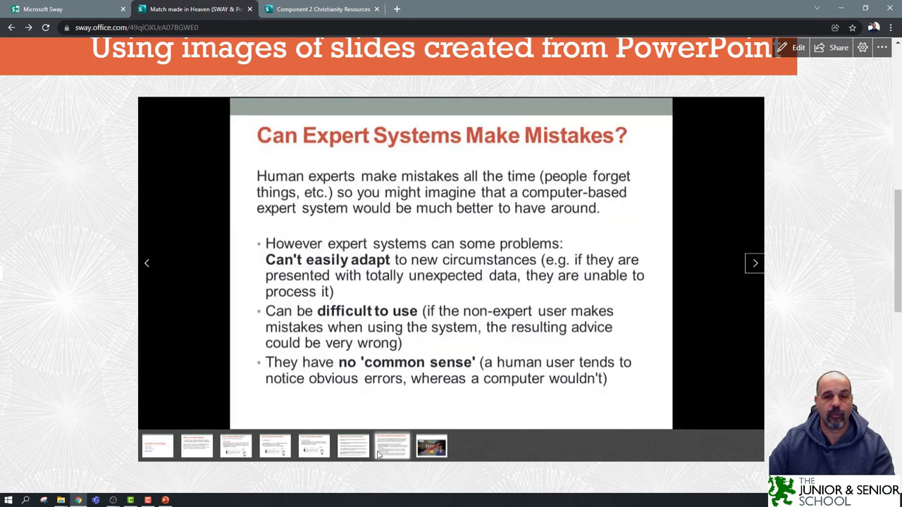
left_click(280, 452)
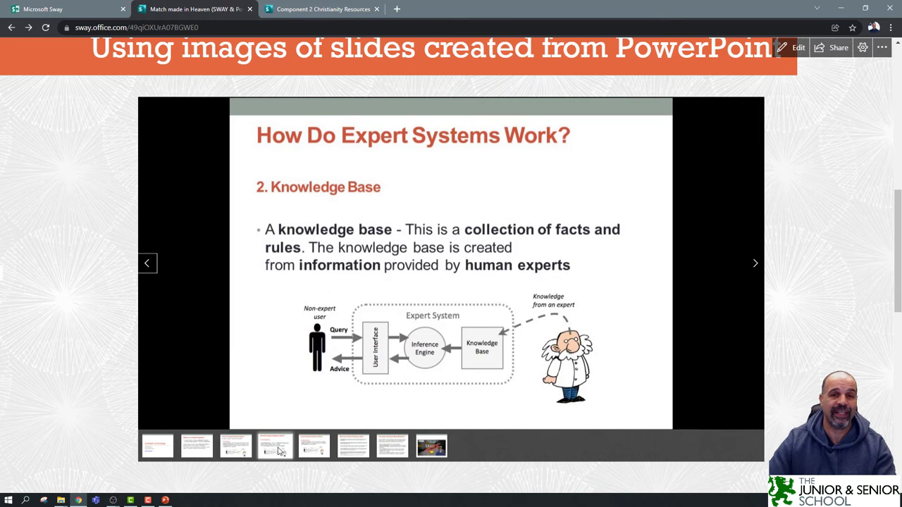
scroll(433, 302, "up", 2)
scroll(433, 301, "down", 5)
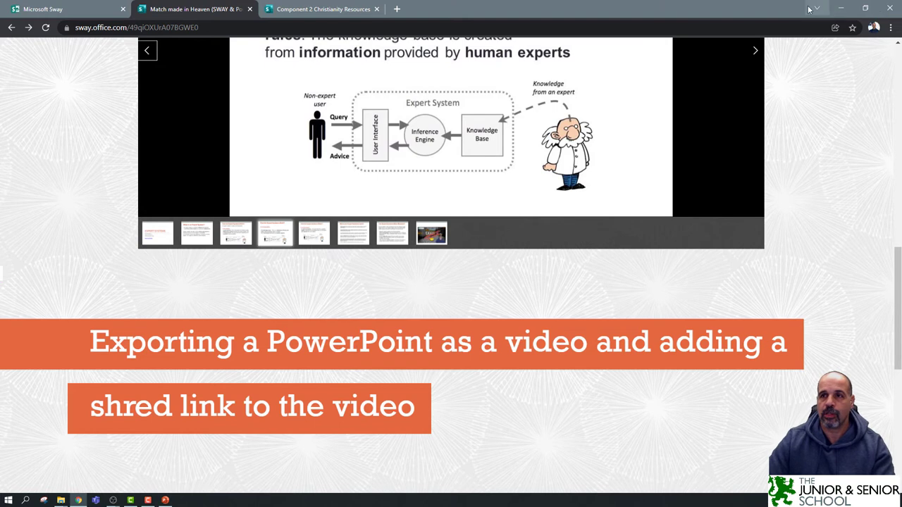
- Bring the Expert Systems presentation forward, maximize it, and show its File > Export options
left_click(844, 8)
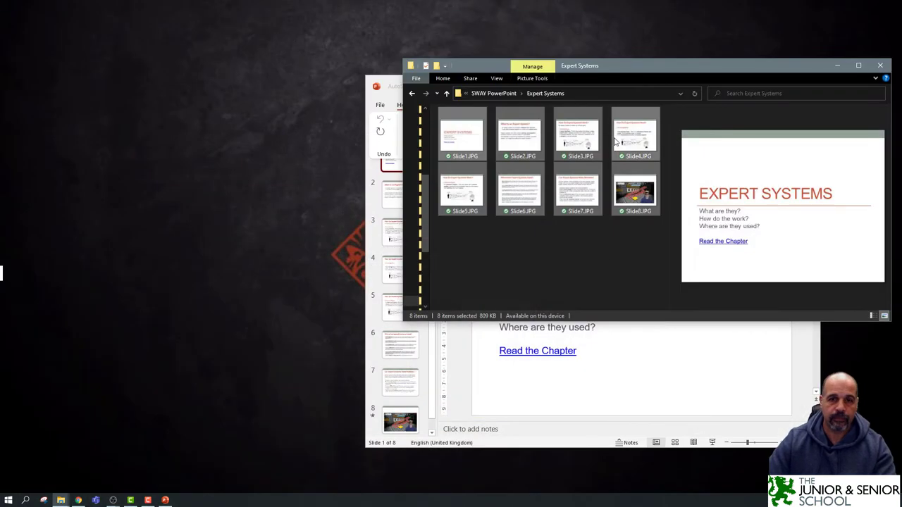
left_click(673, 401)
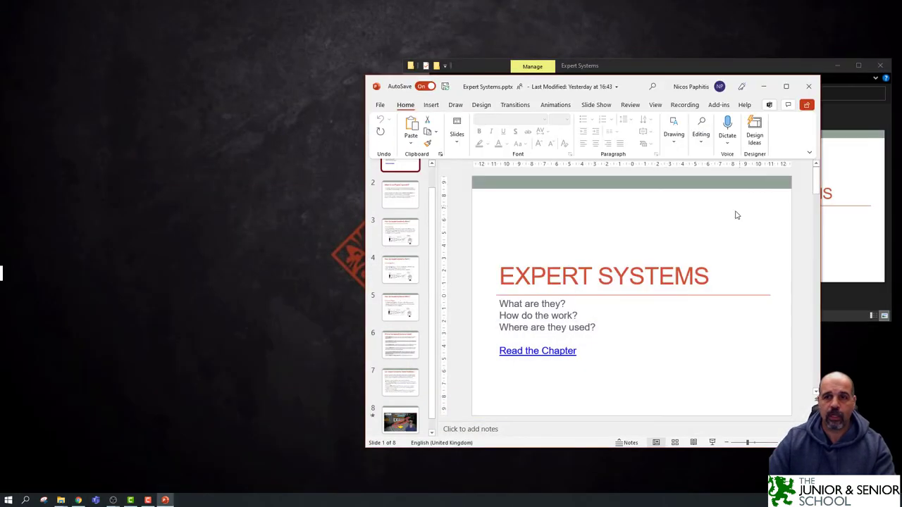
left_click(797, 71)
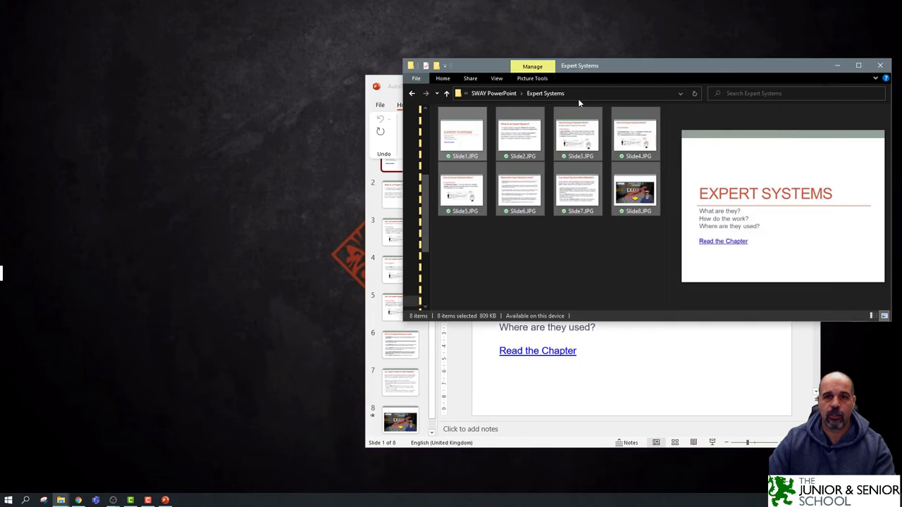
left_click(446, 93)
left_click(633, 399)
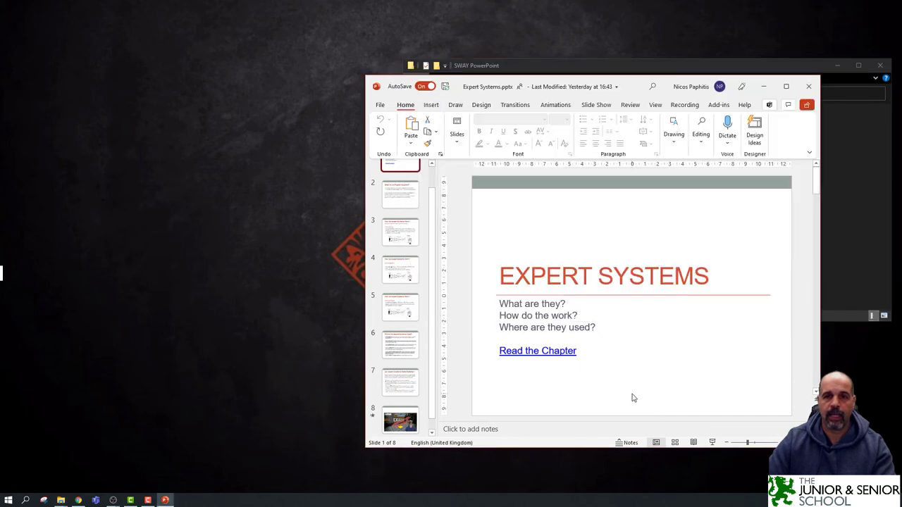
left_click(786, 86)
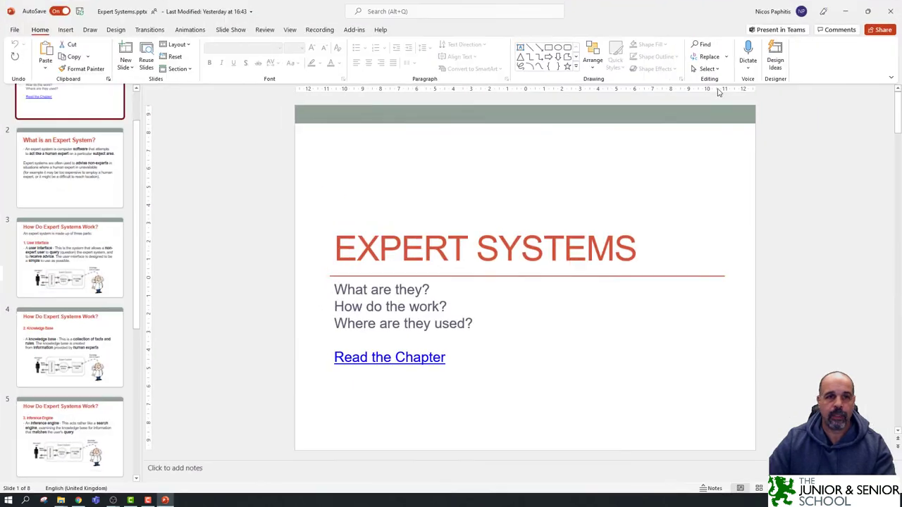
left_click(15, 29)
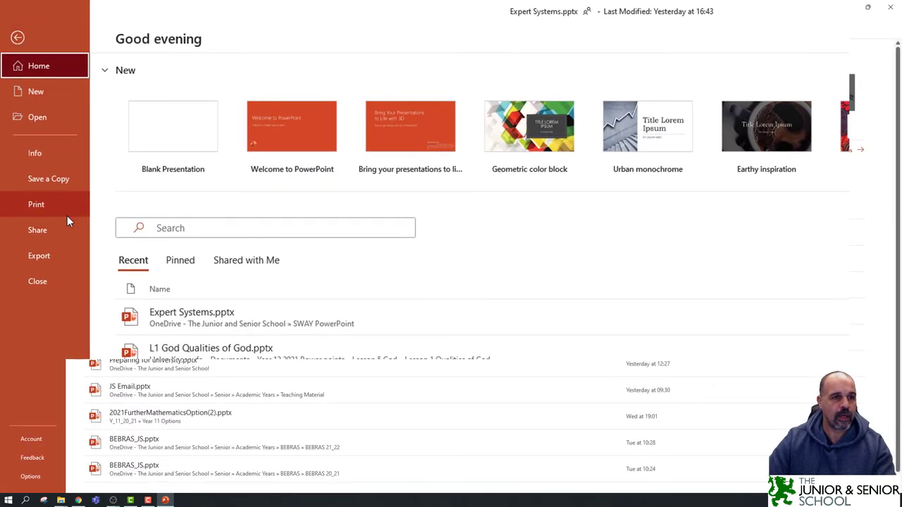
left_click(52, 257)
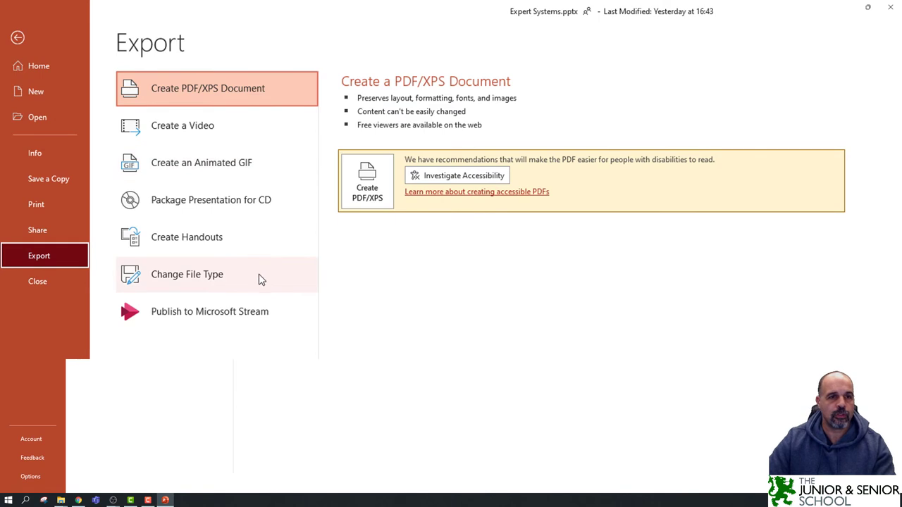
- Create a Full HD 1080p video at 5 seconds per slide, saving as Expert Systems.mp4
left_click(186, 134)
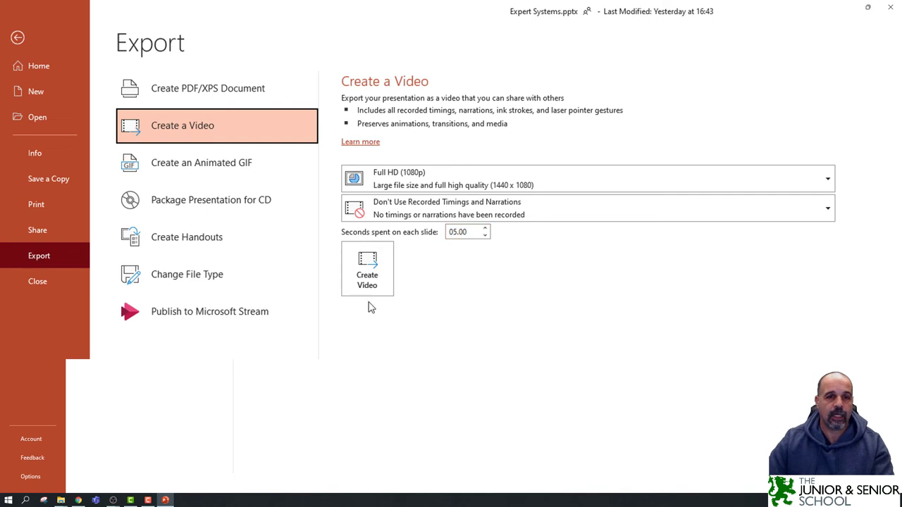
left_click(379, 276)
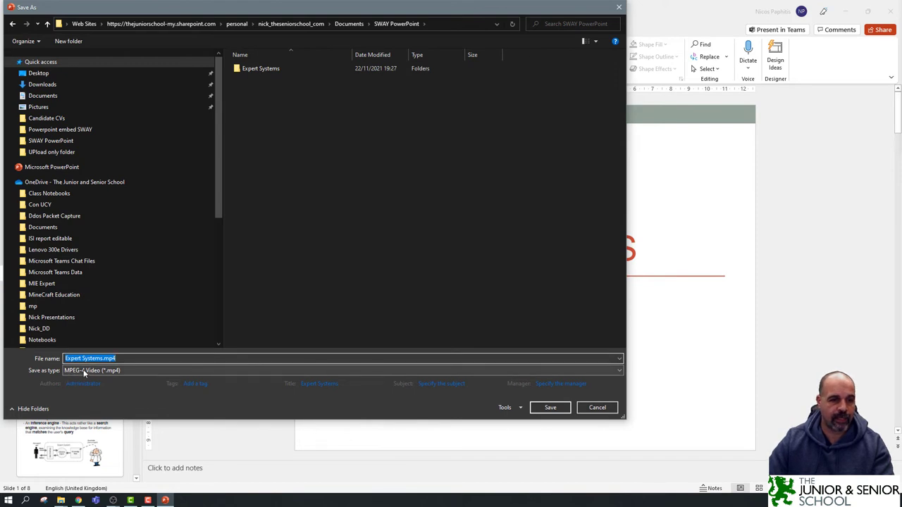
- Save Expert Systems.mp4 without the unsupported media, then restore the PowerPoint window down
left_click(550, 408)
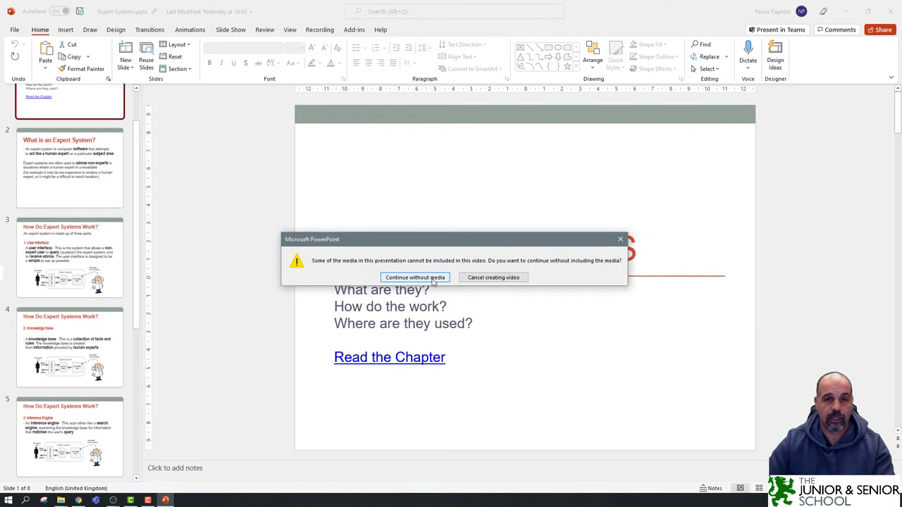
left_click(433, 279)
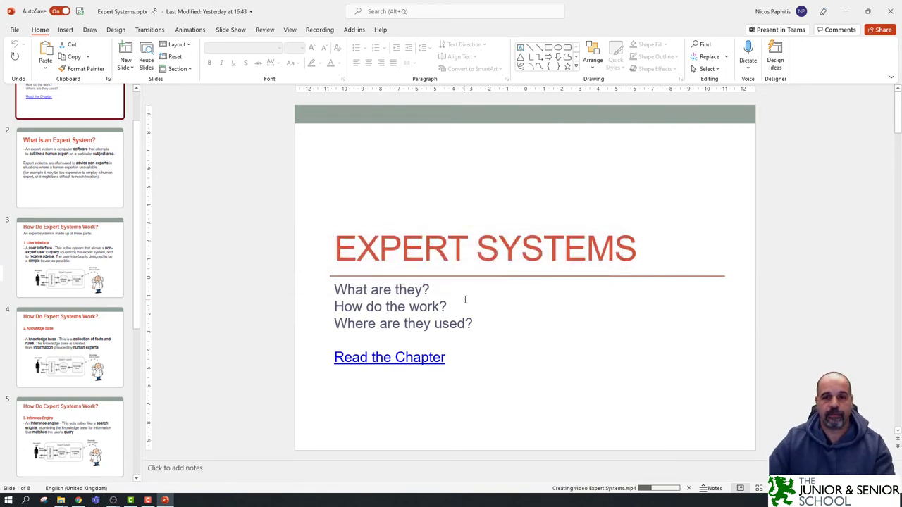
mouse_move(520, 305)
left_mouse_down()
mouse_move(614, 399)
mouse_move(647, 478)
left_mouse_up()
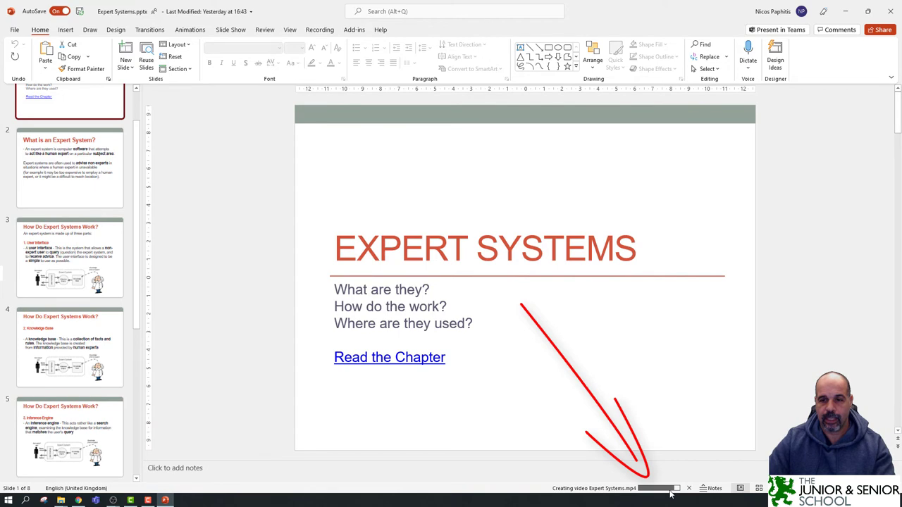
key("Escape")
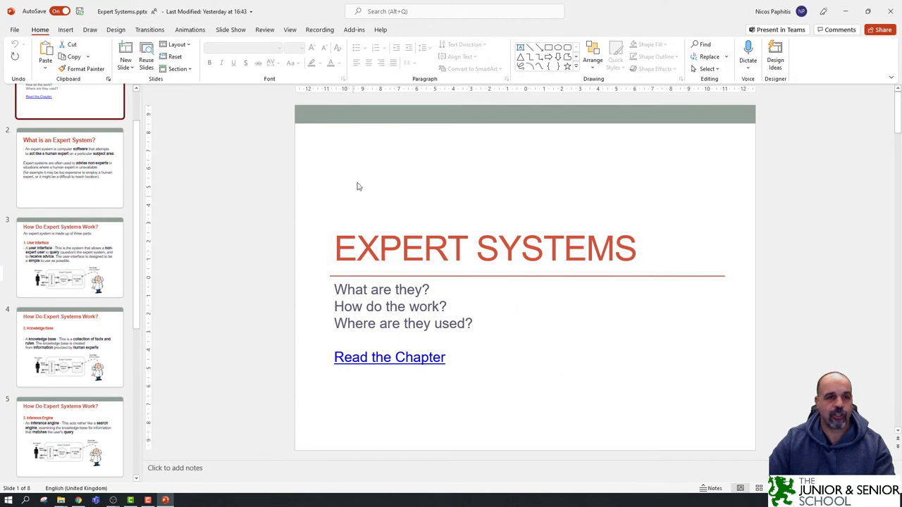
double_click(687, 16)
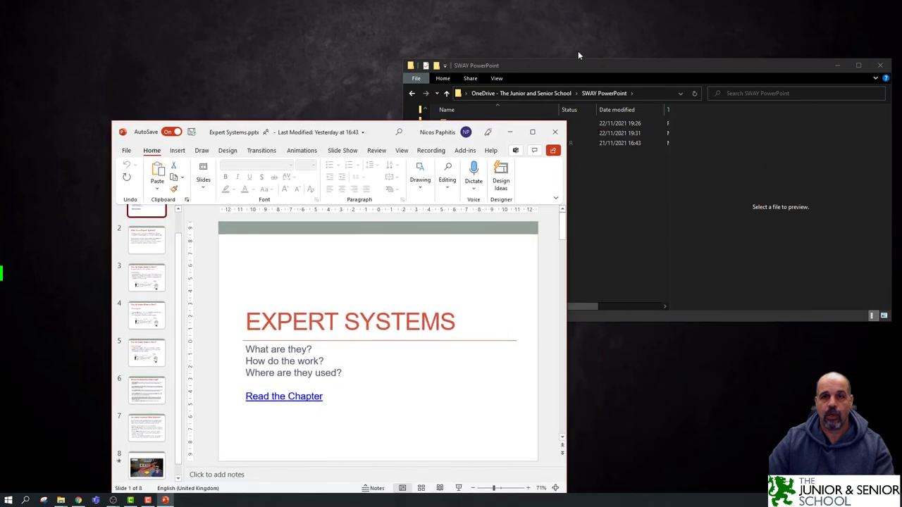
- Share Expert Systems.mp4 from the SWAY PowerPoint folder as a Can view link and copy it
left_click(572, 66)
left_click(484, 134)
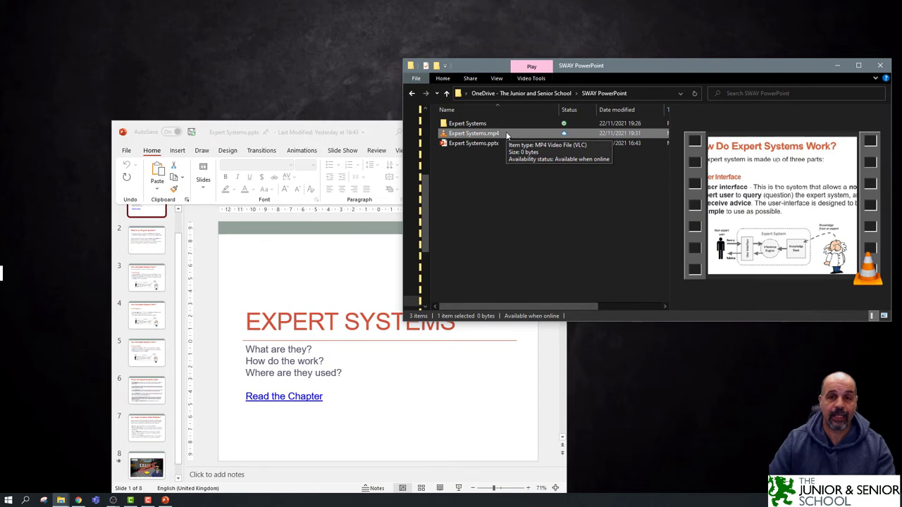
right_click(506, 134)
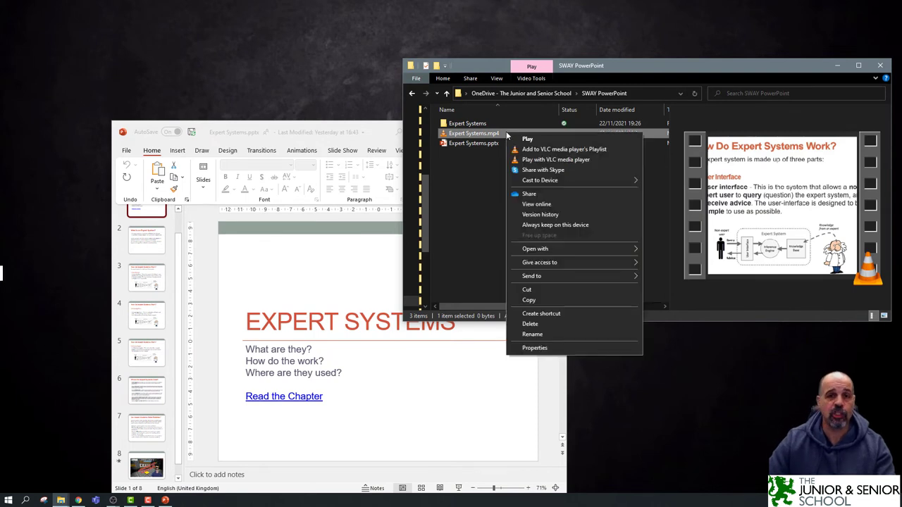
left_click(555, 194)
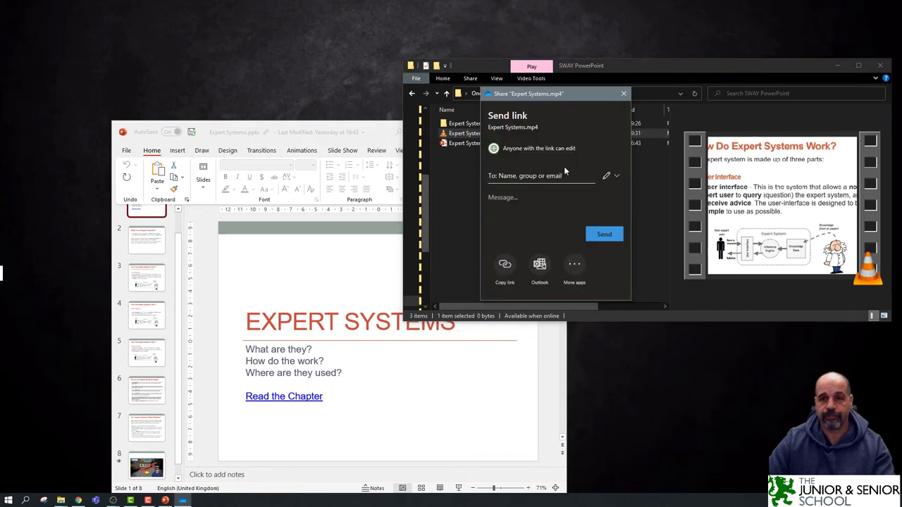
left_click(611, 176)
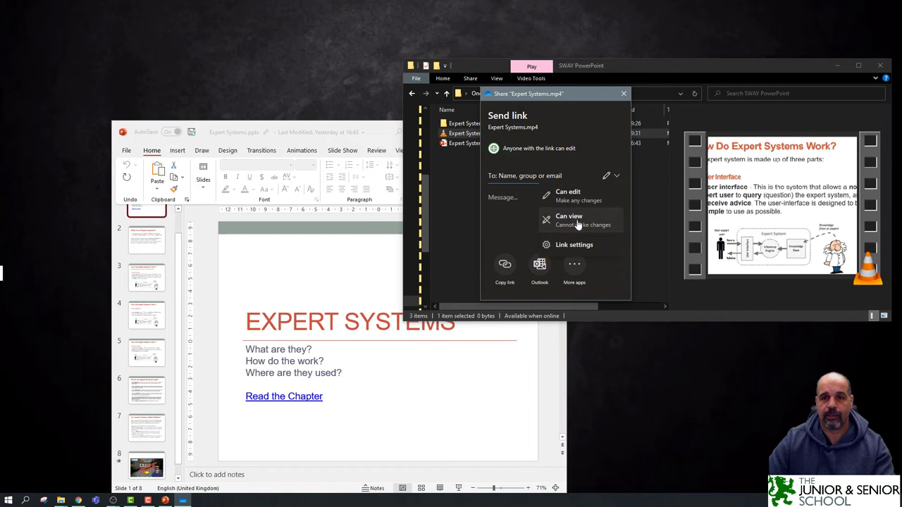
left_click(576, 221)
left_click(505, 268)
left_click(603, 184)
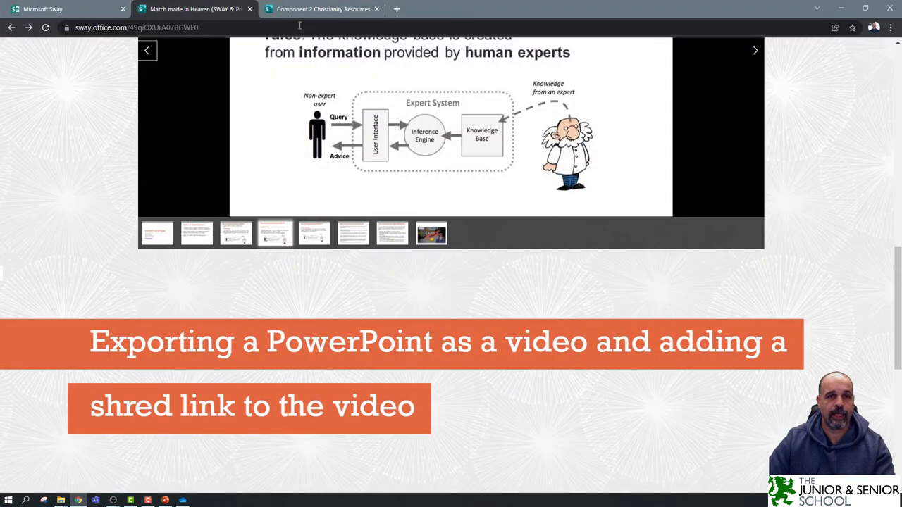
- In edit mode, add a text card under the heading reading 'Expert Systems'
scroll(766, 177, "up", 2)
left_click(796, 45)
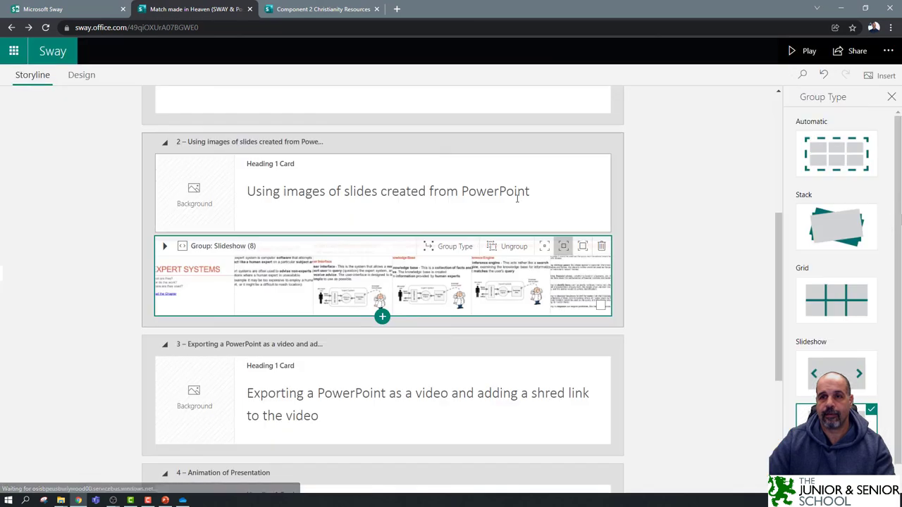
scroll(399, 236, "down", 4)
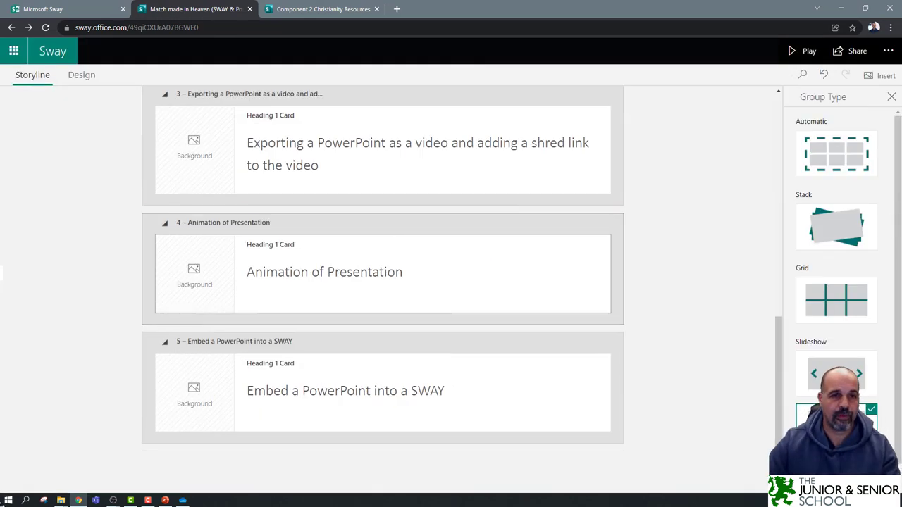
scroll(276, 219, "up", 2)
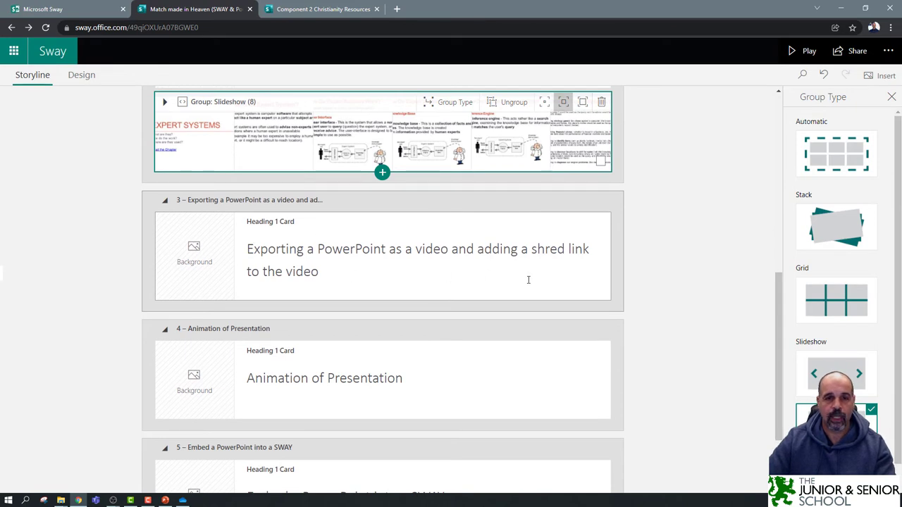
left_click(407, 312)
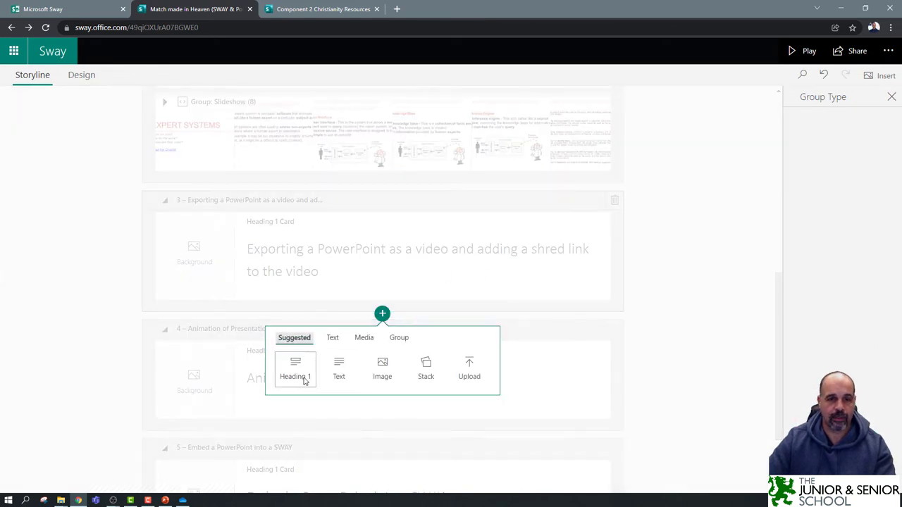
left_click(339, 371)
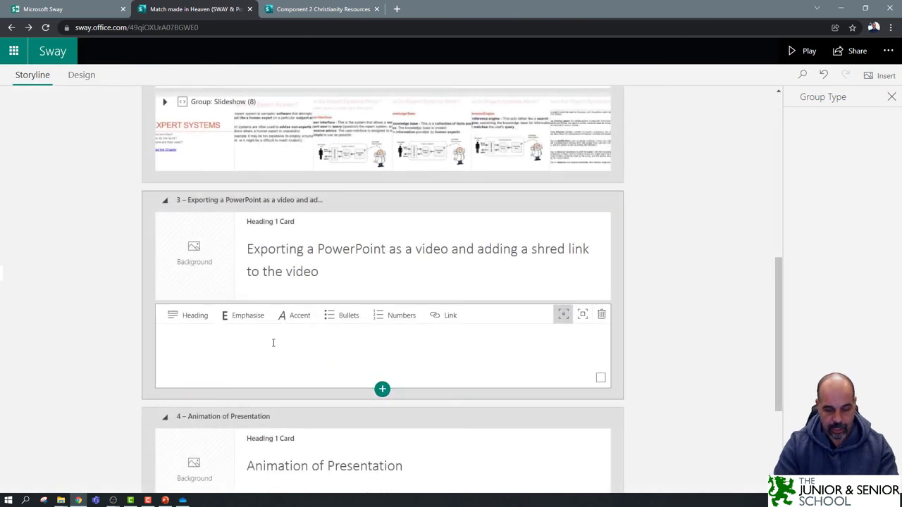
type("Expert Systems")
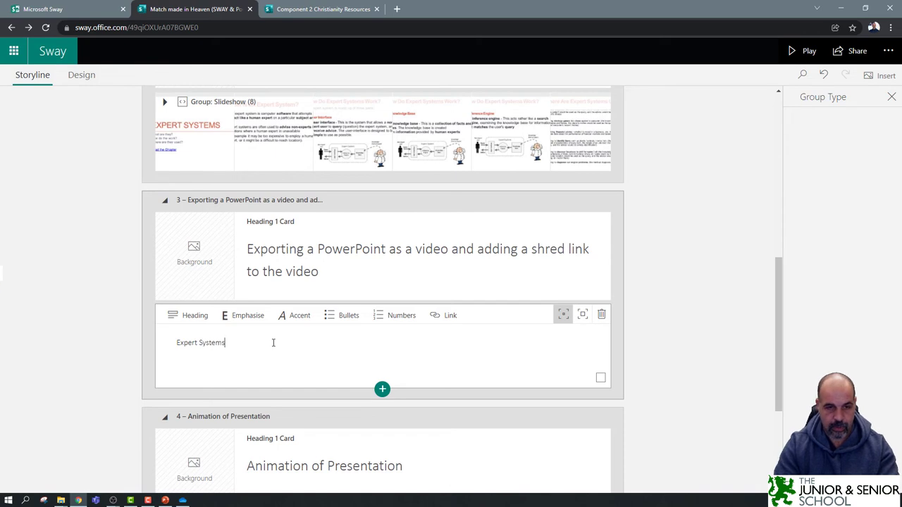
- Link the Expert Systems text to the pasted shared video URL and adjust the card's emphasis
left_click_drag(273, 346, 162, 351)
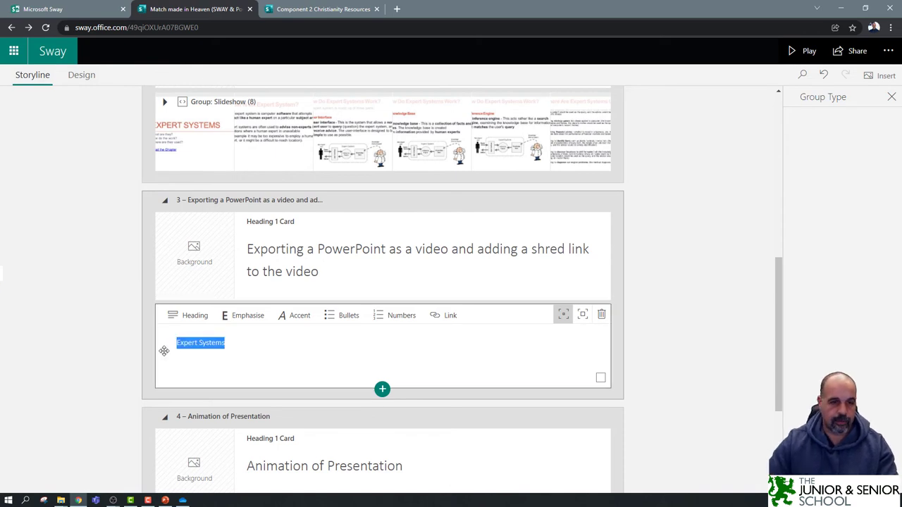
left_click(441, 315)
key("ctrl+v")
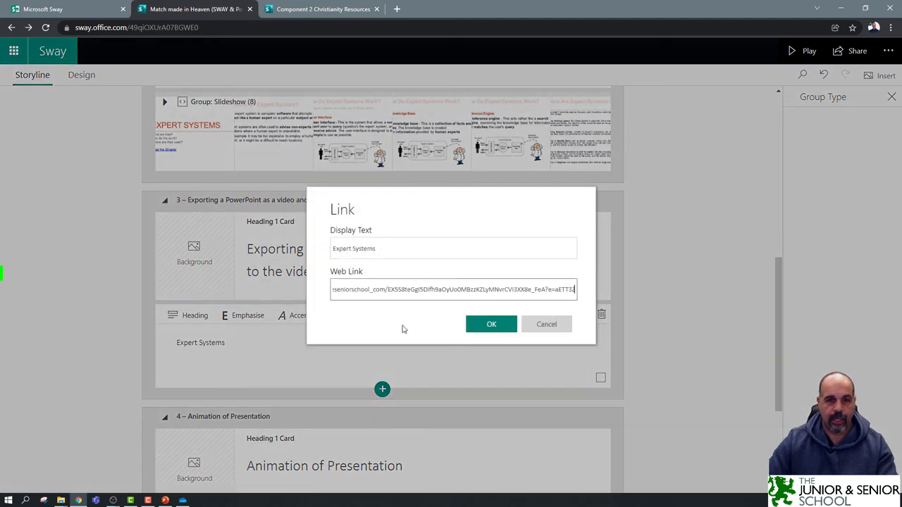
left_click(488, 327)
left_click_drag(242, 347, 175, 344)
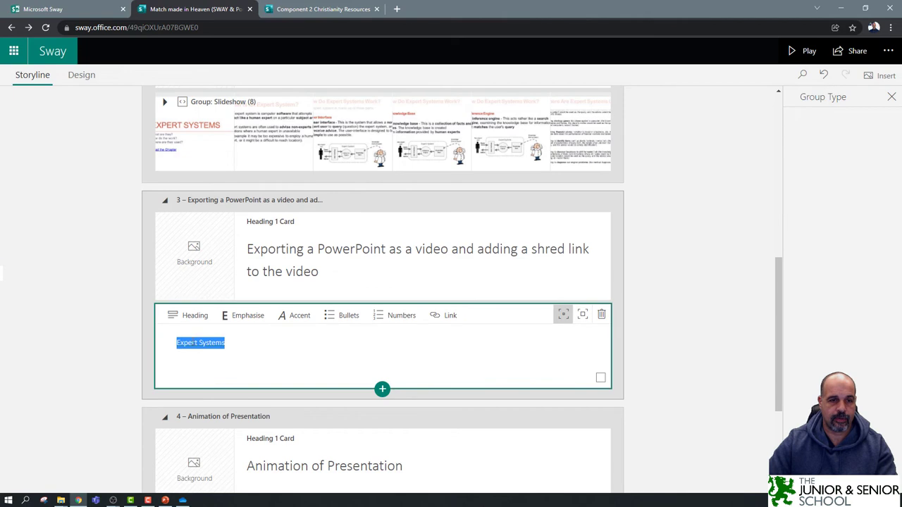
left_click(584, 317)
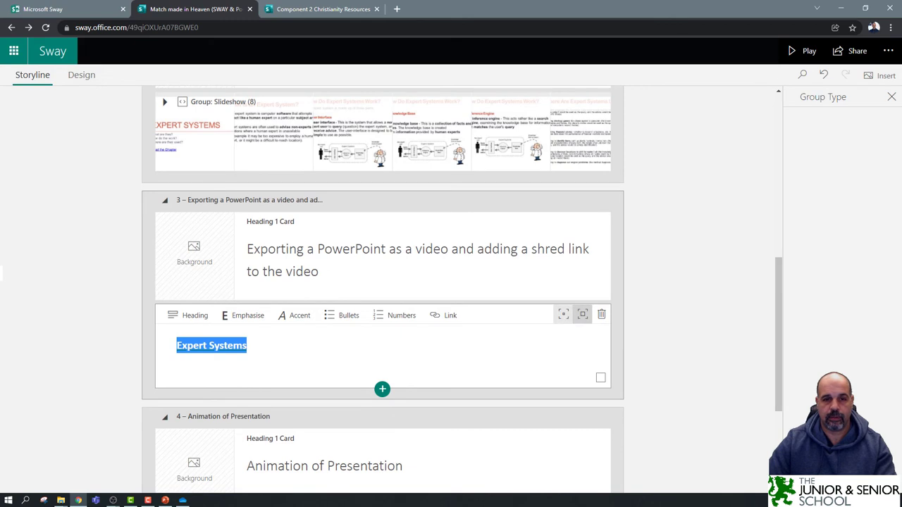
left_click(564, 315)
- Play the Sway, scroll to section 3, and follow the Expert Systems link
left_click(808, 52)
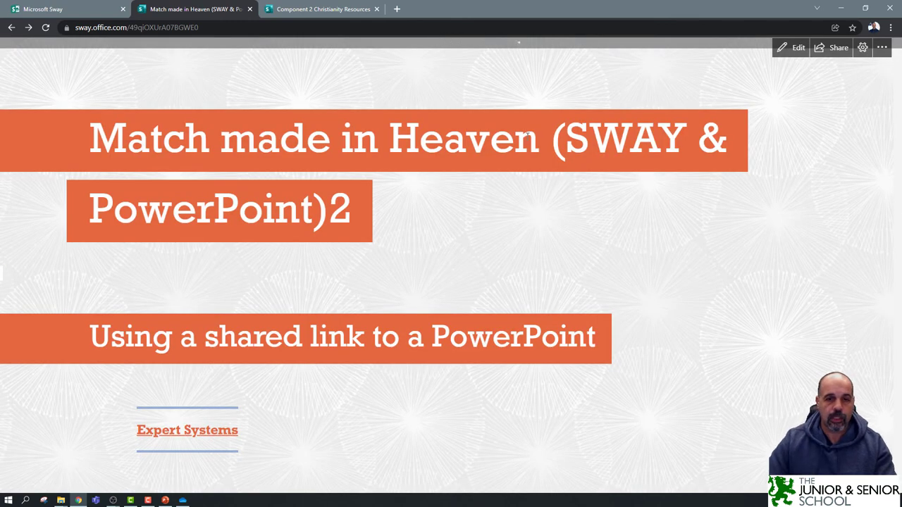
scroll(246, 411, "down", 10)
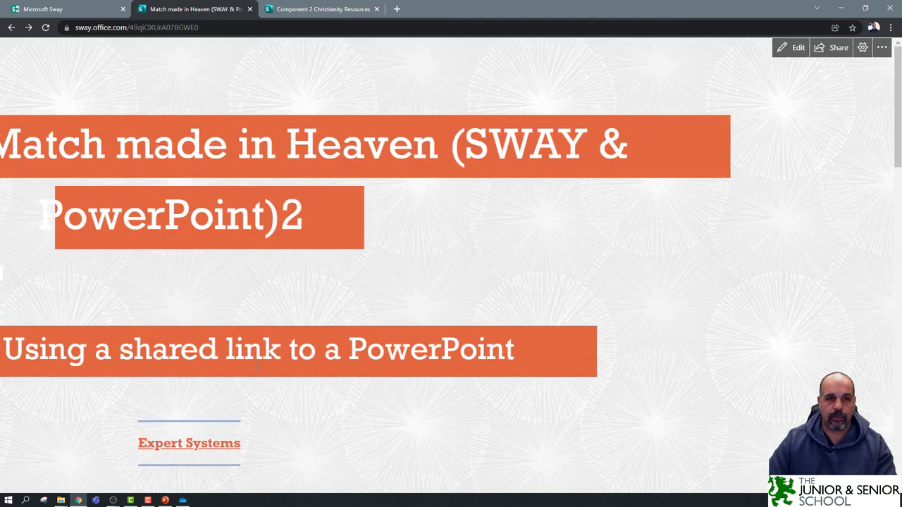
scroll(343, 310, "down", 5)
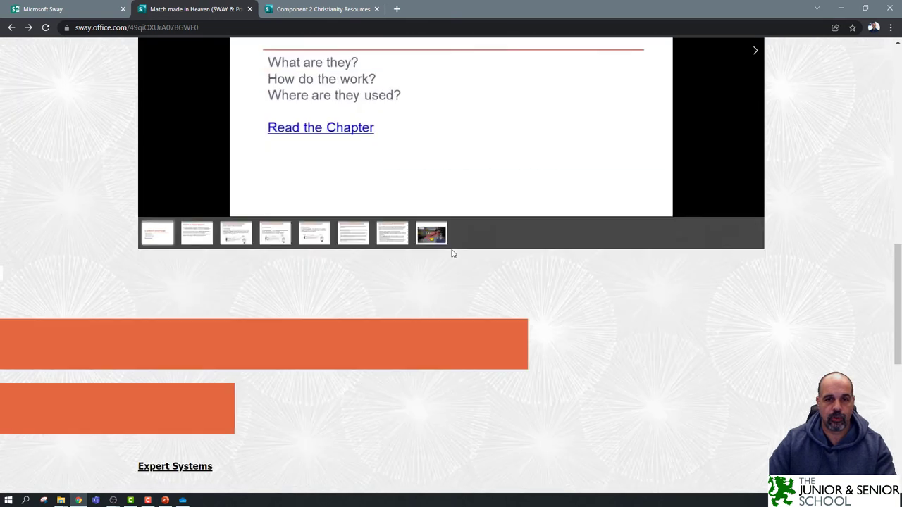
scroll(354, 237, "down", 2)
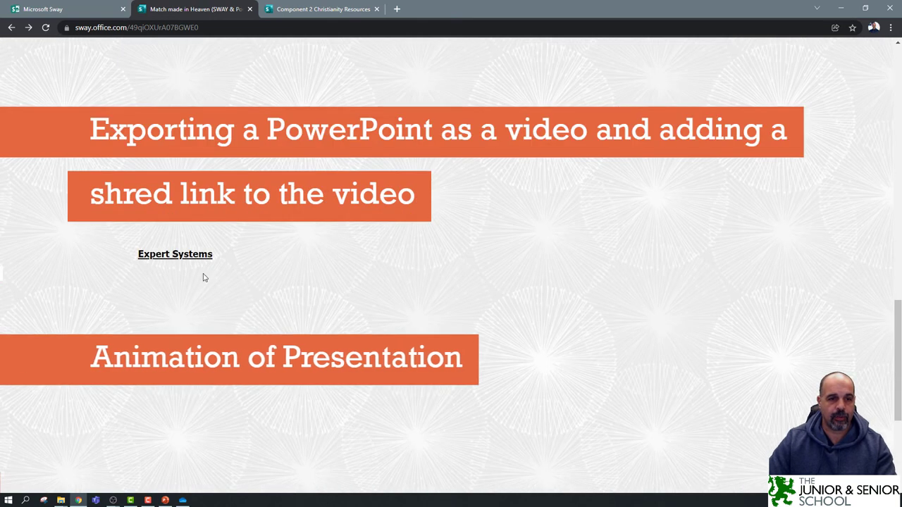
left_click(173, 255)
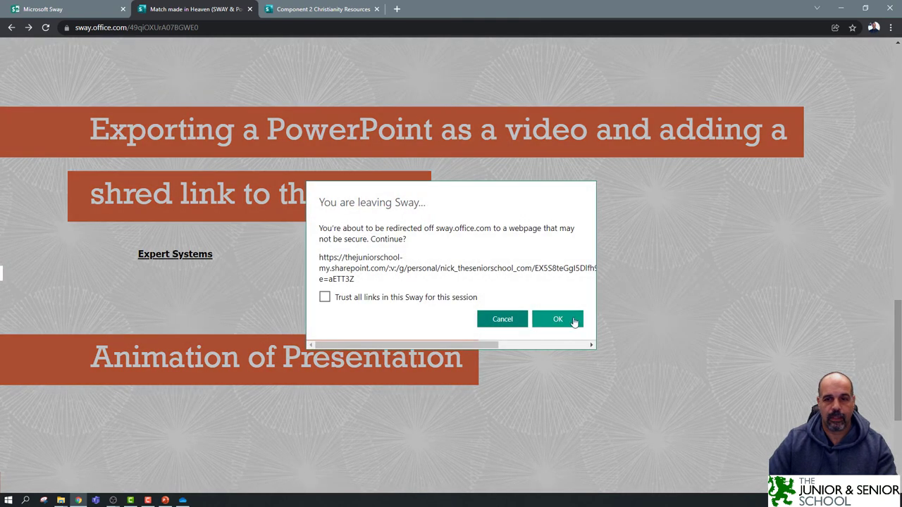
- Confirm leaving Sway, then play the Expert Systems video in OneDrive and jump near its start
left_click(557, 320)
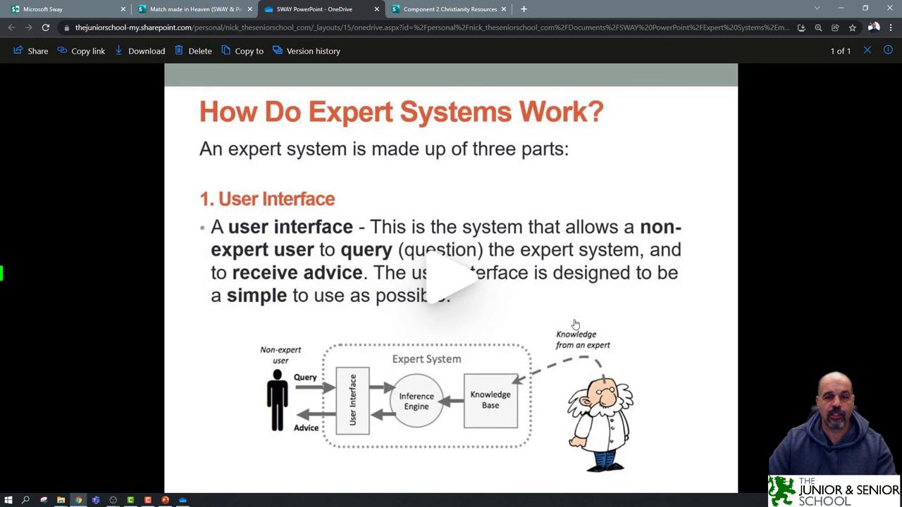
left_click(455, 289)
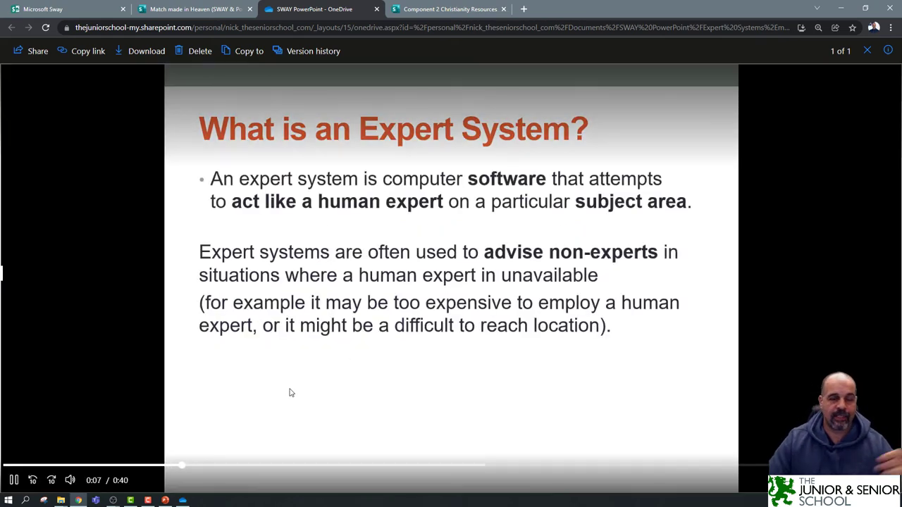
left_click(66, 467)
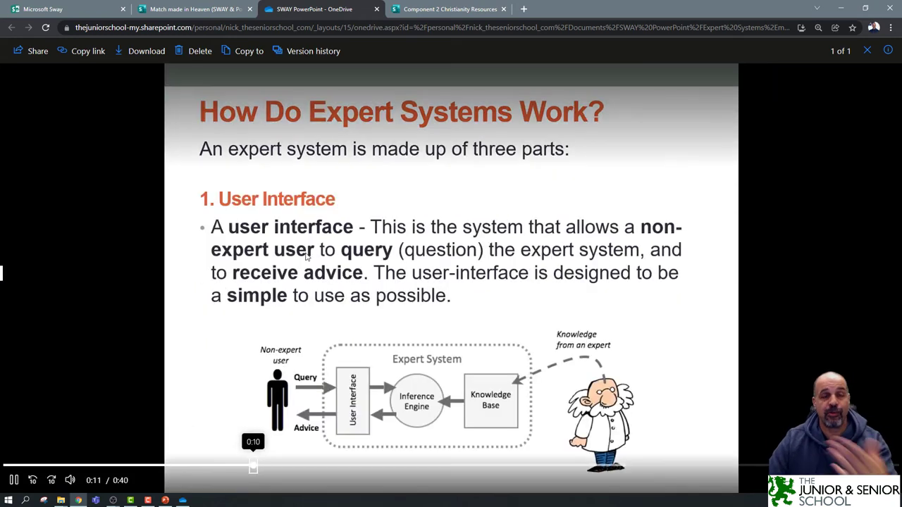
- Close the OneDrive tab and add Expert Systems.mp4 from My Device as a video card below the link
left_click(376, 9)
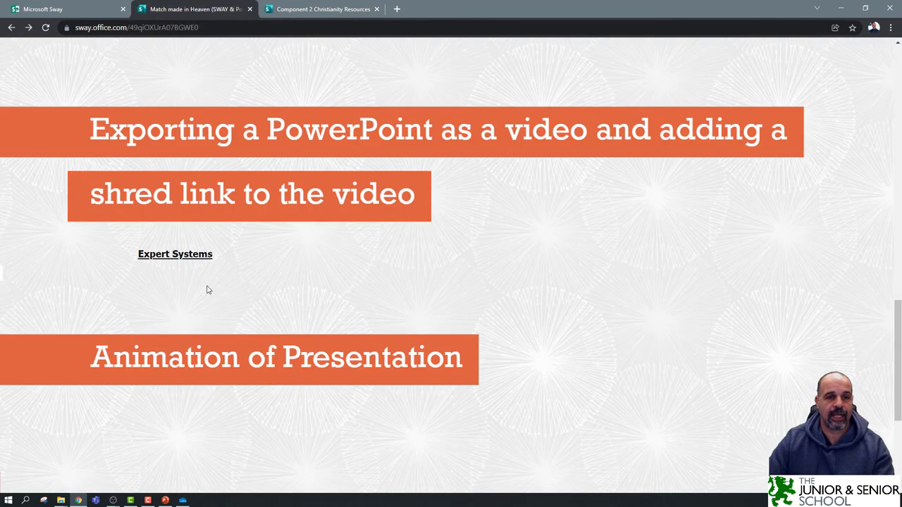
scroll(742, 106, "up", 2)
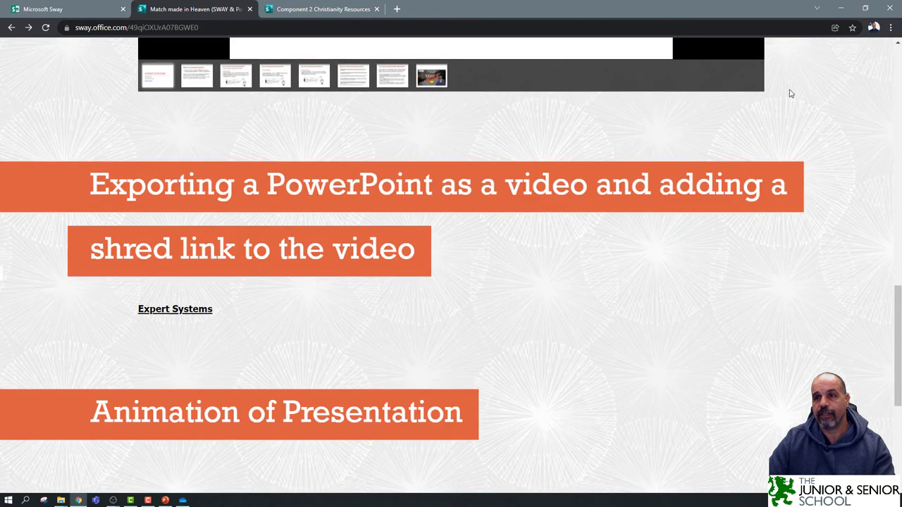
left_click(792, 45)
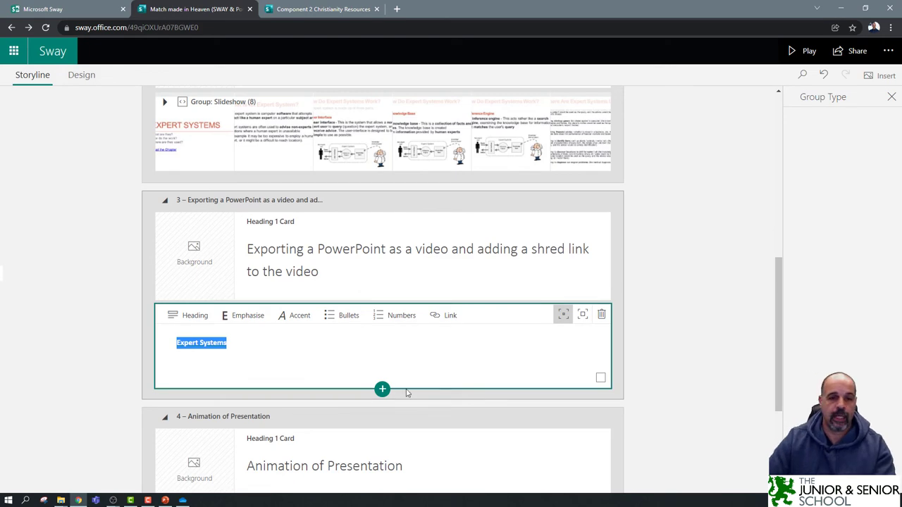
left_click(382, 390)
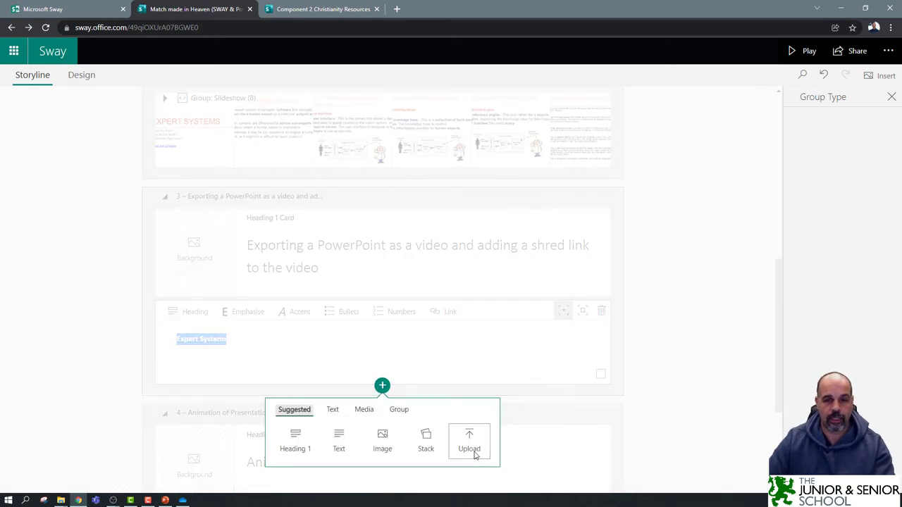
left_click(365, 411)
left_click(338, 444)
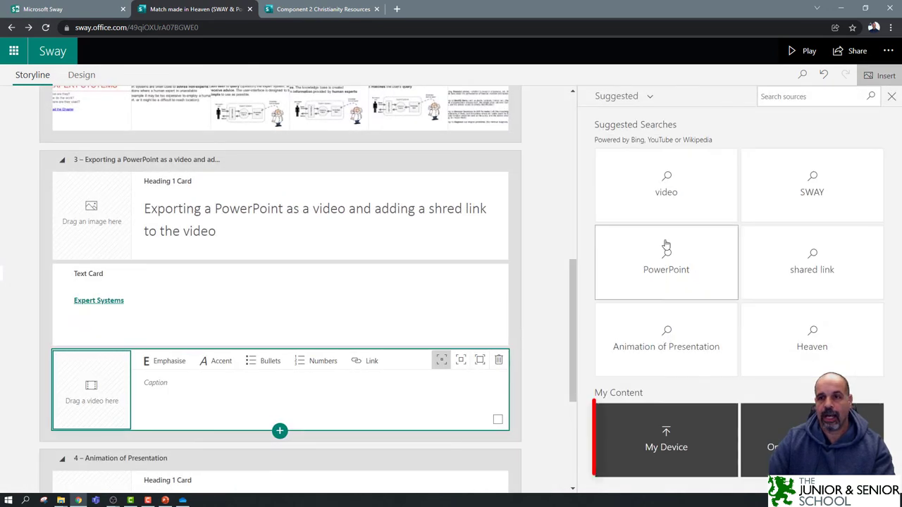
left_click(696, 445)
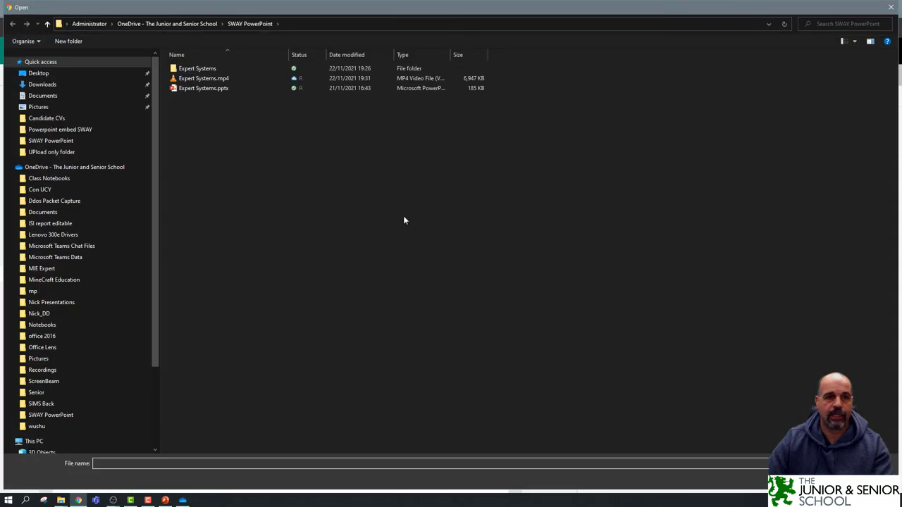
left_click(219, 81)
key("Return")
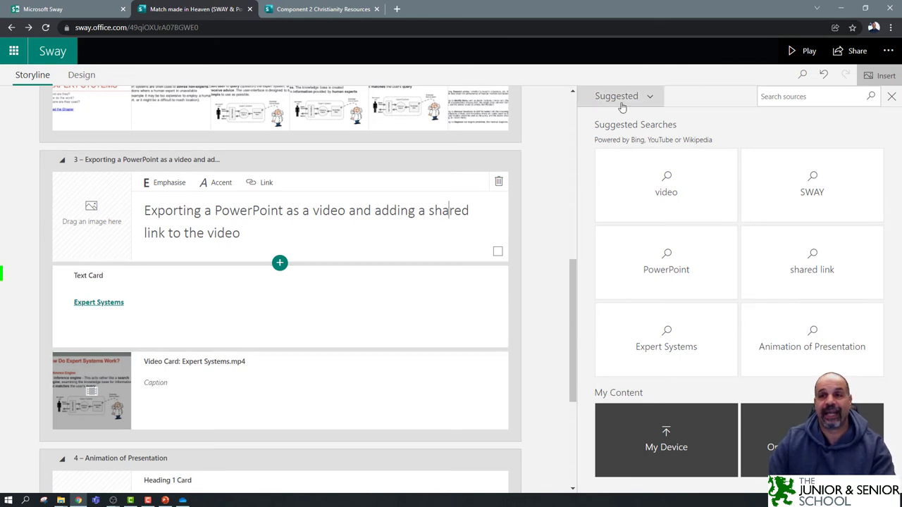
- Give the video card moderate emphasis and preview the Sway down to section 3
left_click(395, 384)
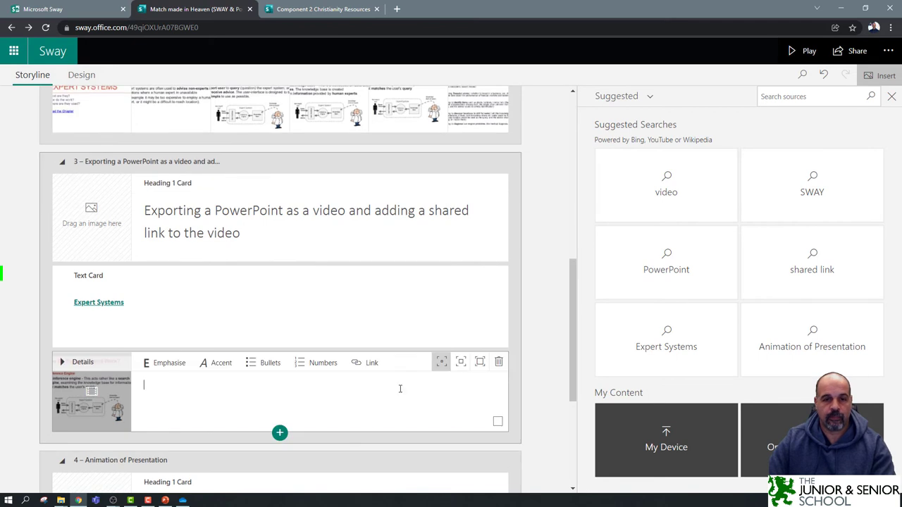
left_click(459, 362)
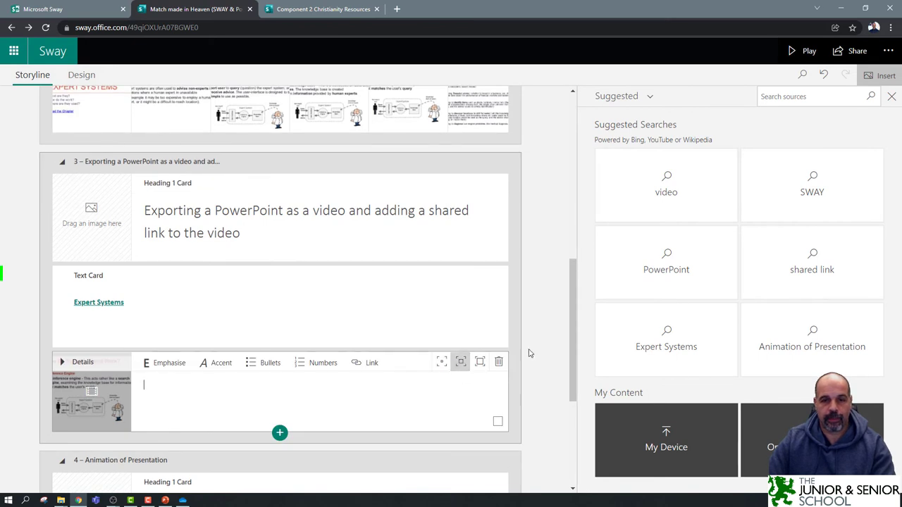
left_click(806, 51)
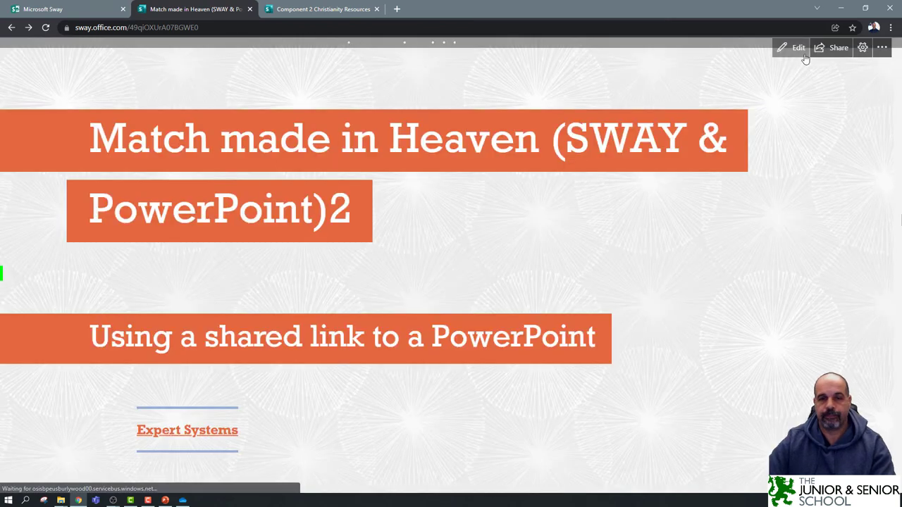
scroll(474, 265, "down", 5)
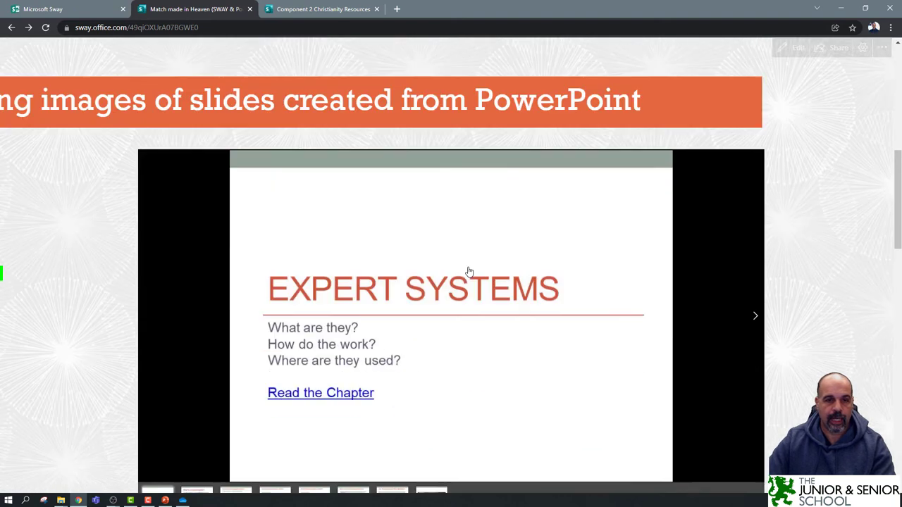
scroll(485, 241, "down", 5)
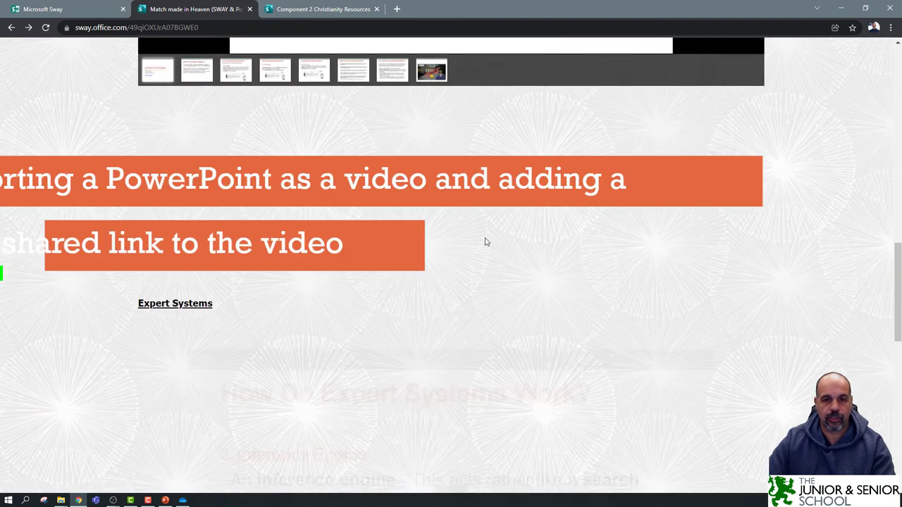
scroll(420, 254, "down", 3)
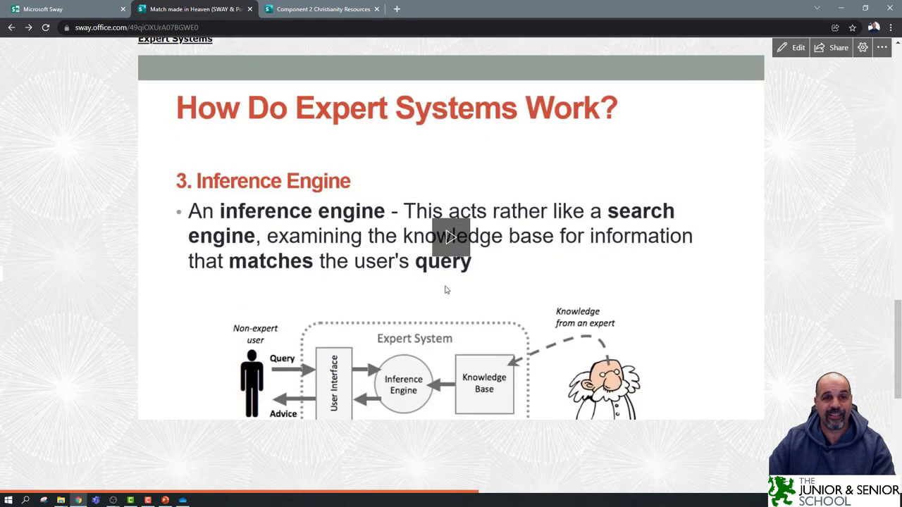
- Play the embedded Expert Systems video inline, scrolling along as it reaches 0:33 of 0:40
left_click(449, 237)
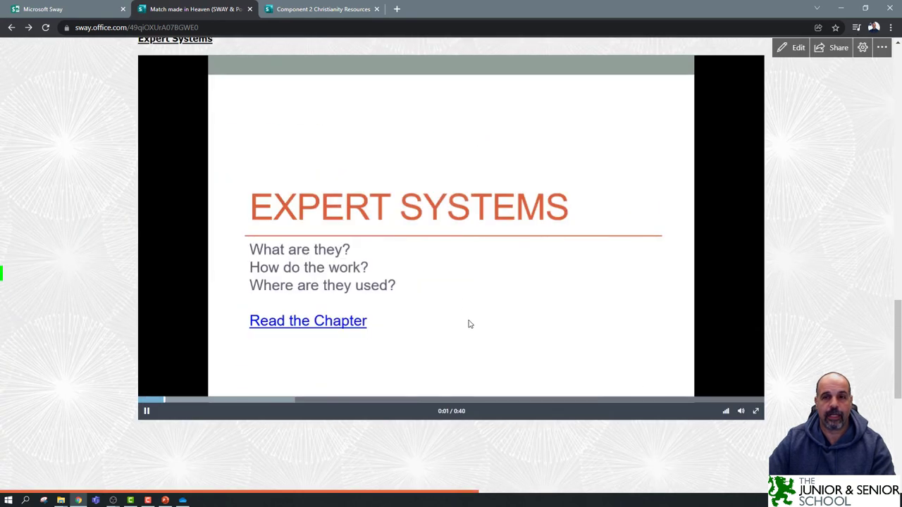
scroll(786, 196, "up", 3)
scroll(788, 197, "down", 2)
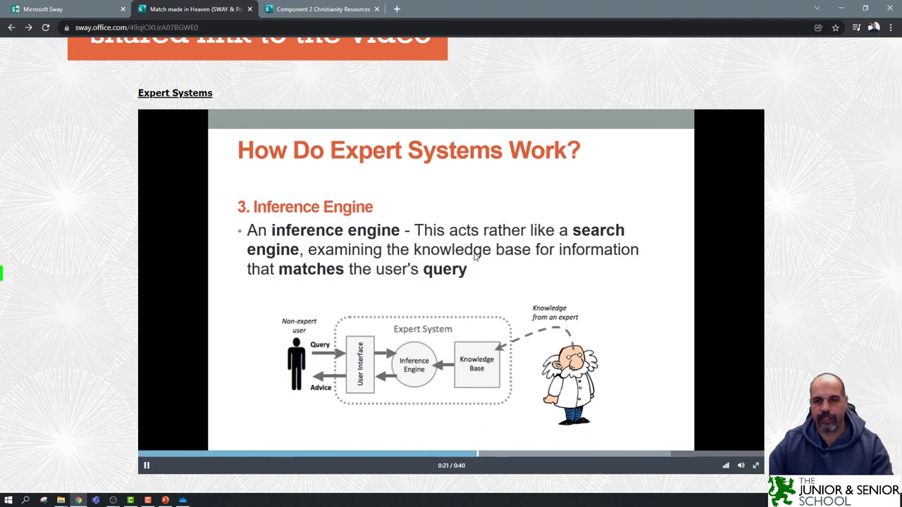
scroll(785, 249, "down", 1)
scroll(785, 250, "down", 5)
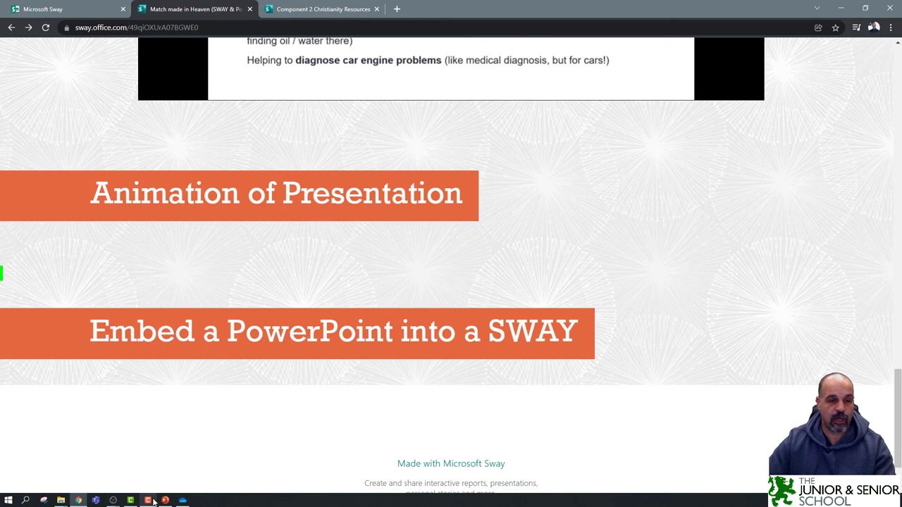
scroll(469, 212, "up", 3)
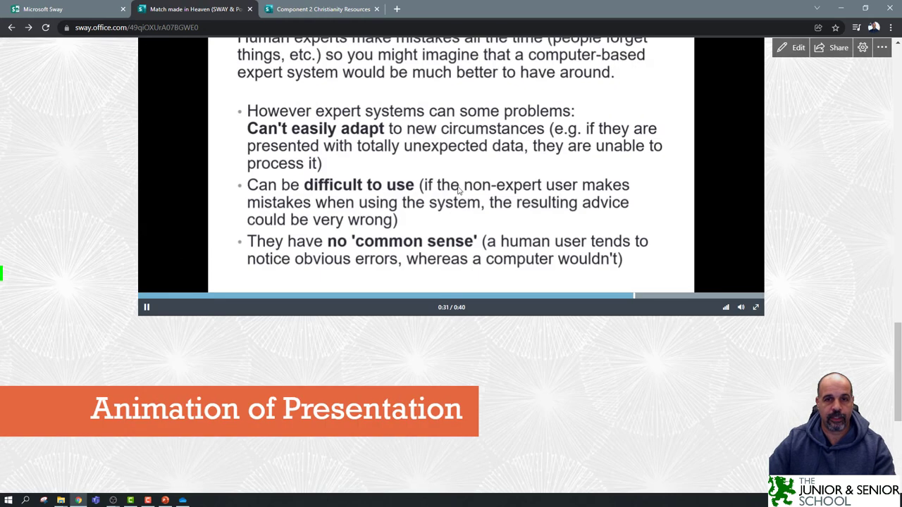
- In PowerPoint, start an animated GIF export of the Expert Systems slides 1 to 8
left_click(841, 8)
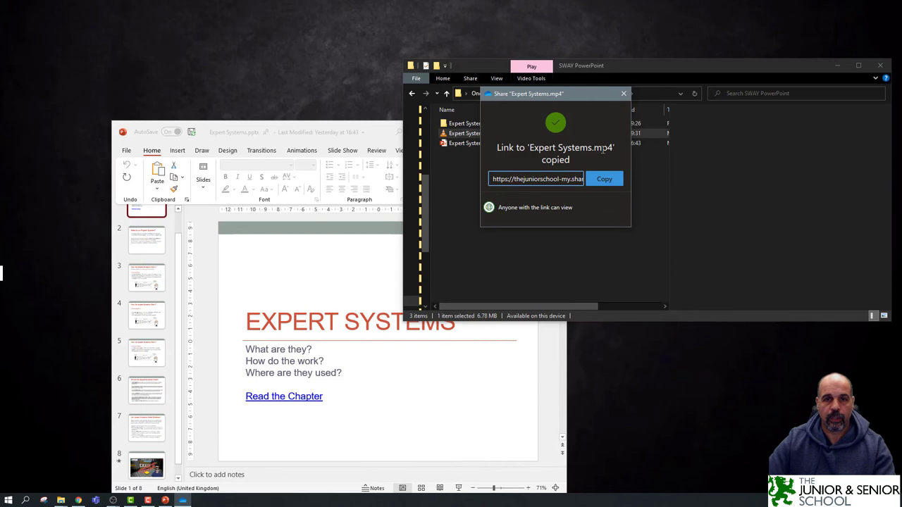
left_click(381, 131)
left_click(123, 150)
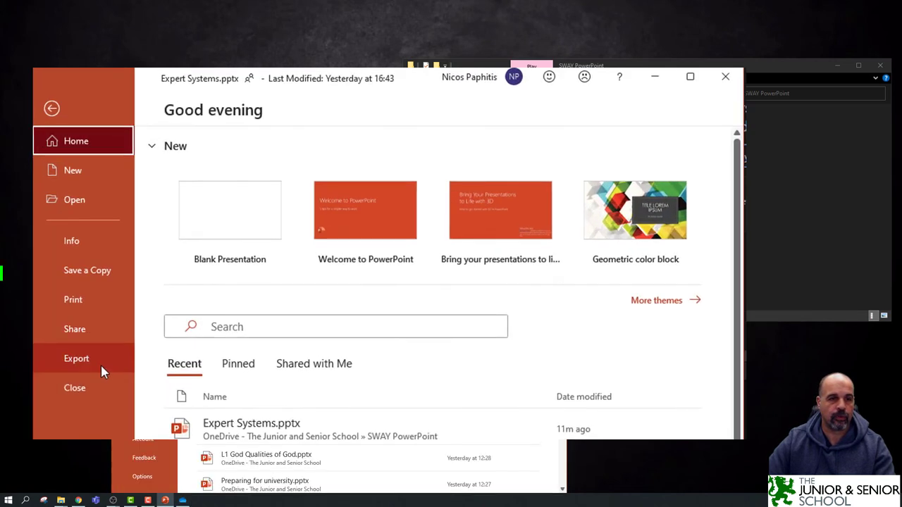
left_click(101, 361)
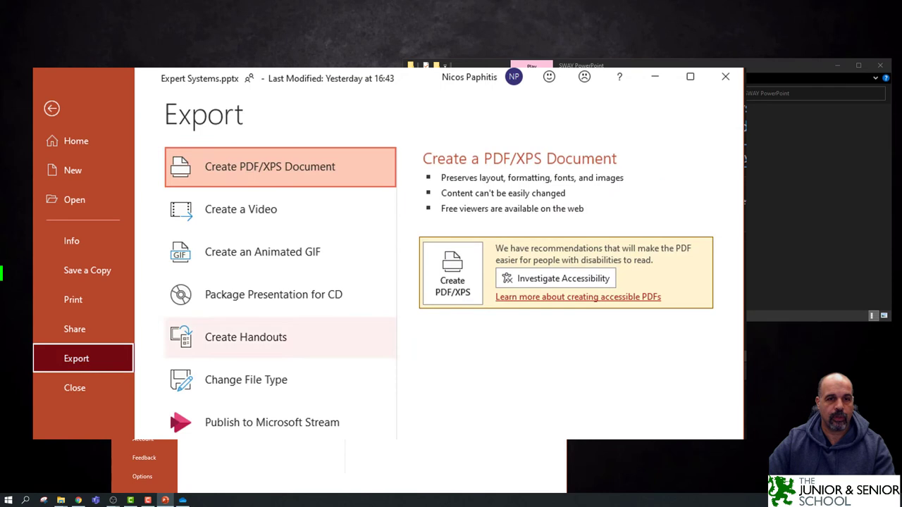
left_click(308, 260)
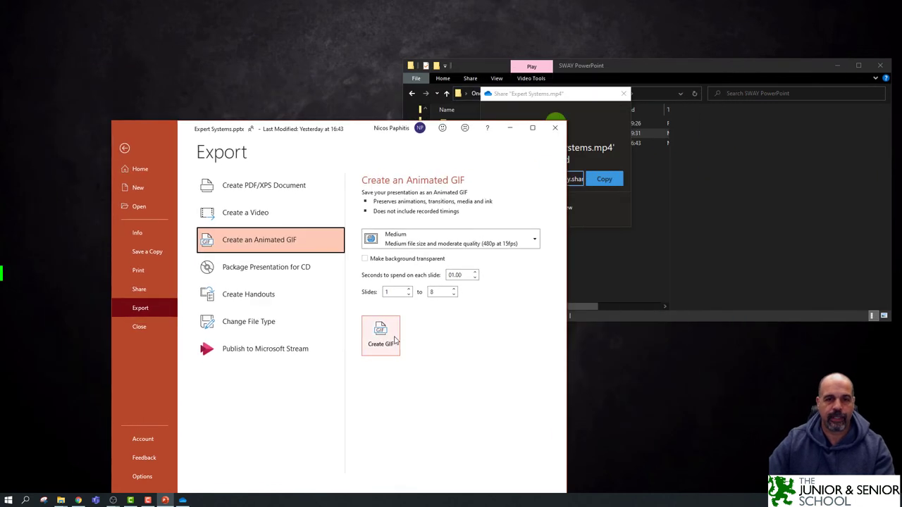
left_click(379, 333)
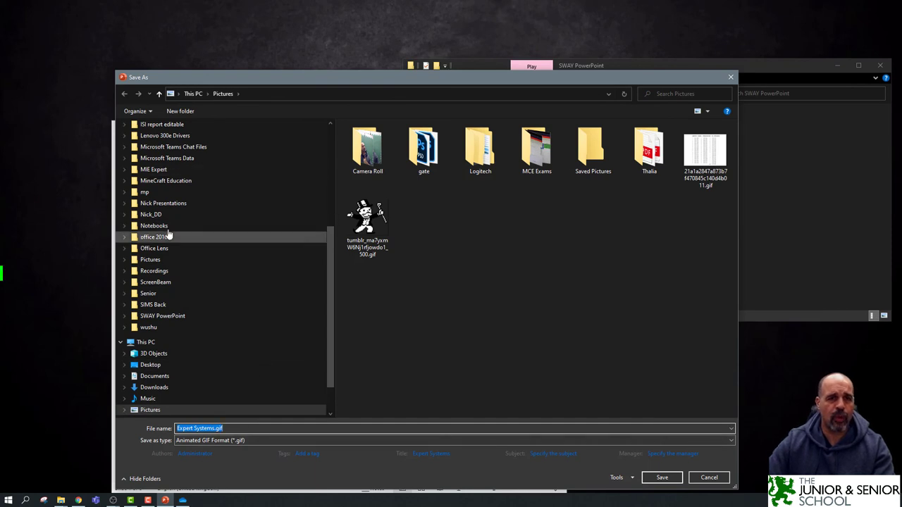
- Save Expert Systems.gif in the SWAY PowerPoint folder, continue past the media warning, and preview it
left_click(159, 294)
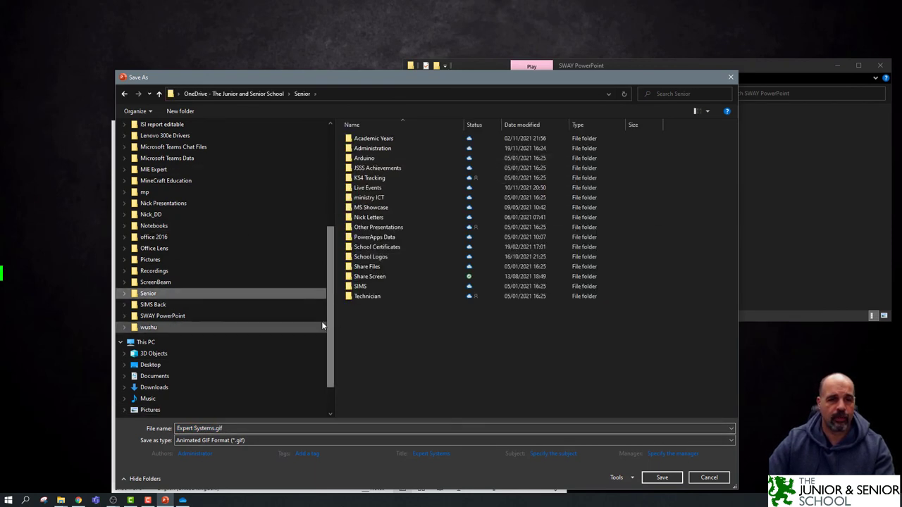
left_click(213, 316)
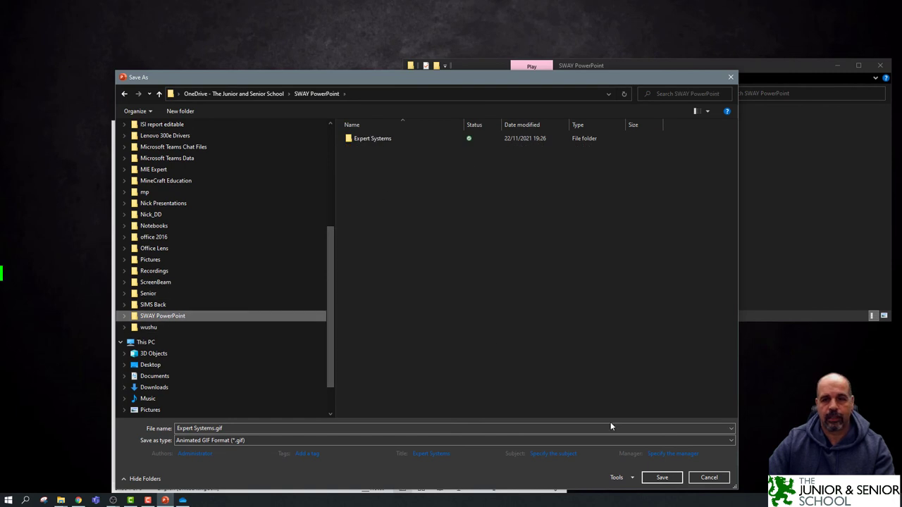
left_click(662, 477)
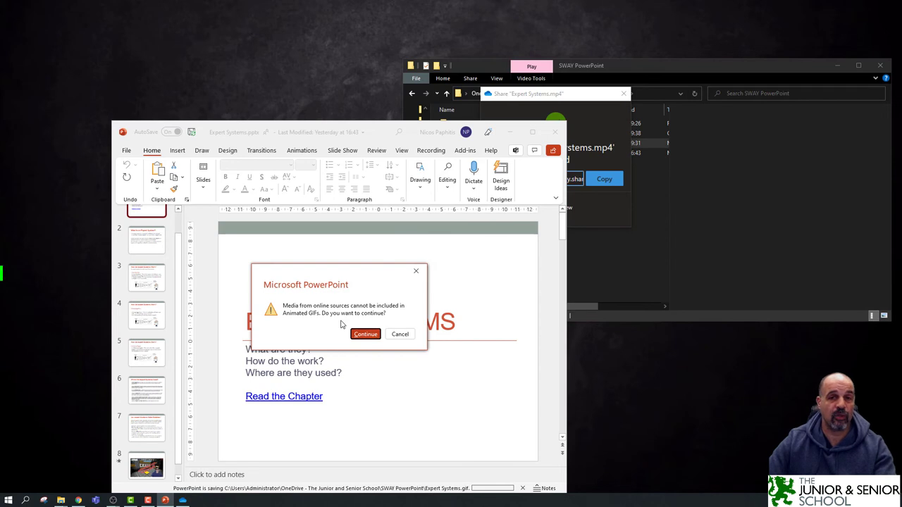
left_click(364, 335)
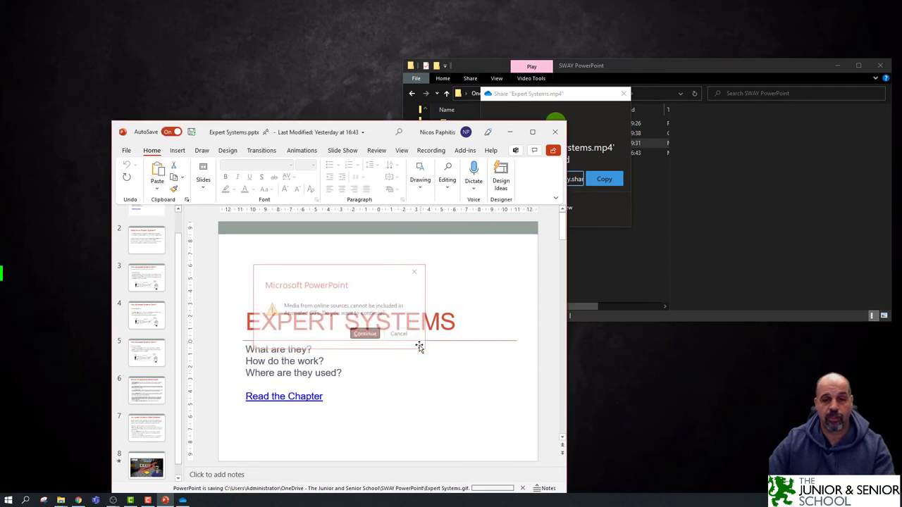
left_click(624, 93)
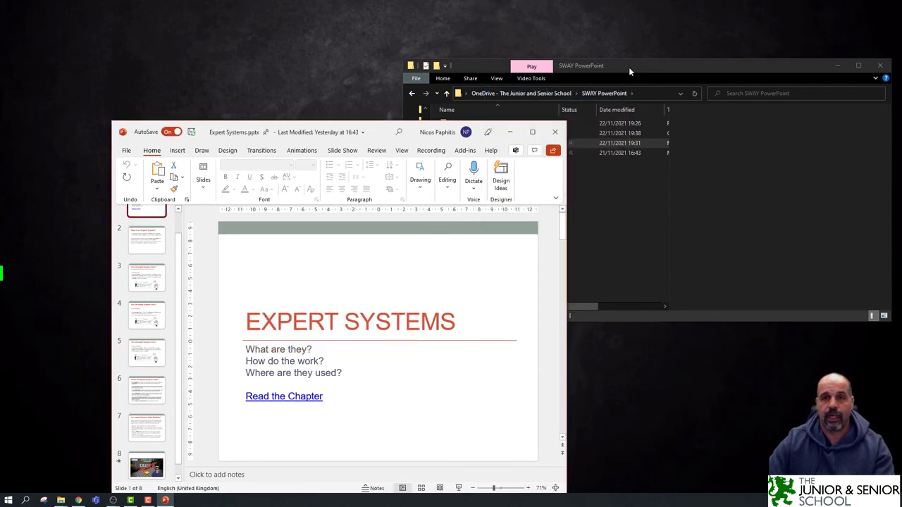
left_click(637, 65)
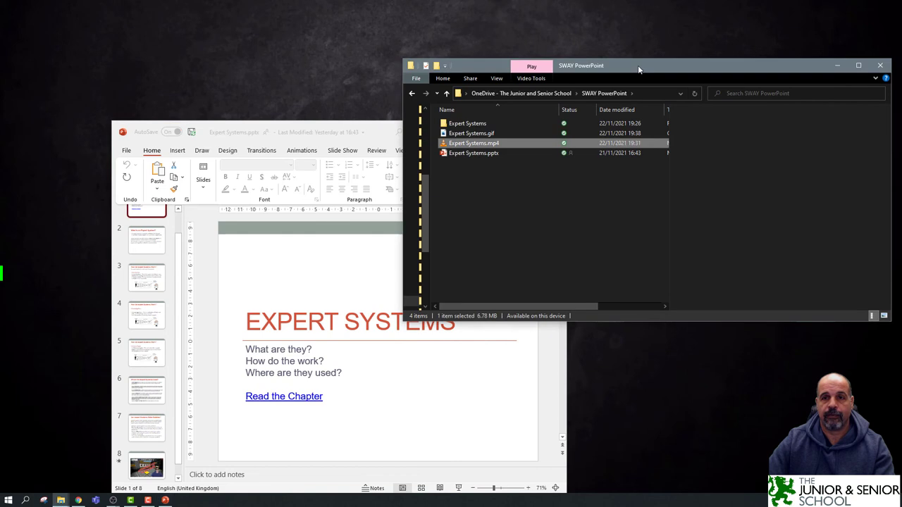
left_click(496, 133)
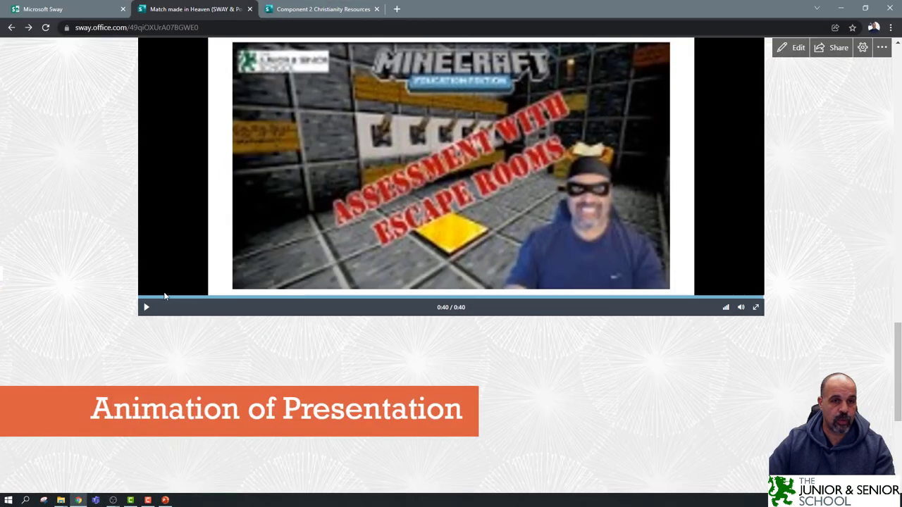
- In edit mode, upload Expert Systems.gif as a media card below the Animation of Presentation heading
scroll(695, 163, "up", 1)
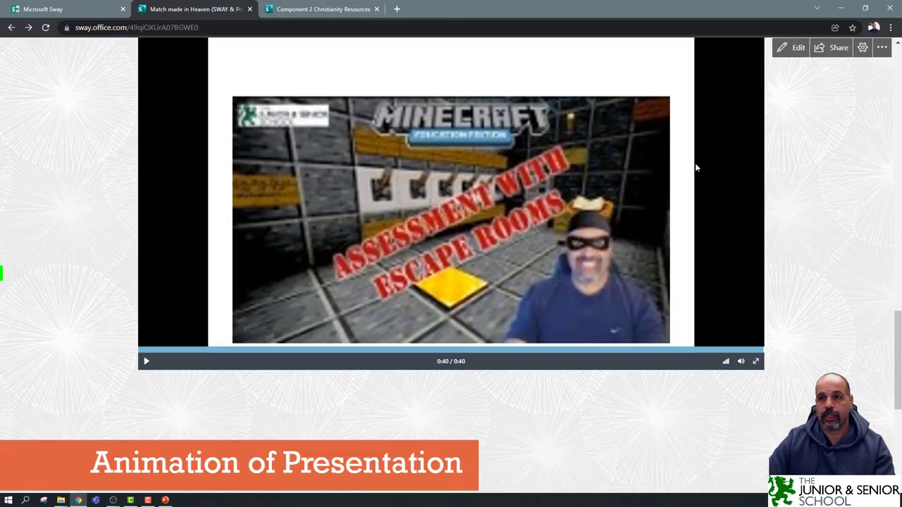
left_click(793, 47)
scroll(381, 239, "down", 3)
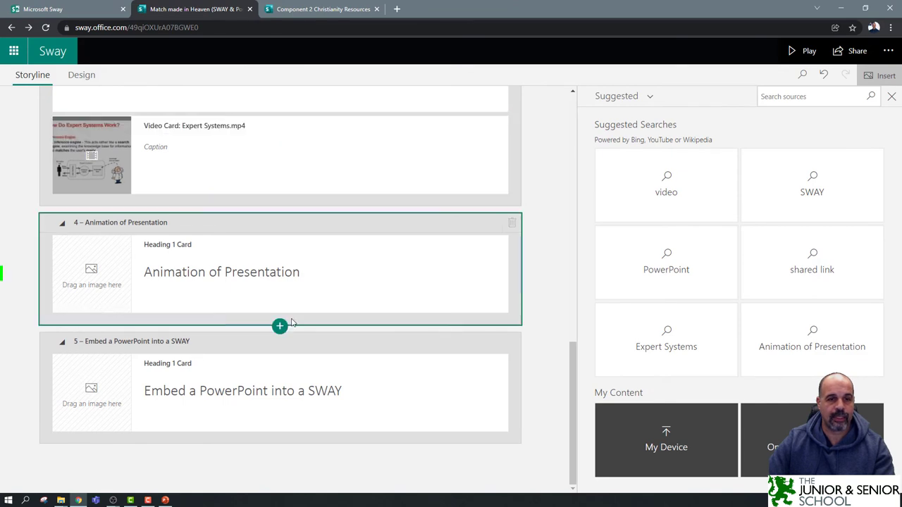
left_click(280, 326)
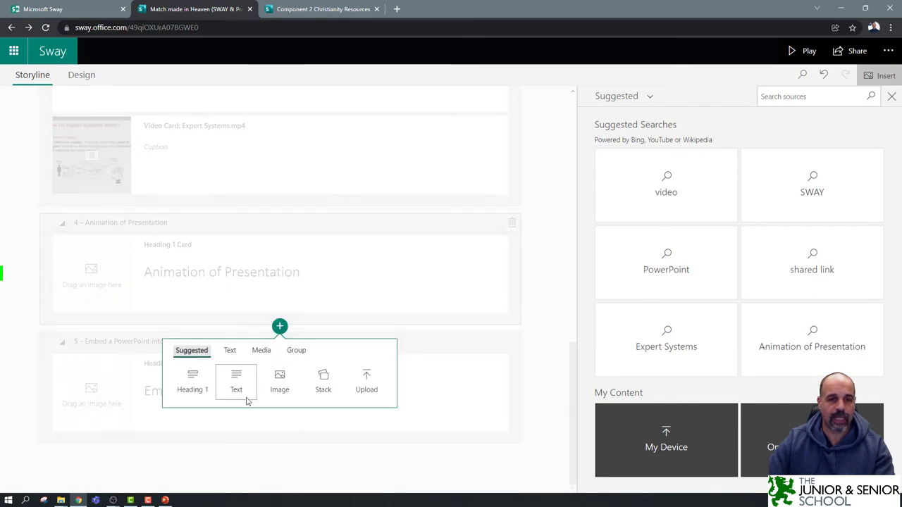
left_click(269, 355)
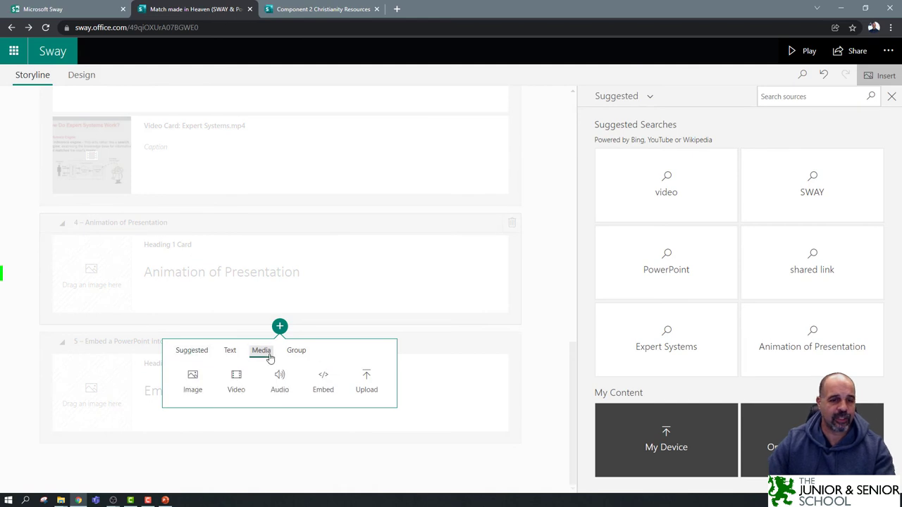
left_click(367, 383)
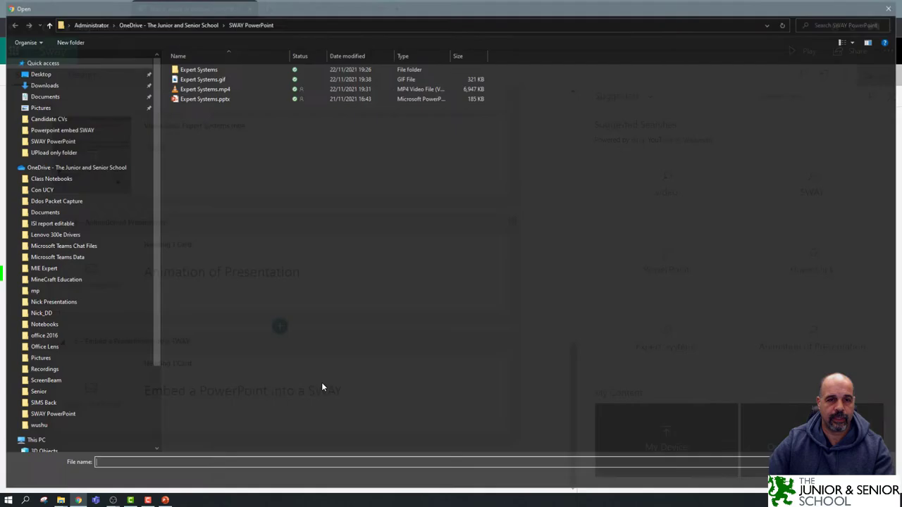
double_click(221, 81)
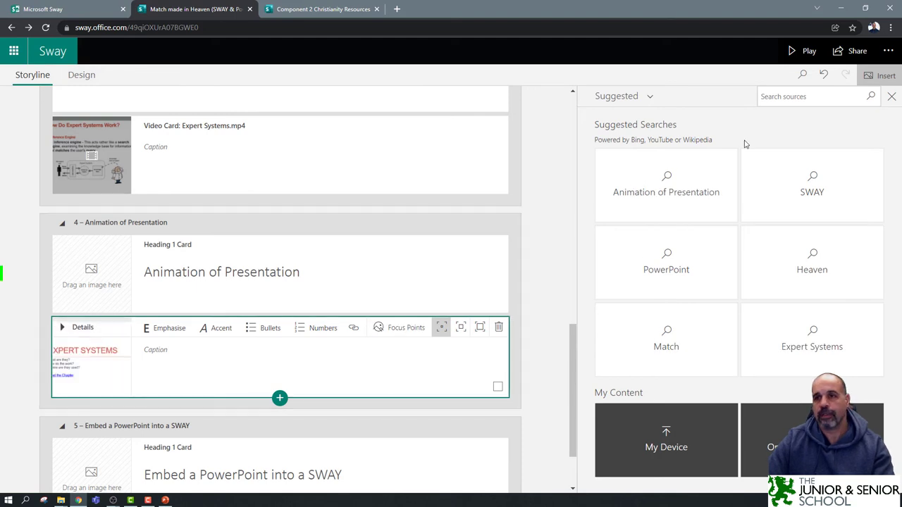
- Play the Sway and scroll down to the Expert Systems animated GIF
left_click(804, 50)
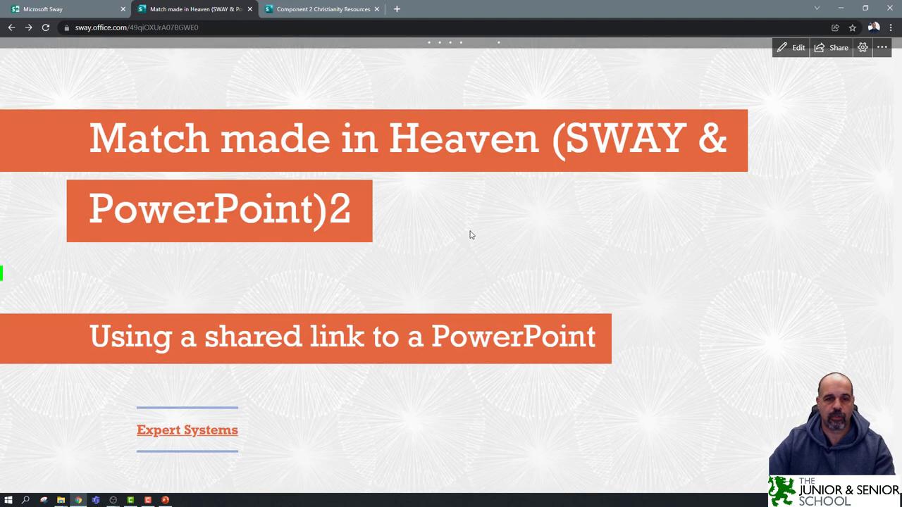
scroll(469, 246, "down", 15)
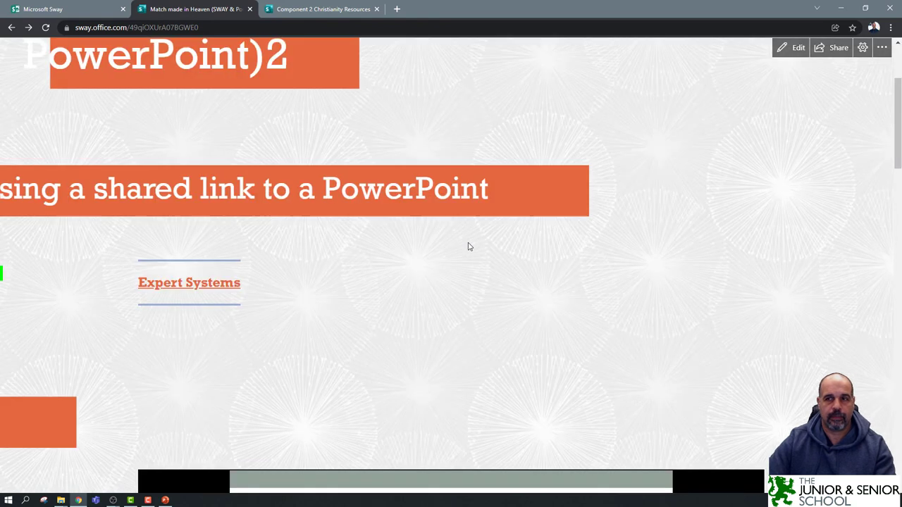
scroll(469, 247, "down", 2)
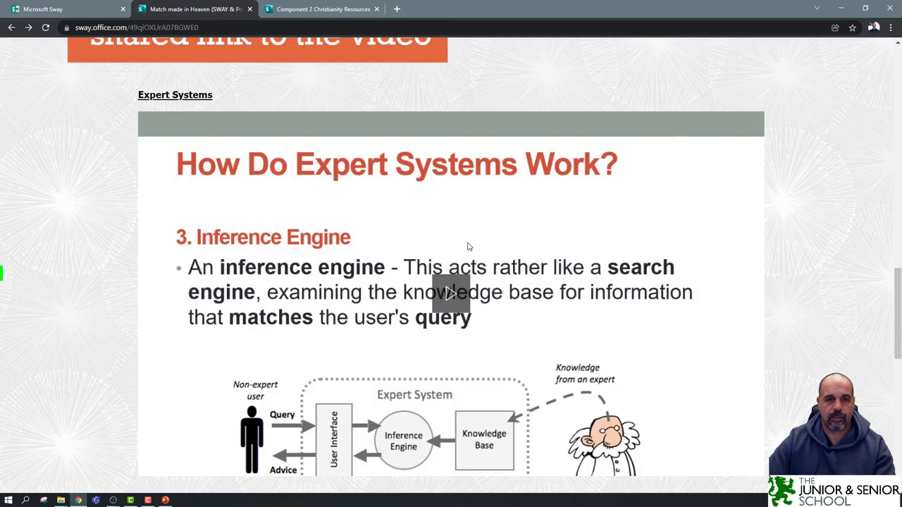
scroll(421, 268, "down", 5)
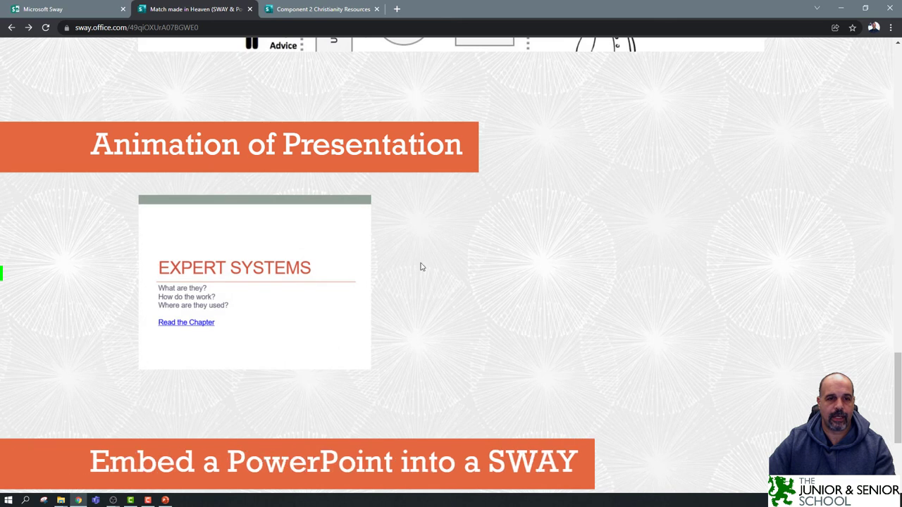
scroll(419, 263, "down", 1)
- Click through the Expert Systems GIF repeatedly as it cycles through its slides
left_click(274, 264)
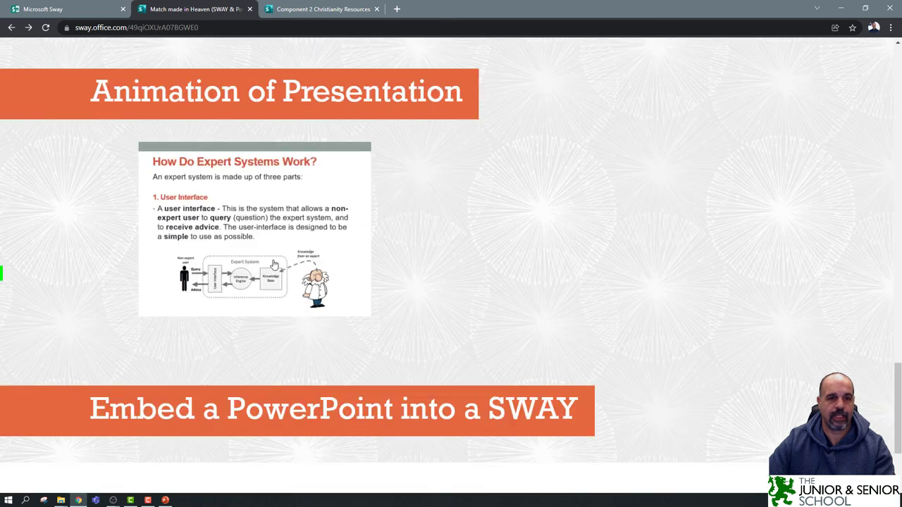
left_click(273, 265)
left_click(273, 264)
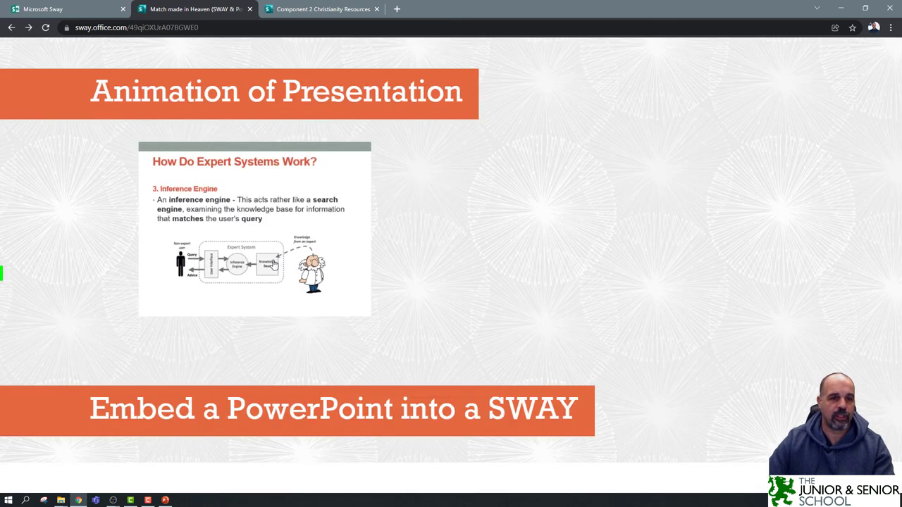
left_click(274, 264)
left_click(273, 264)
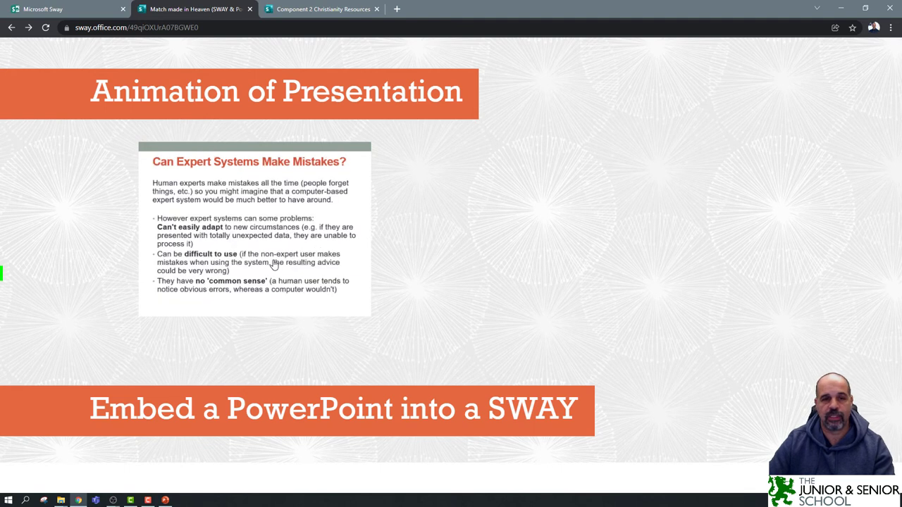
left_click(273, 264)
left_click(274, 265)
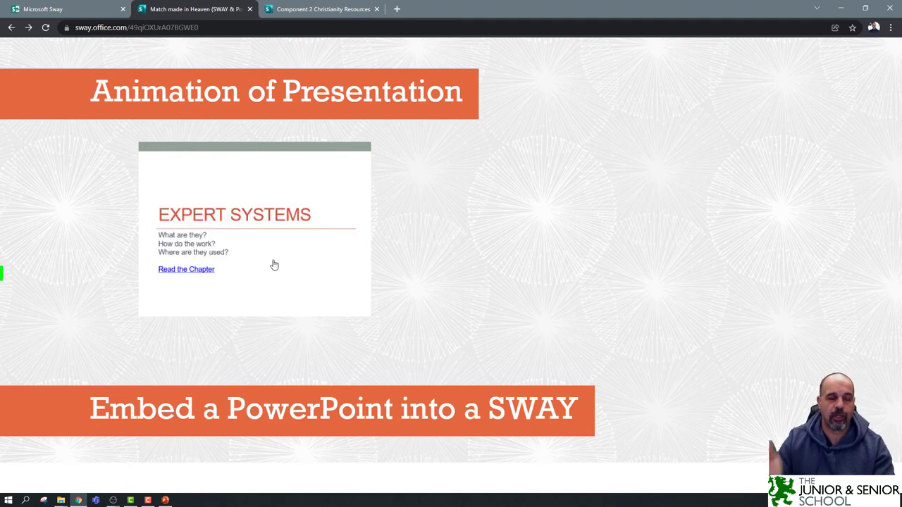
left_click(274, 265)
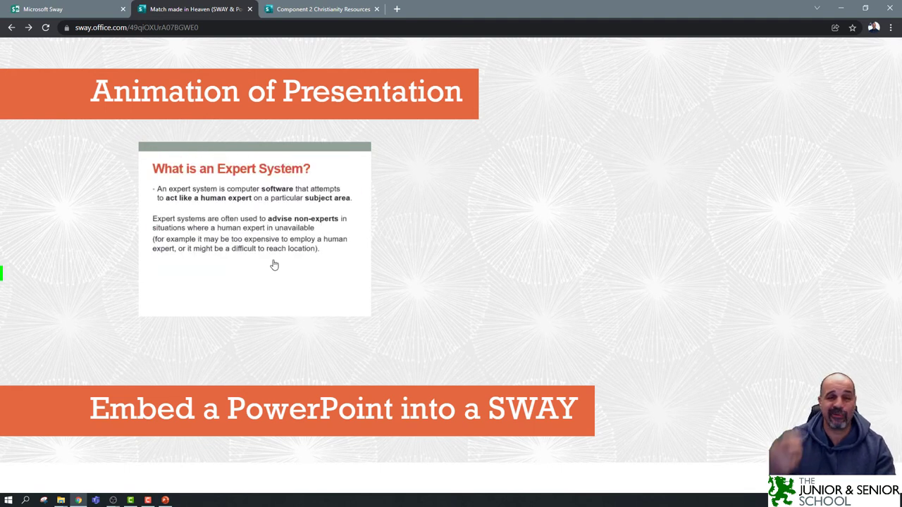
left_click(274, 265)
left_click(274, 265)
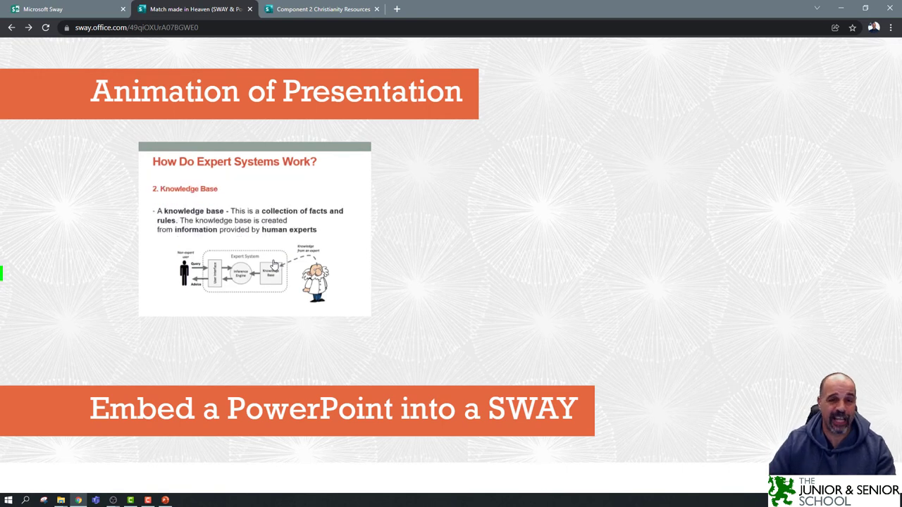
left_click(274, 265)
left_click(274, 265)
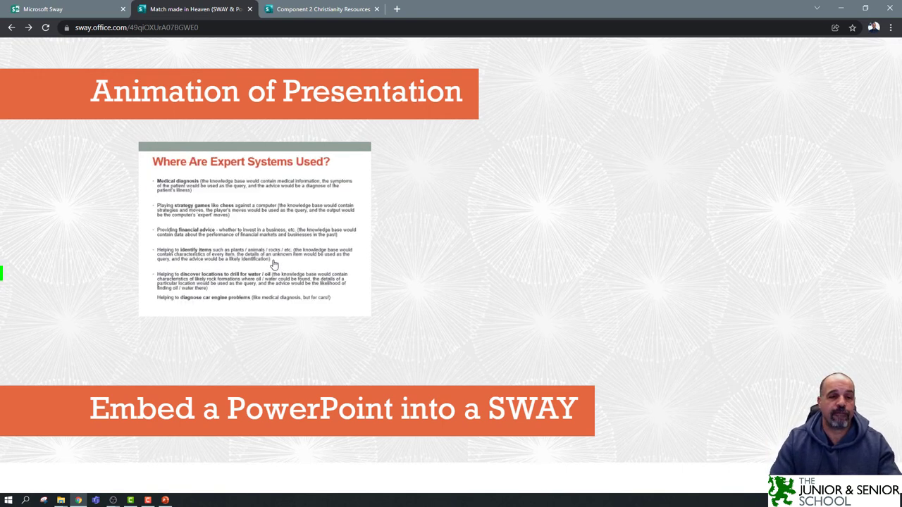
left_click(274, 265)
left_click(274, 265)
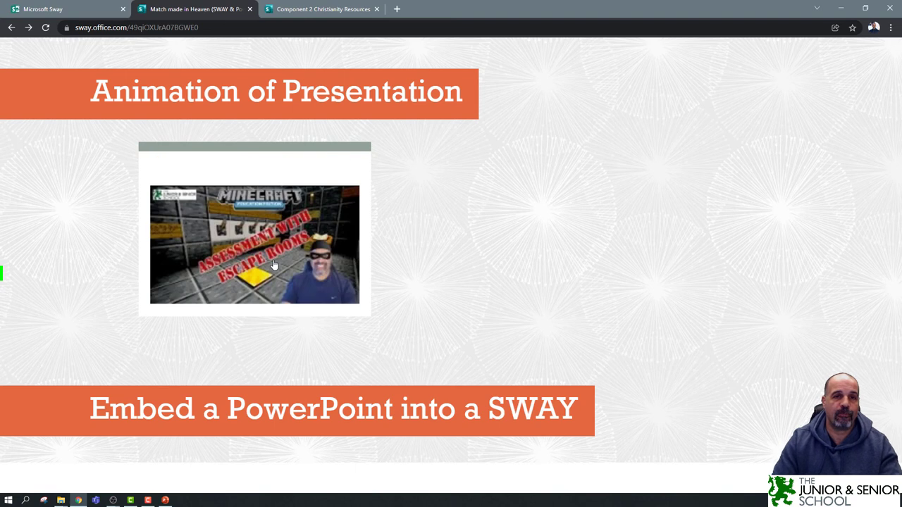
left_click(274, 265)
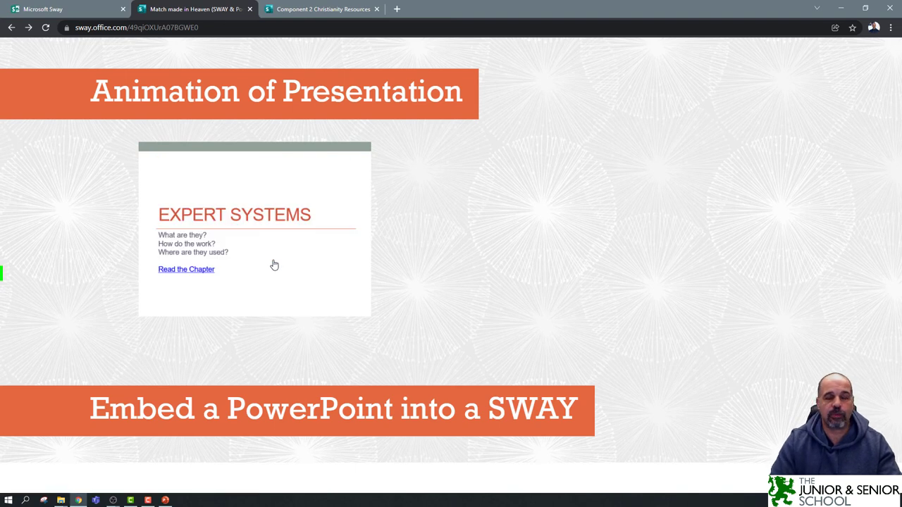
left_click(274, 265)
left_click(275, 265)
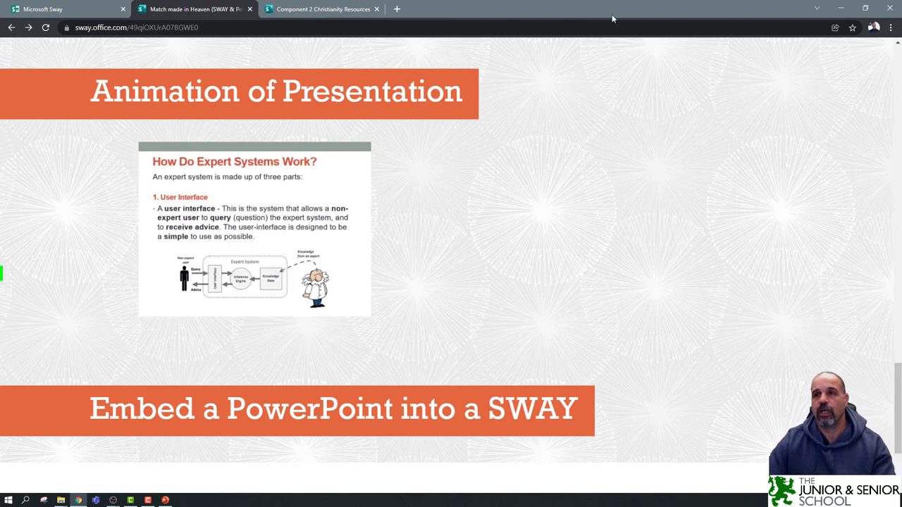
- Minimize Chrome, maximize then close the Expert Systems PowerPoint deck, and restore the Sway browser
left_click(841, 7)
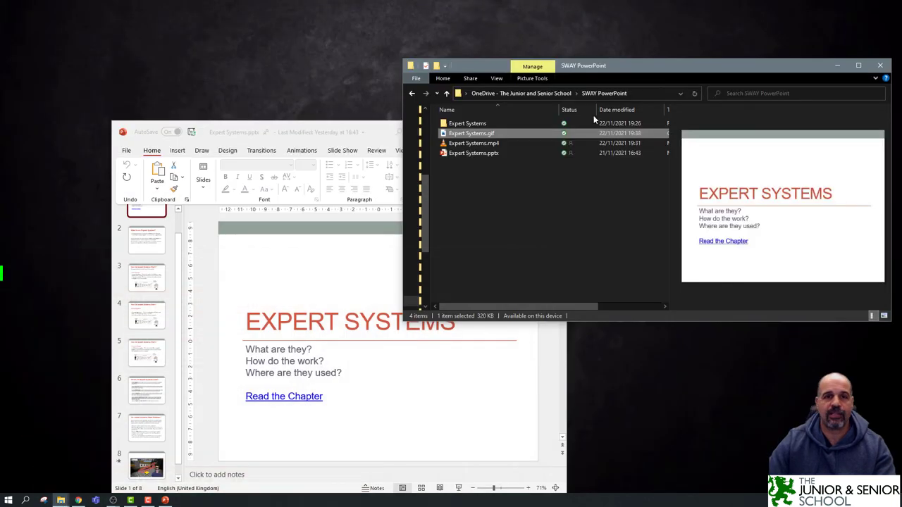
left_click_drag(376, 134, 336, 105)
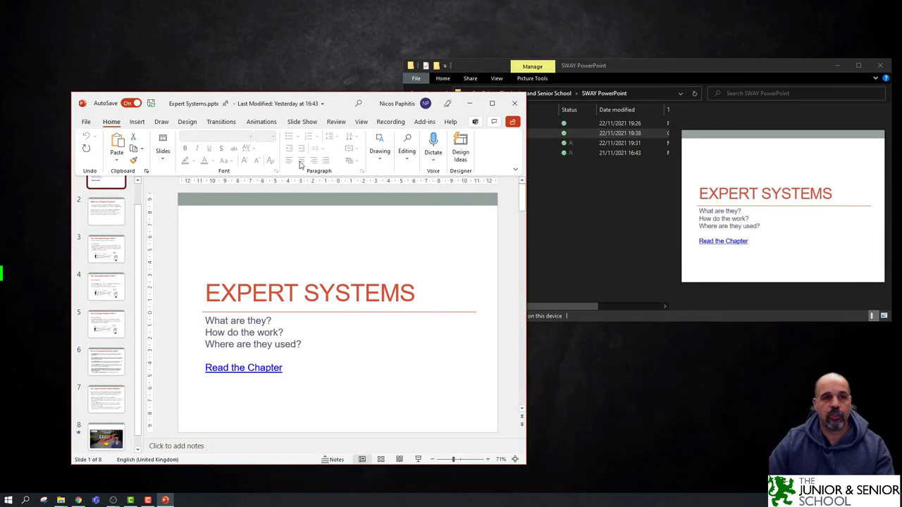
left_click(492, 104)
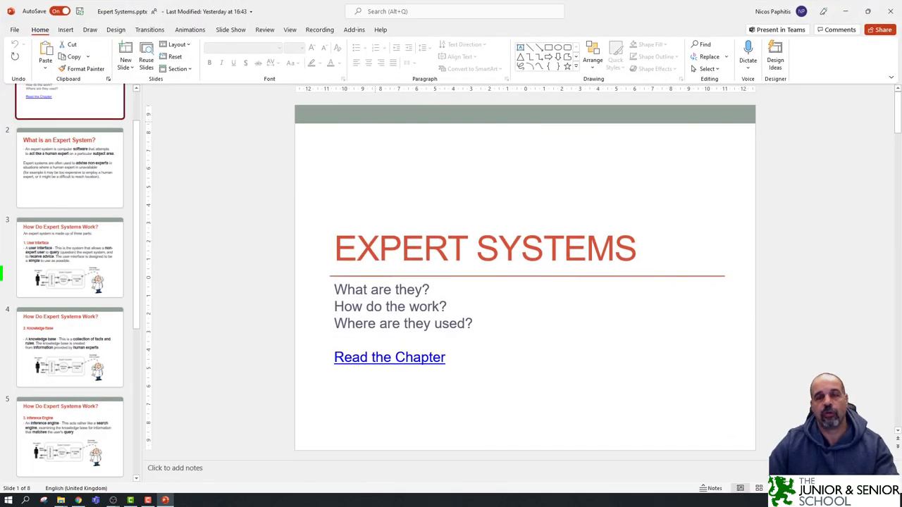
left_click(890, 12)
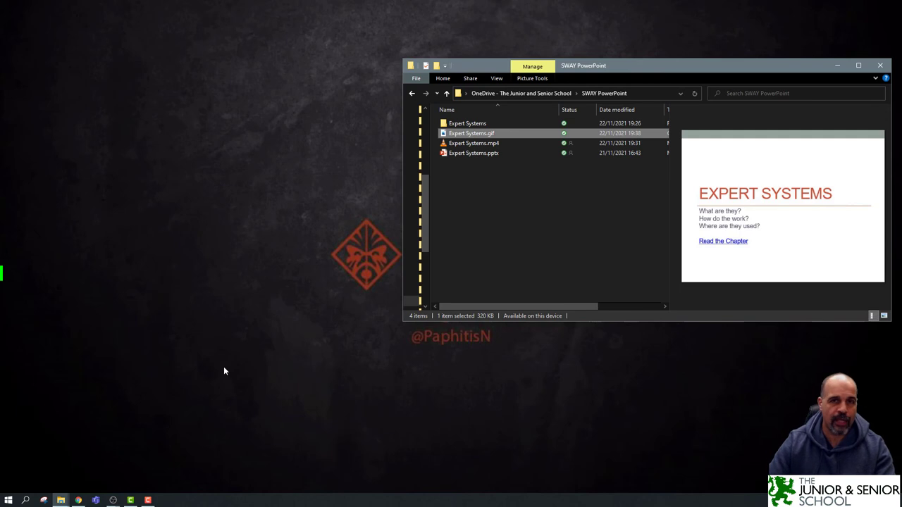
left_click(78, 501)
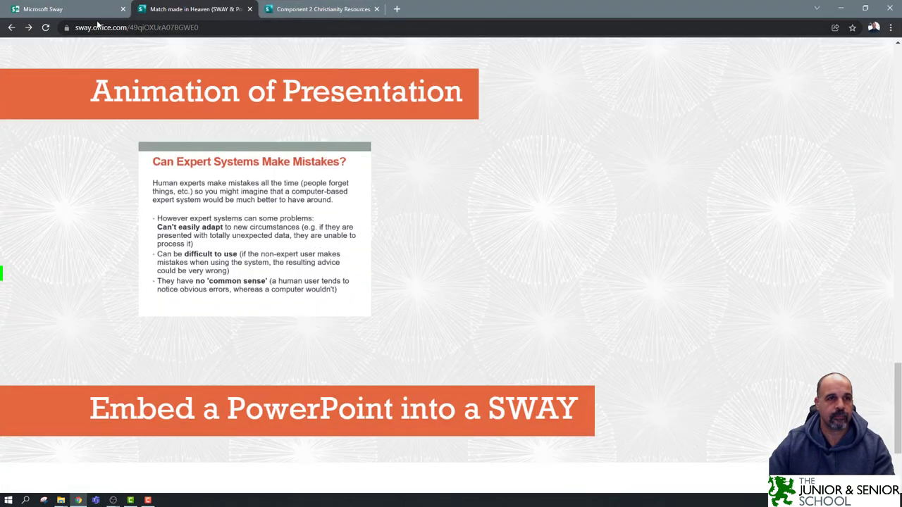
- From the Sway tab, go to OneDrive's SWAY PowerPoint folder and open Expert Systems.pptx online
left_click(71, 9)
left_click(12, 227)
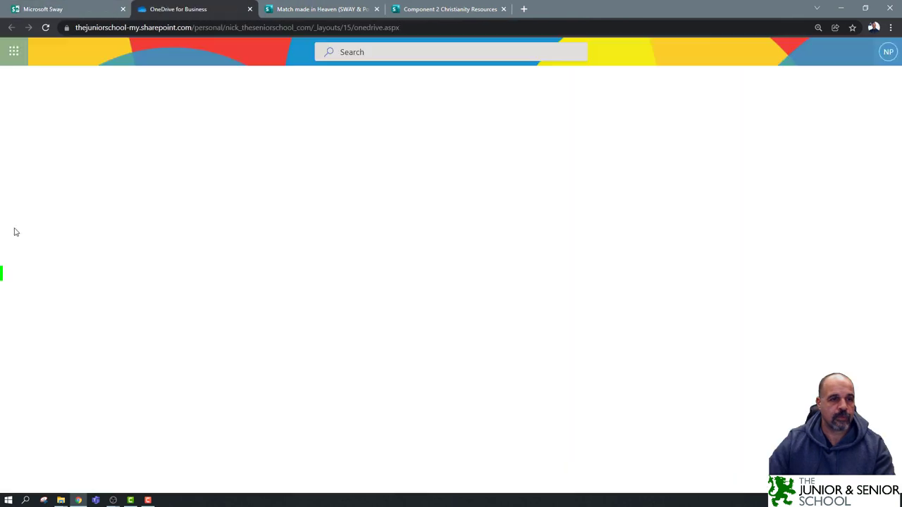
scroll(313, 330, "down", 5)
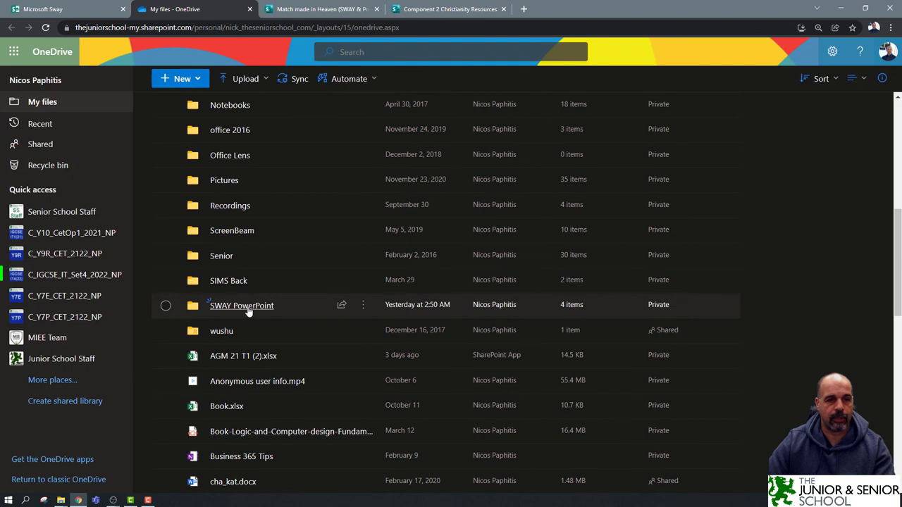
left_click(247, 308)
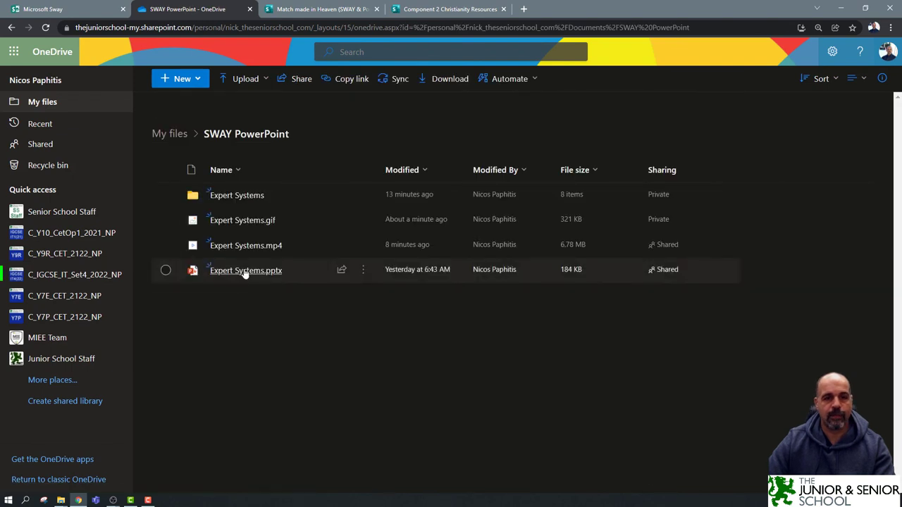
left_click(244, 272)
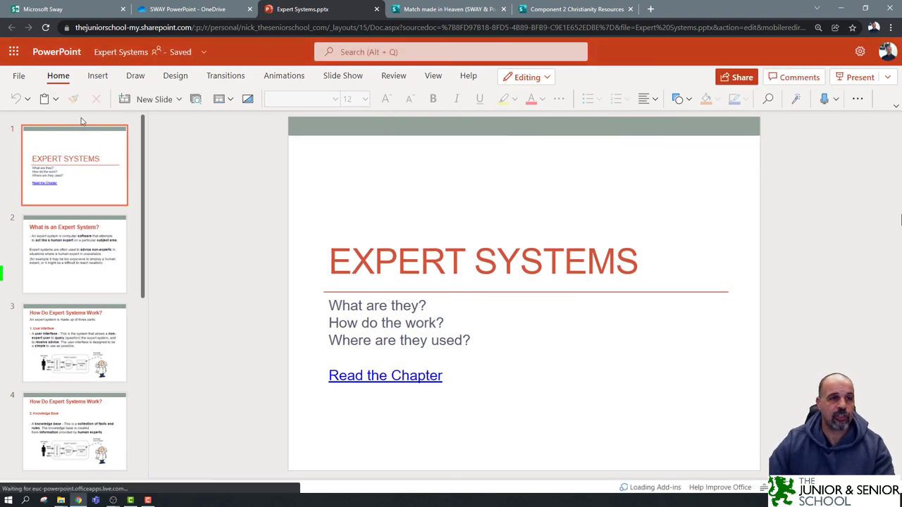
- Generate the presentation's embed code at 350 x 286 size through File > Share > Embed
left_click(18, 76)
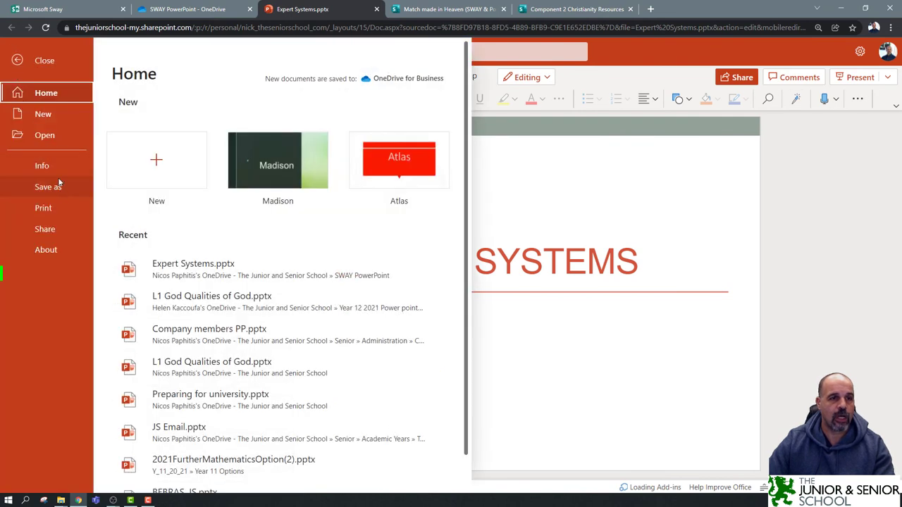
left_click(50, 230)
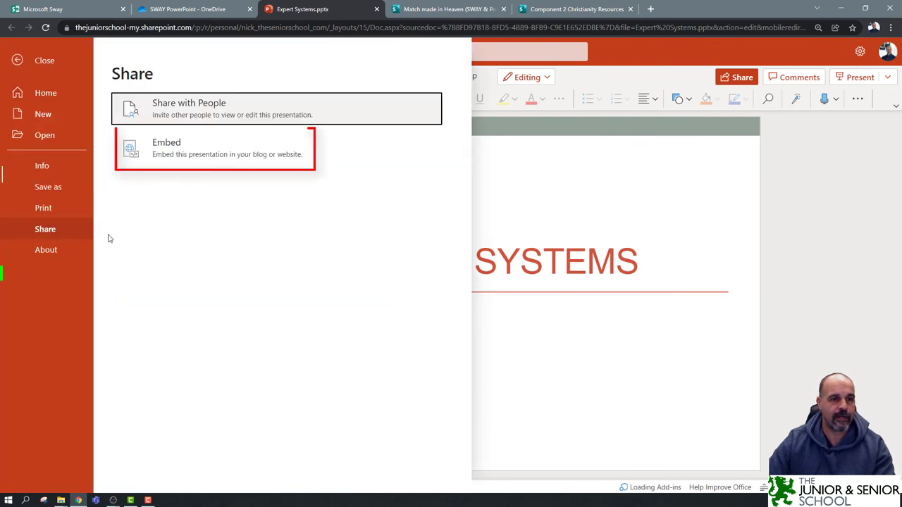
left_click(217, 149)
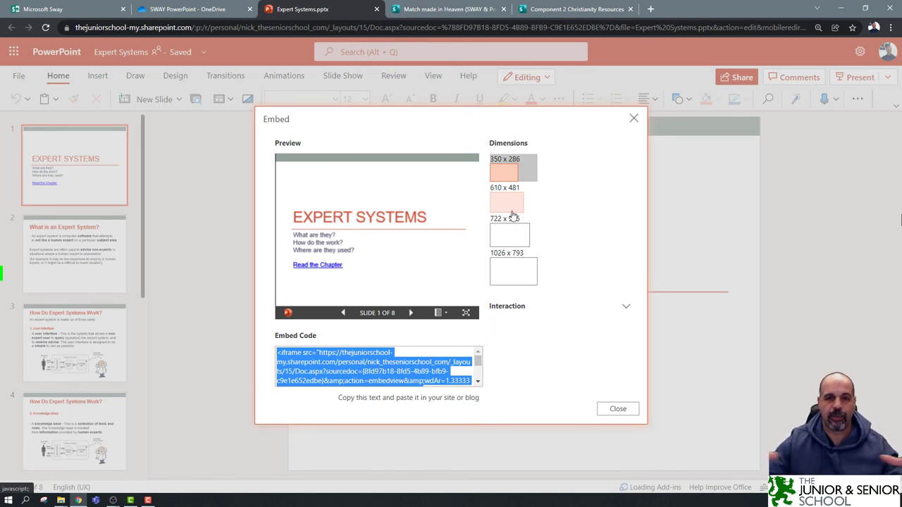
left_click(516, 170)
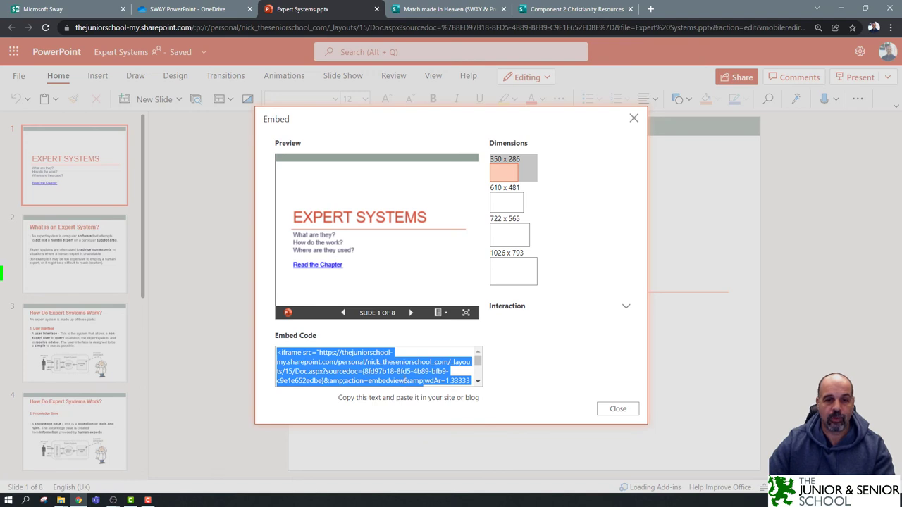
- Select and copy the iframe code, close the embed window, and return to Match made in Heaven
left_click(452, 375)
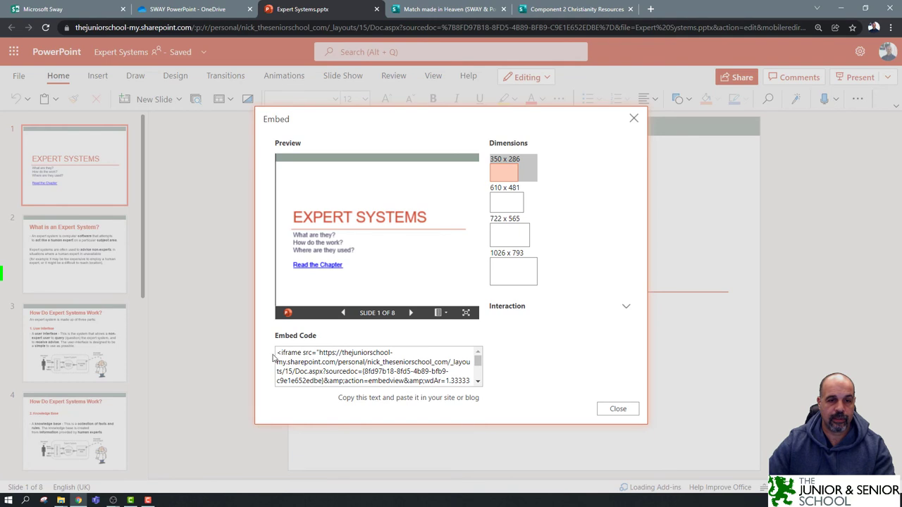
left_click_drag(279, 355, 532, 407)
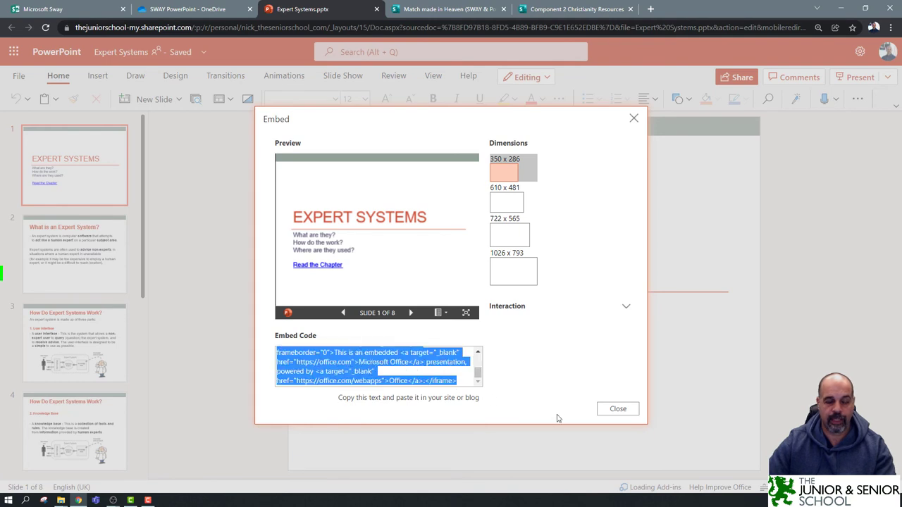
left_click(618, 411)
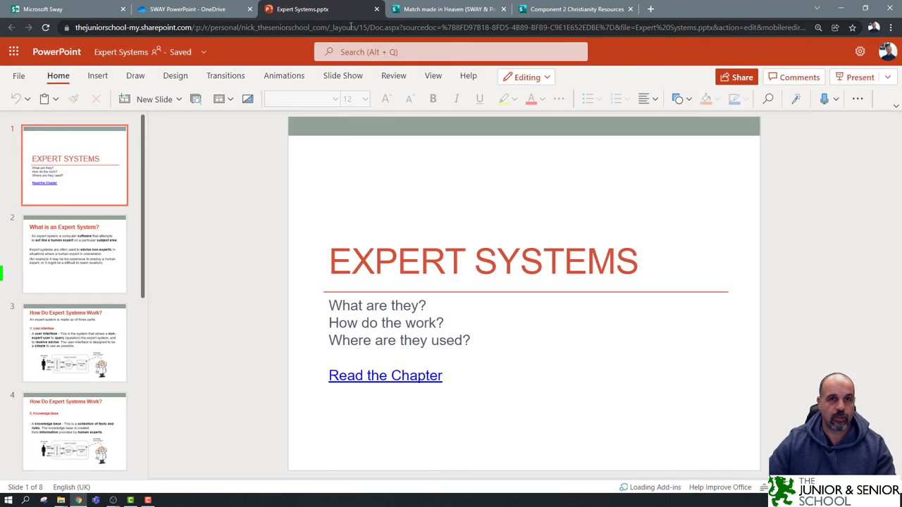
left_click(446, 8)
- In edit mode, insert a Media > Embed card below the Embed a PowerPoint into a SWAY heading
scroll(717, 186, "up", 3)
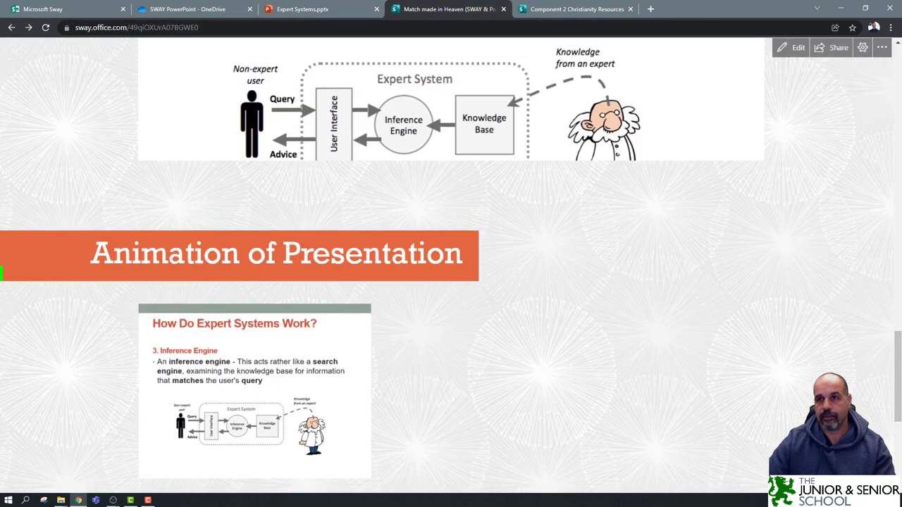
left_click(791, 47)
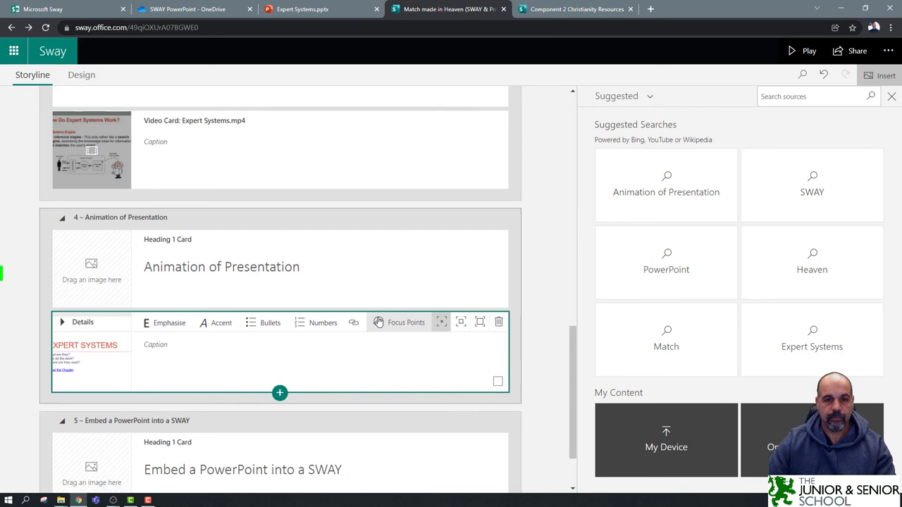
scroll(373, 322, "down", 2)
left_click(305, 427)
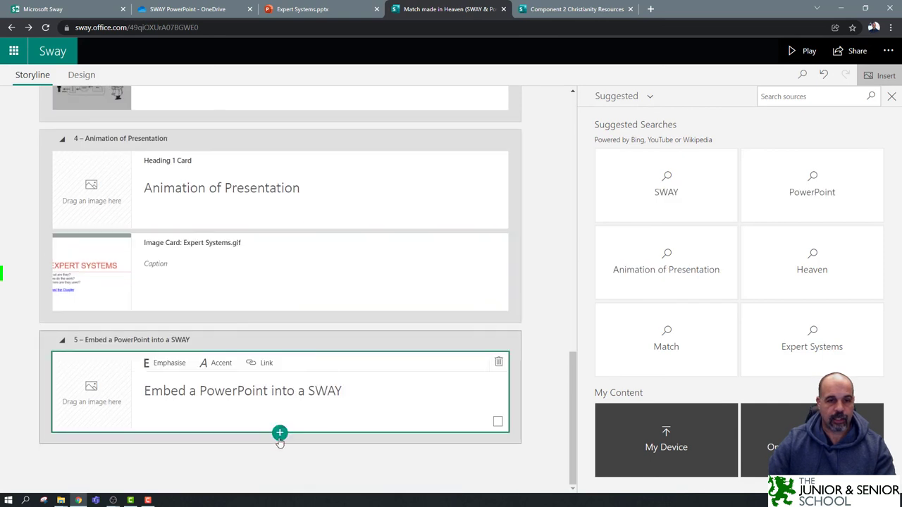
left_click(280, 433)
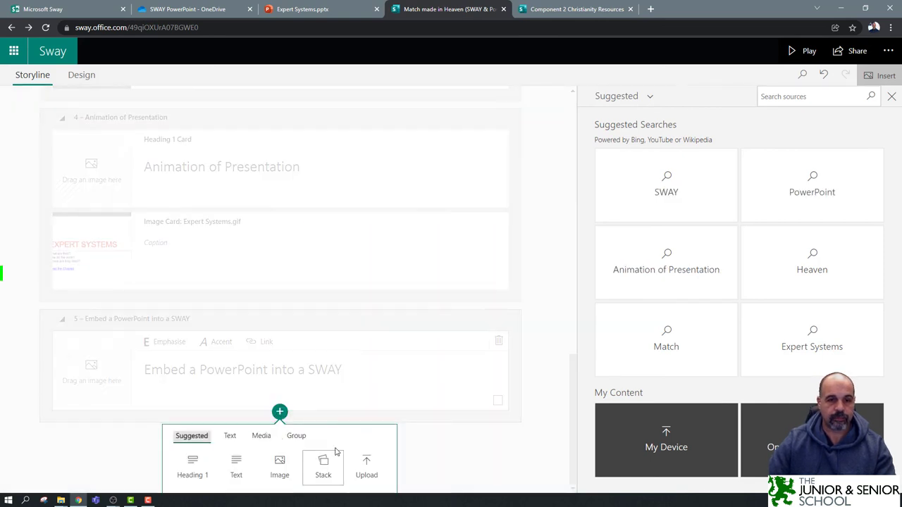
left_click(262, 439)
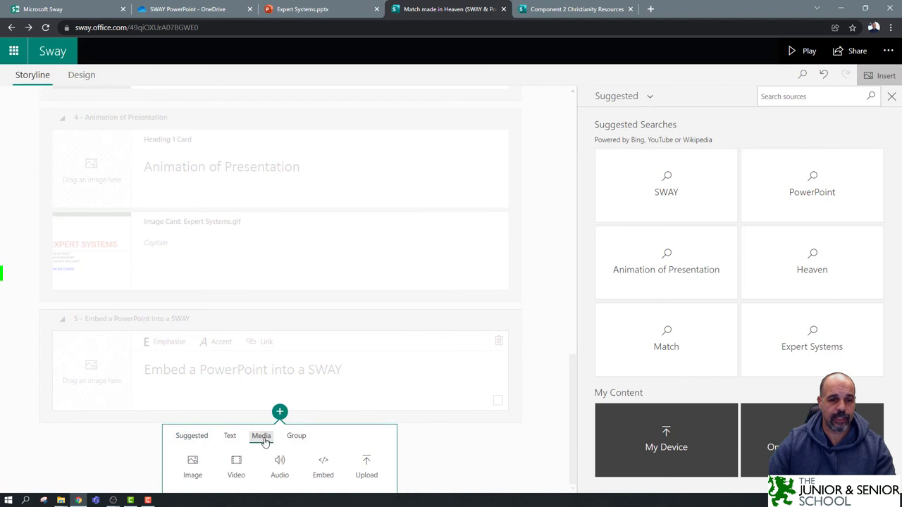
left_click(323, 466)
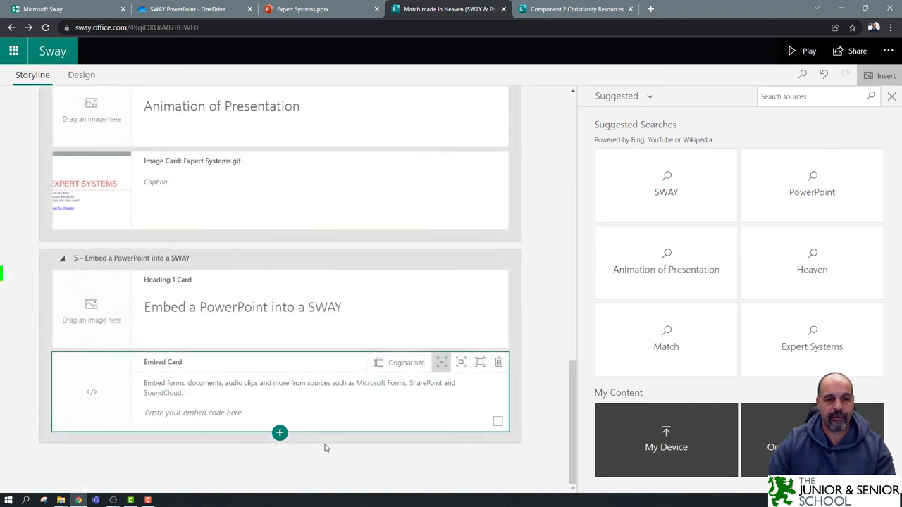
- Paste the PowerPoint iframe code into the Embed Card, change its display size, and preview
left_click(254, 412)
key("ctrl+v")
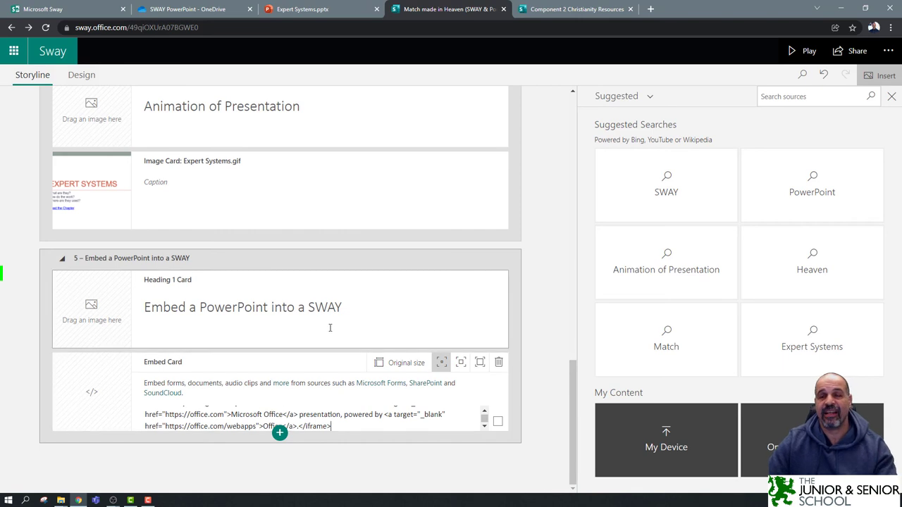
left_click(460, 362)
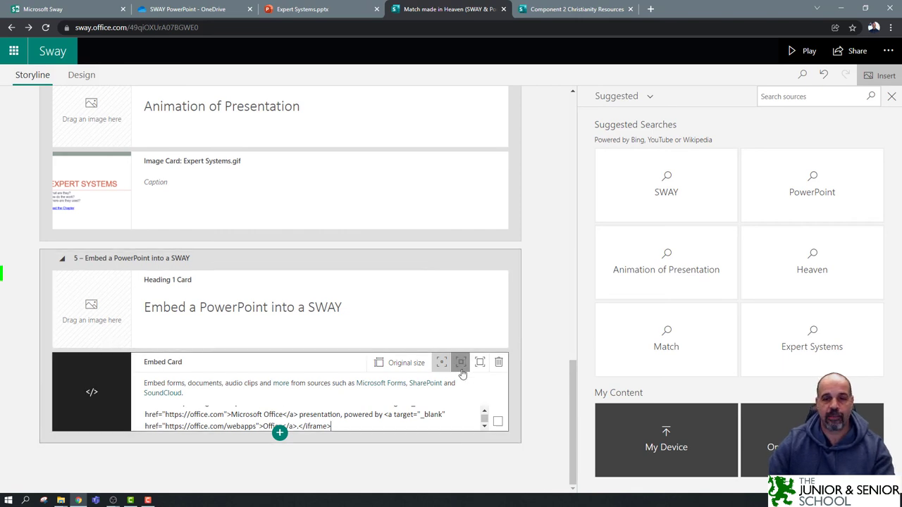
left_click(791, 53)
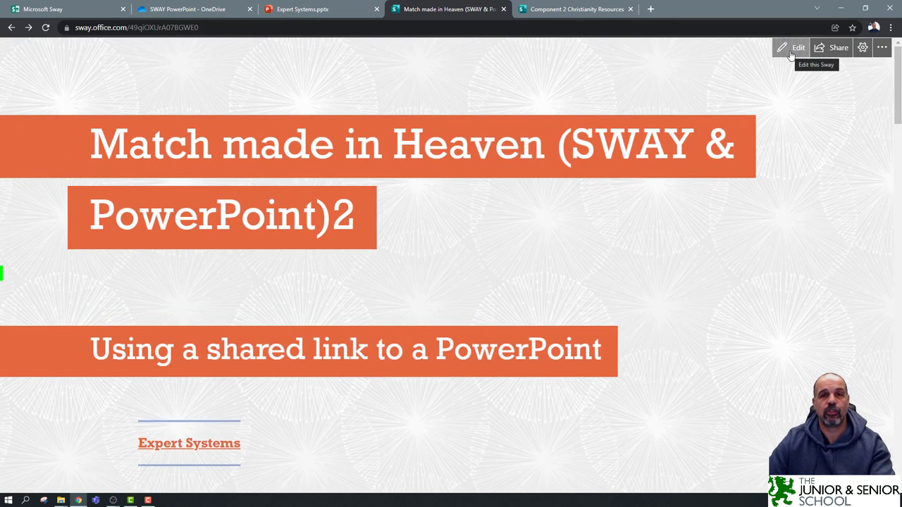
- Scroll to the embedded deck, open and close its Read the Chapter link, then advance a slide
scroll(655, 218, "down", 10)
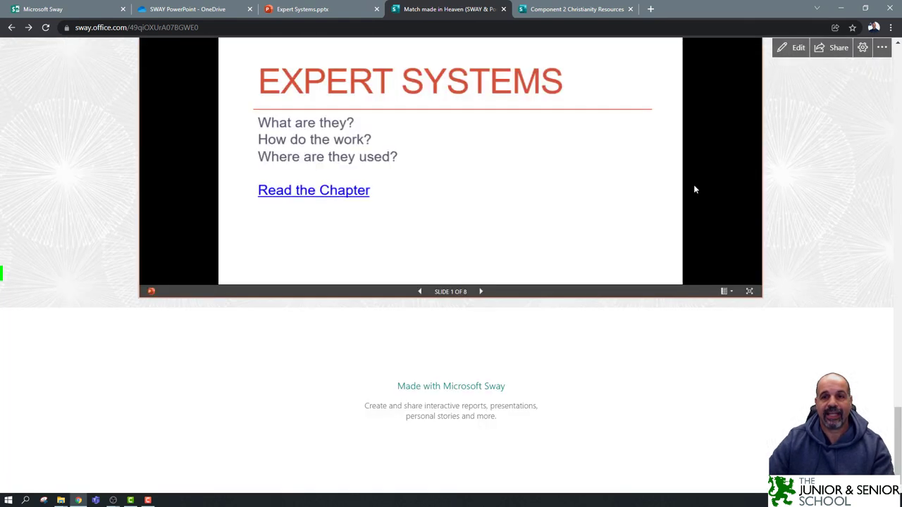
scroll(818, 195, "up", 3)
scroll(820, 195, "down", 1)
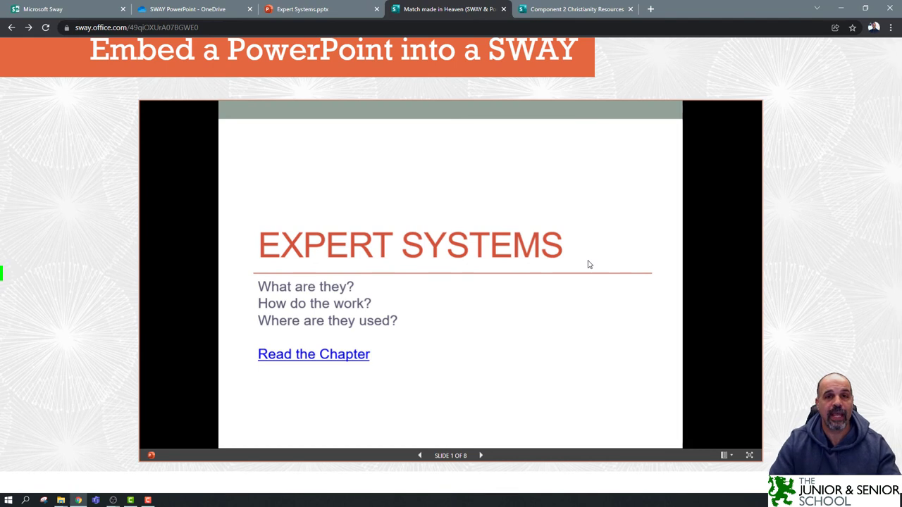
left_click(311, 356)
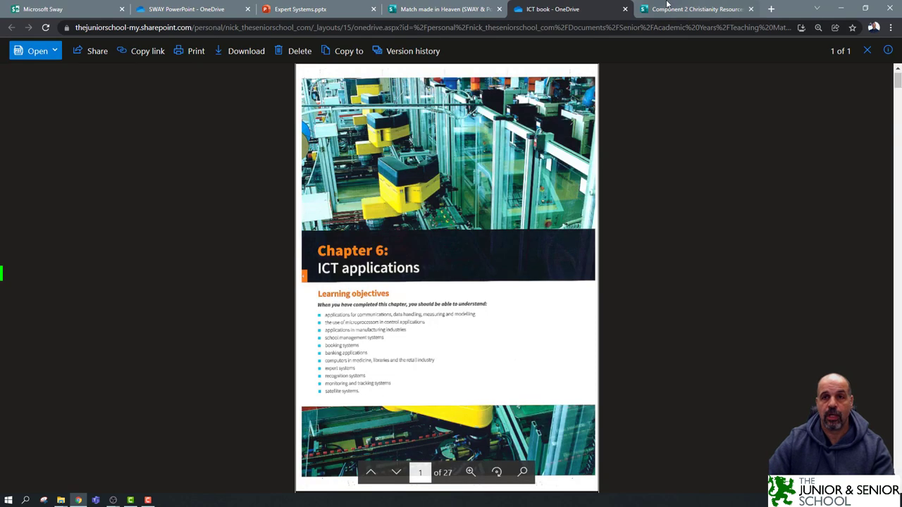
left_click(626, 9)
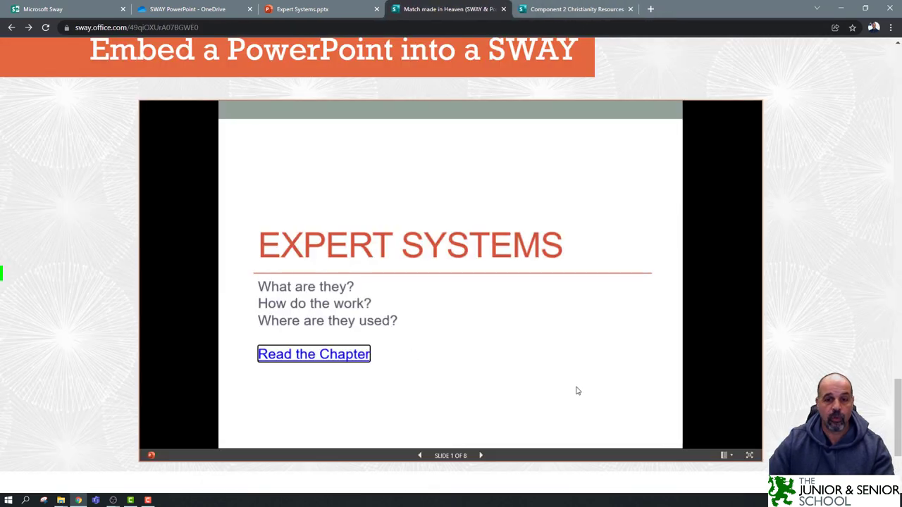
left_click(481, 456)
- Advance the embedded deck to slide 8 and start its YouTube video
left_click(480, 455)
left_click(480, 455)
left_click(480, 455)
left_click(481, 455)
left_click(481, 455)
left_click(489, 456)
left_click(481, 456)
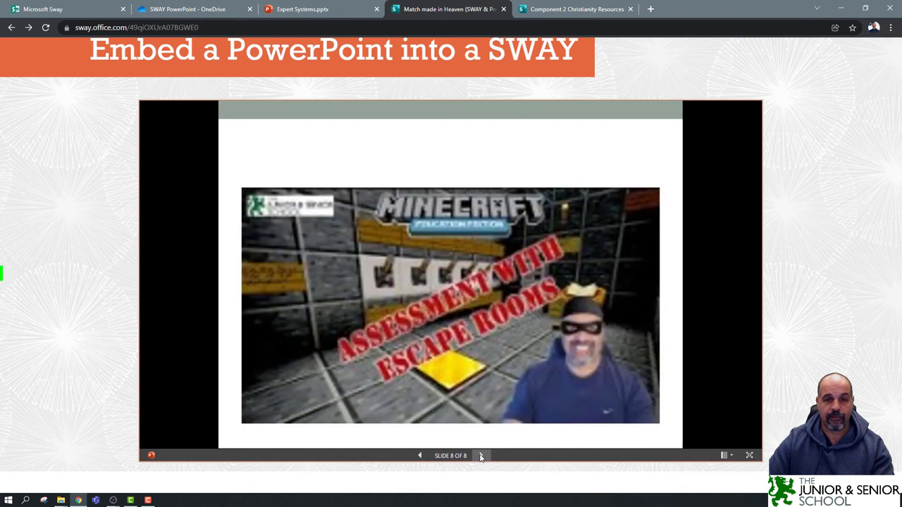
left_click(446, 296)
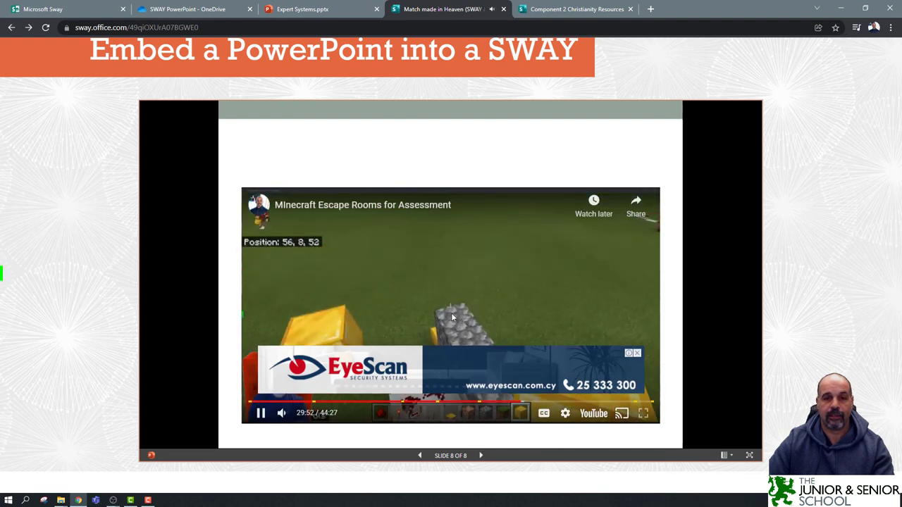
- Pause the video and switch to the Component 2 Christianity Resources tab
left_click(417, 318)
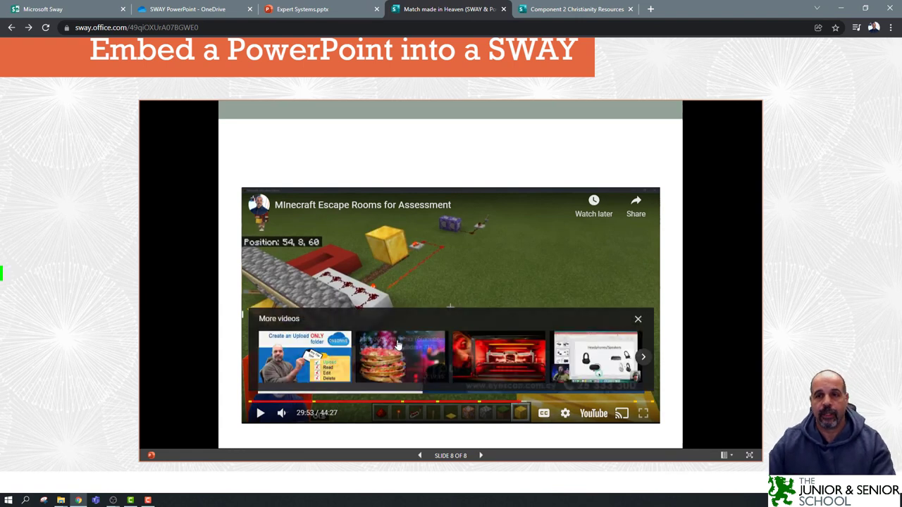
scroll(805, 231, "up", 5)
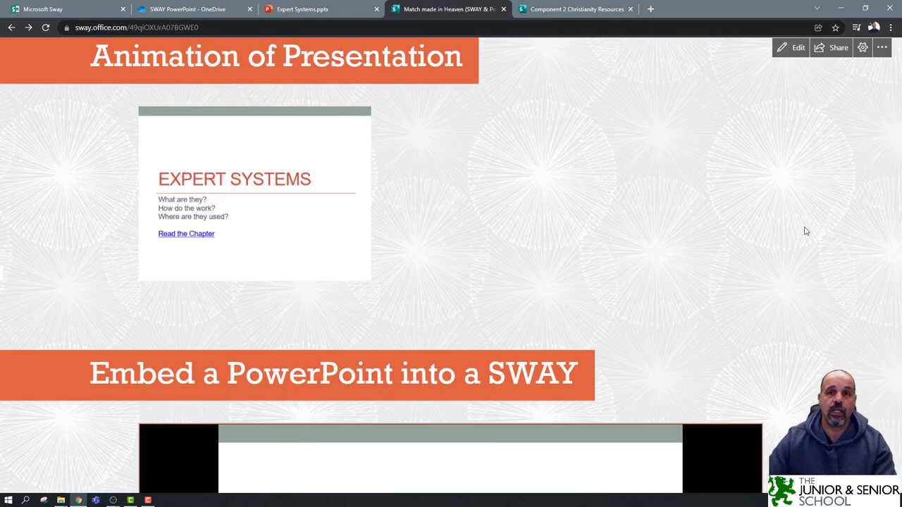
key("ctrl+Tab")
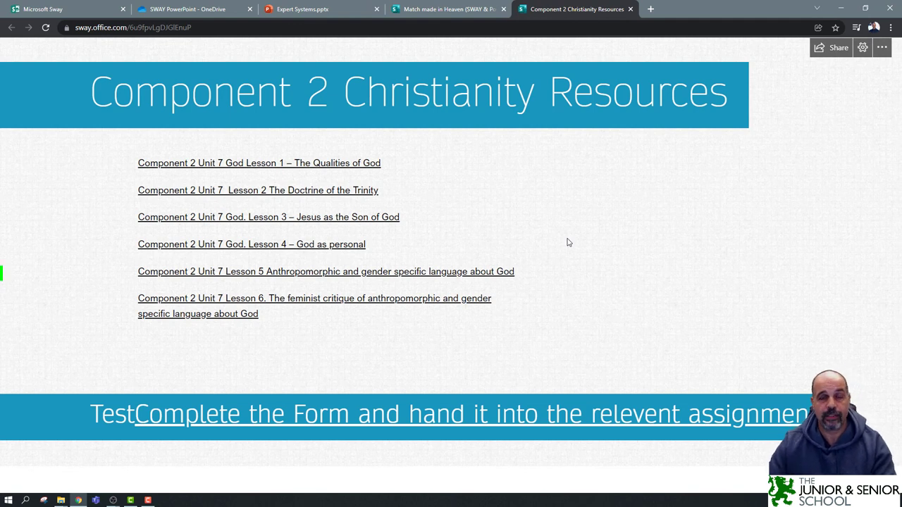
- Go from the Match made in Heaven tab to the Sway home page's Recent list, scrolled to the top
left_click(420, 8)
left_click(31, 9)
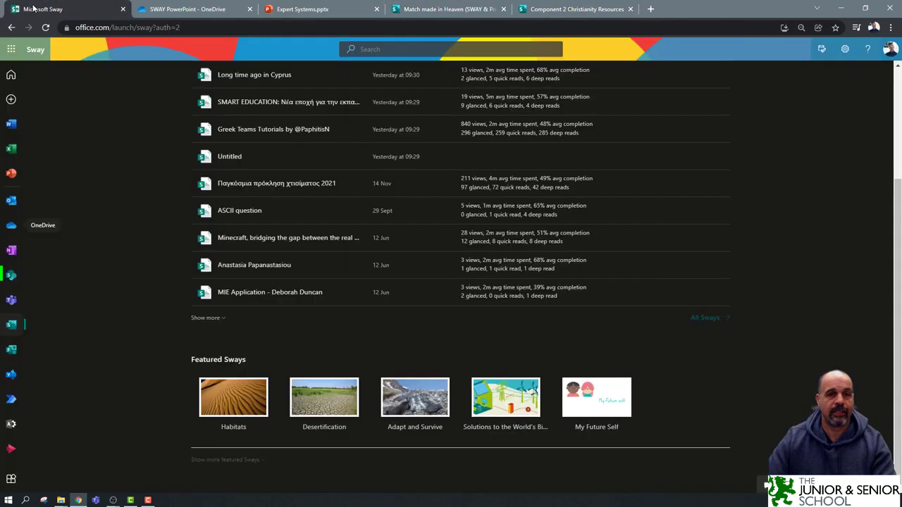
scroll(391, 207, "up", 3)
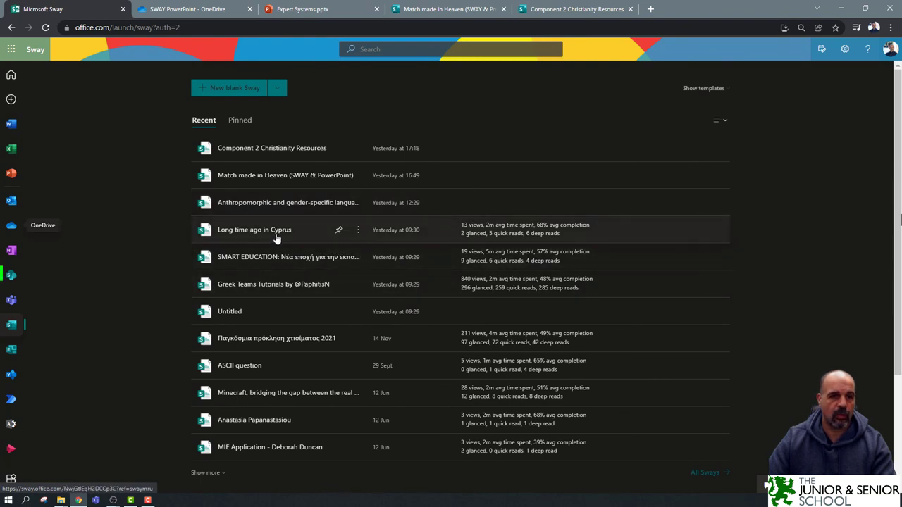
- Open the Long time ago in Cyprus Sway and copy its embed code to the clipboard
left_click(307, 235)
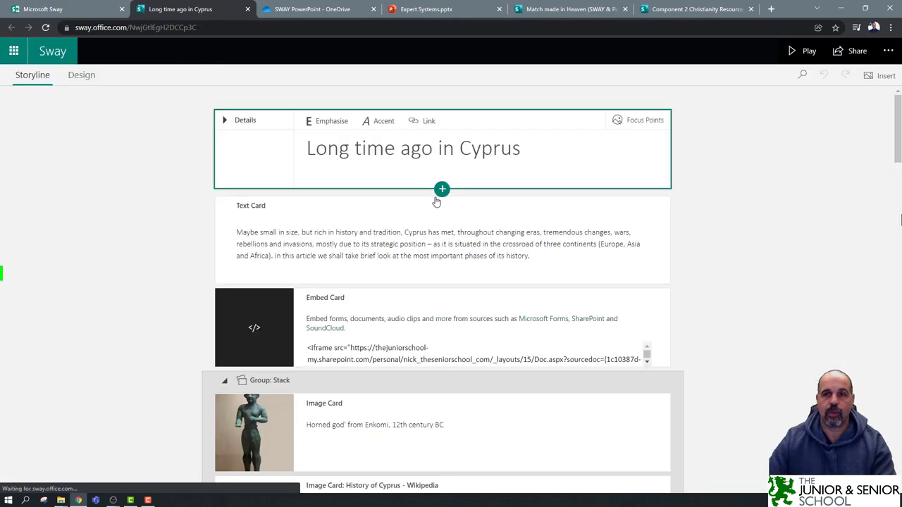
left_click(863, 55)
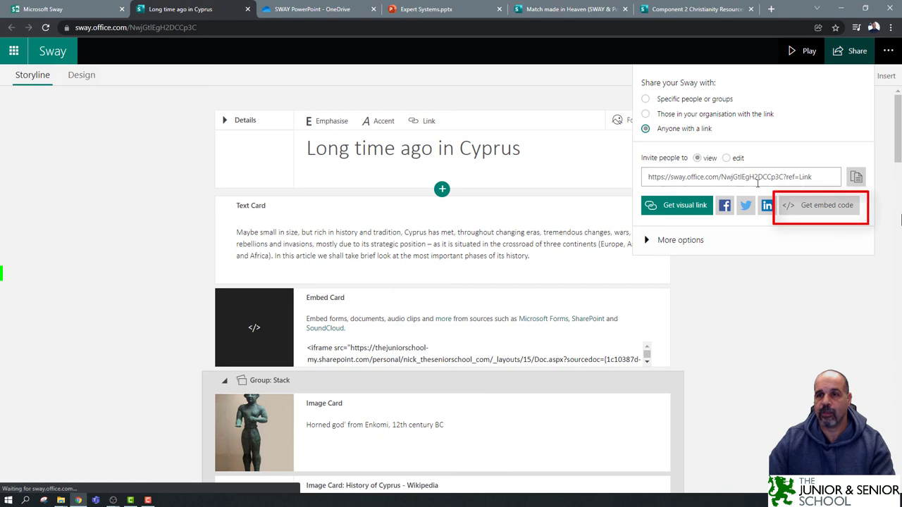
left_click(833, 209)
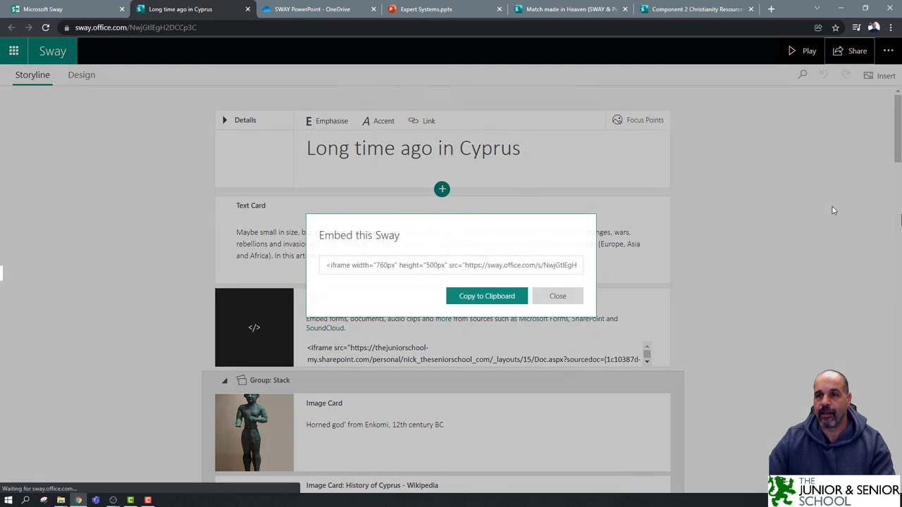
left_click(485, 296)
- Return to the Match made in Heaven tab and reopen it in edit mode
left_click(555, 9)
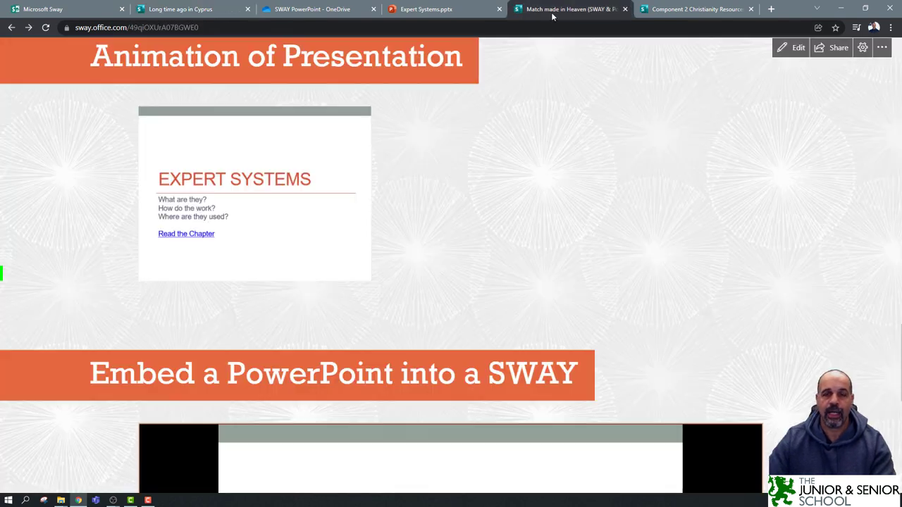
scroll(452, 203, "down", 5)
scroll(452, 203, "down", 1)
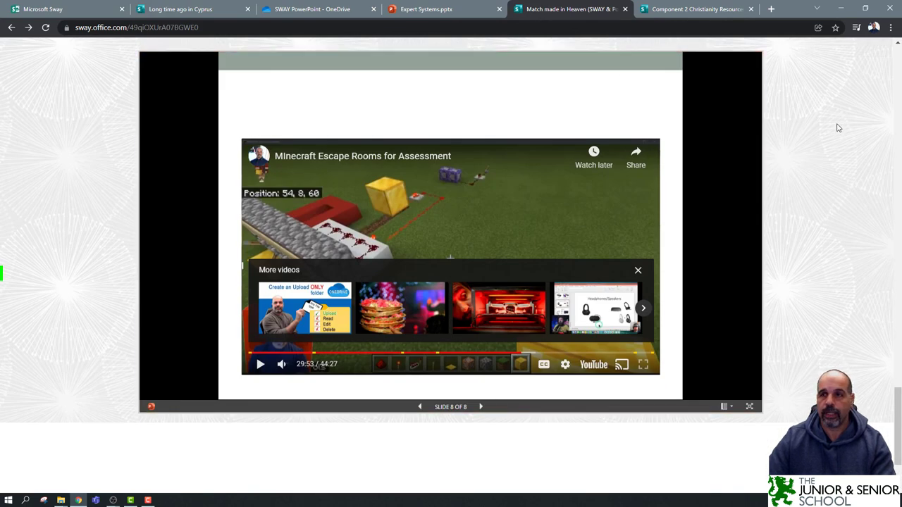
scroll(839, 124, "up", 3)
left_click(797, 48)
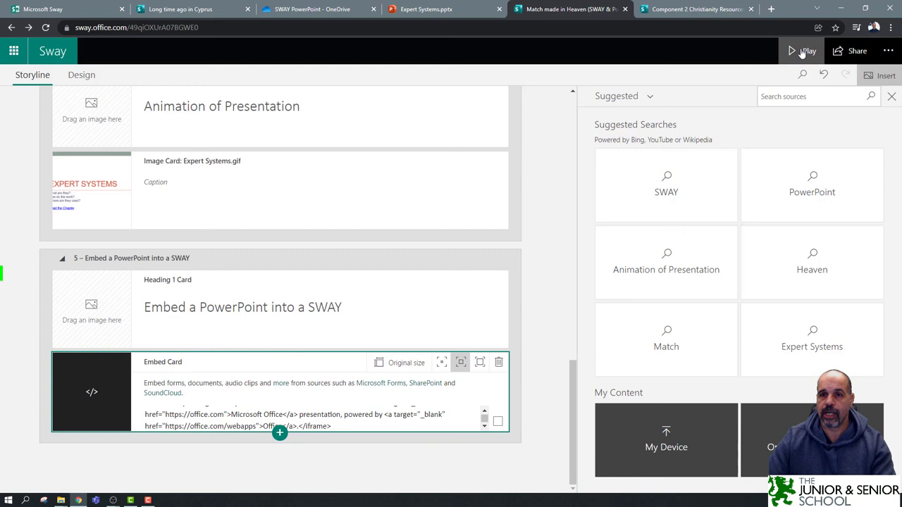
- Add a new Heading 1 section titled 'Embed a SWAY' after the PowerPoint embed
left_click(280, 432)
left_click(195, 472)
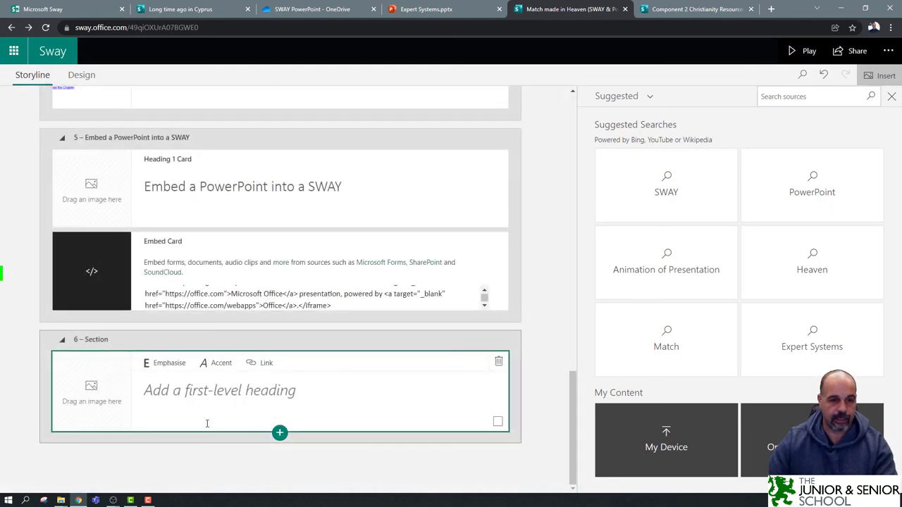
left_click(224, 396)
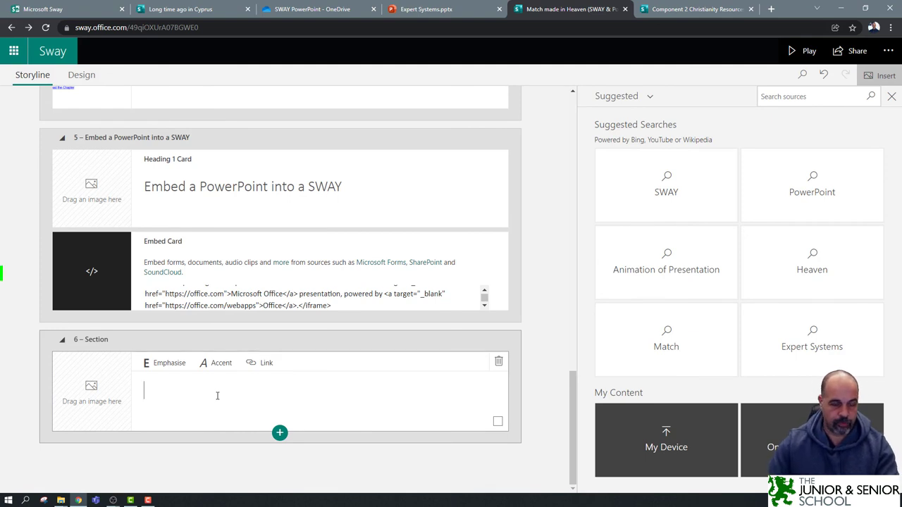
type("bed a")
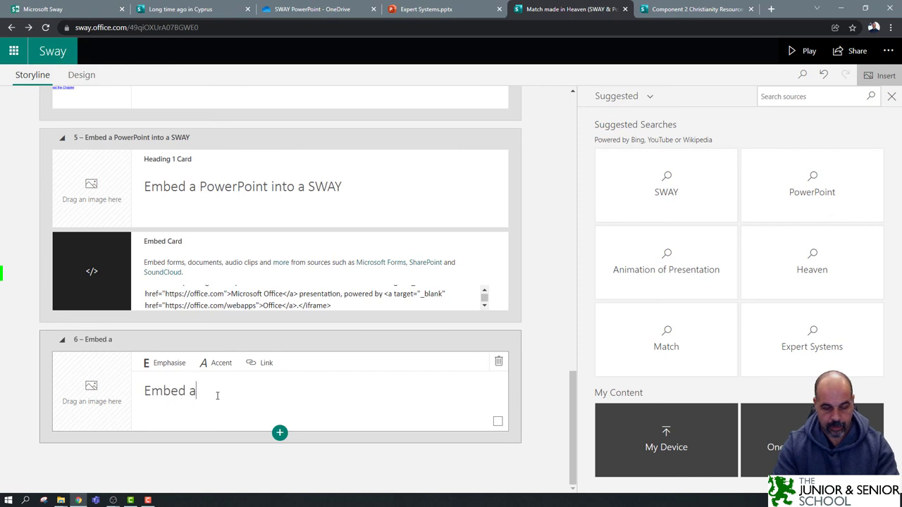
type(" SWAY")
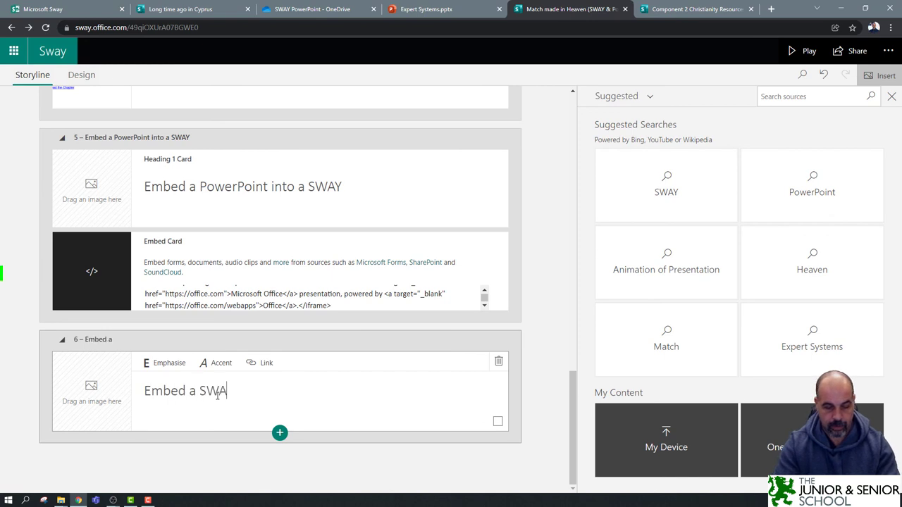
- Add an embed card below the heading with the Cyprus Sway's embed code, then preview the Sway
left_click(280, 434)
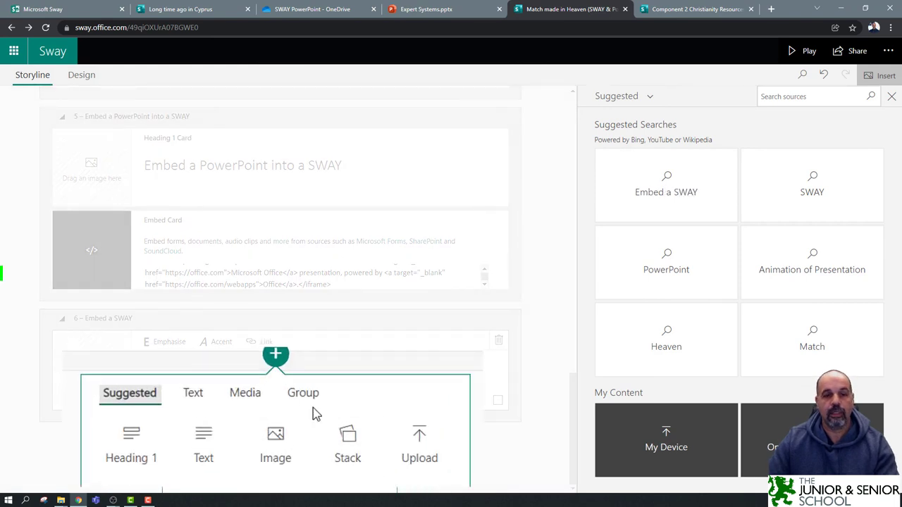
left_click(248, 395)
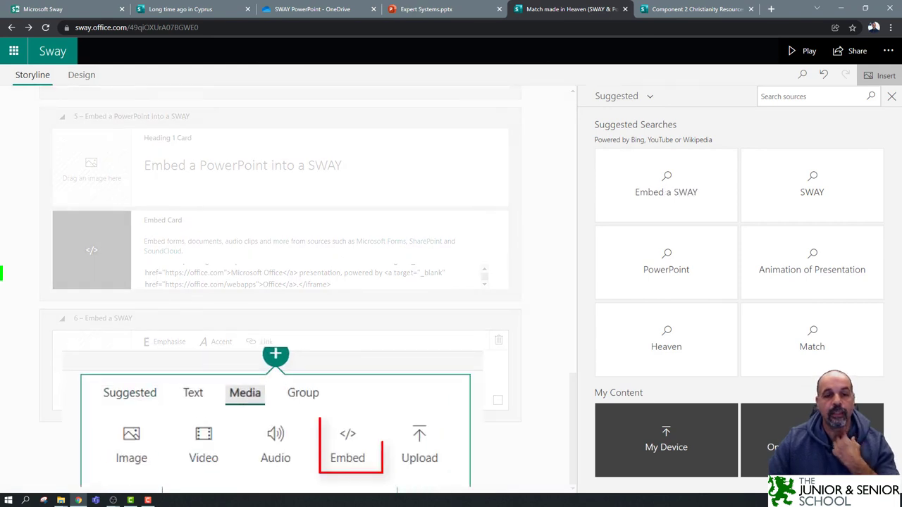
left_click(357, 458)
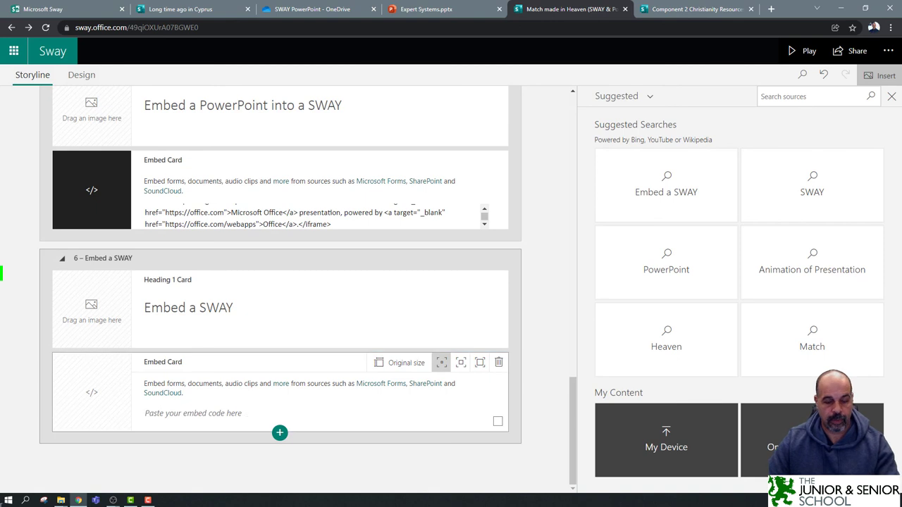
key("ctrl+v")
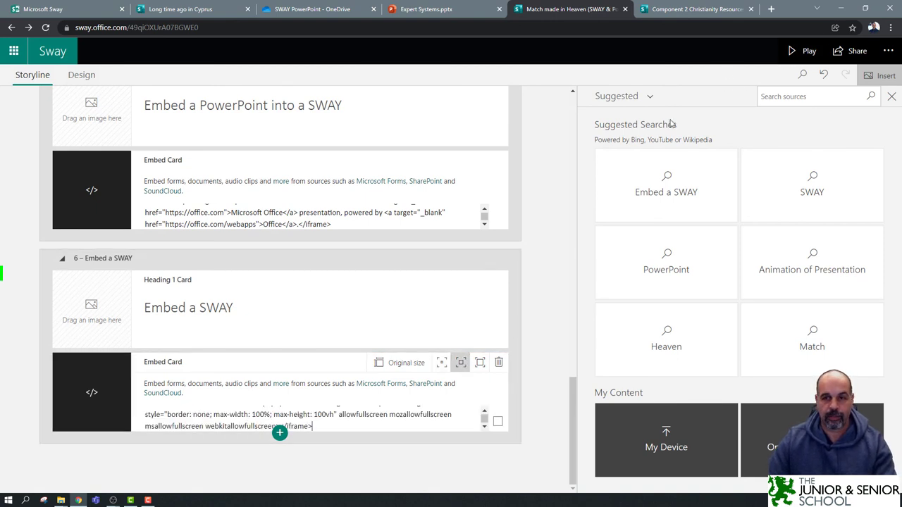
left_click(803, 50)
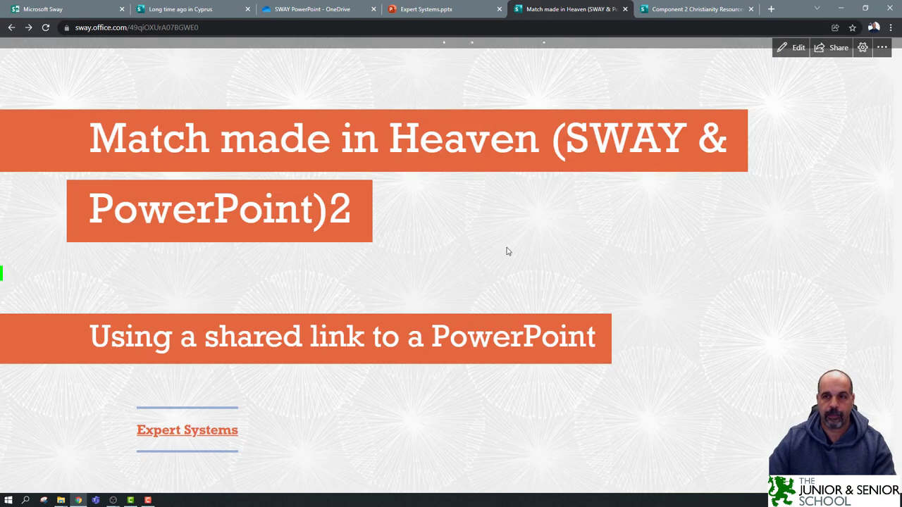
- Scroll down to the embedded Cyprus Sway, then switch to the Component 2 Christianity Resources Sway
scroll(508, 251, "down", 5)
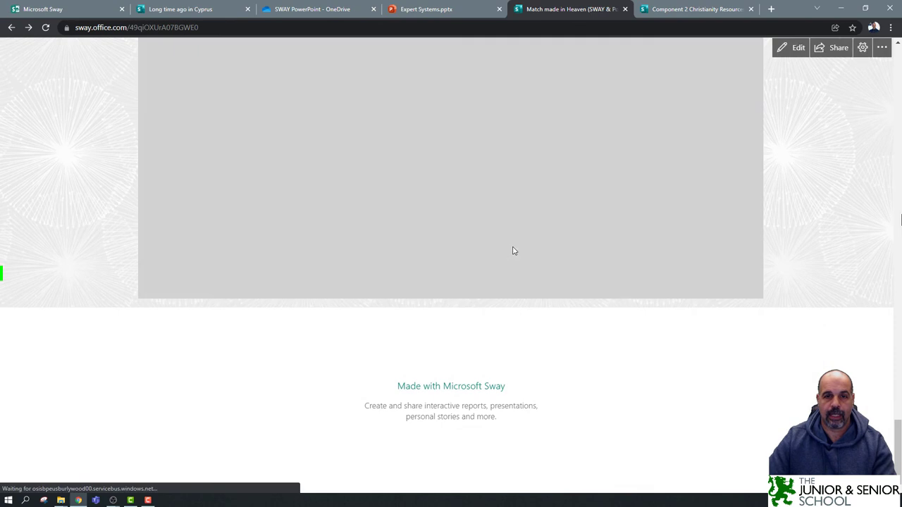
scroll(838, 201, "up", 3)
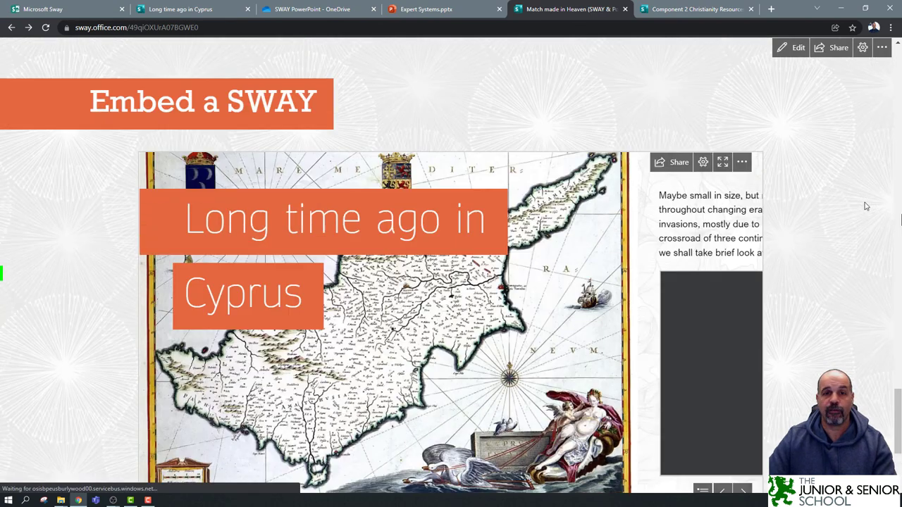
scroll(866, 207, "down", 1)
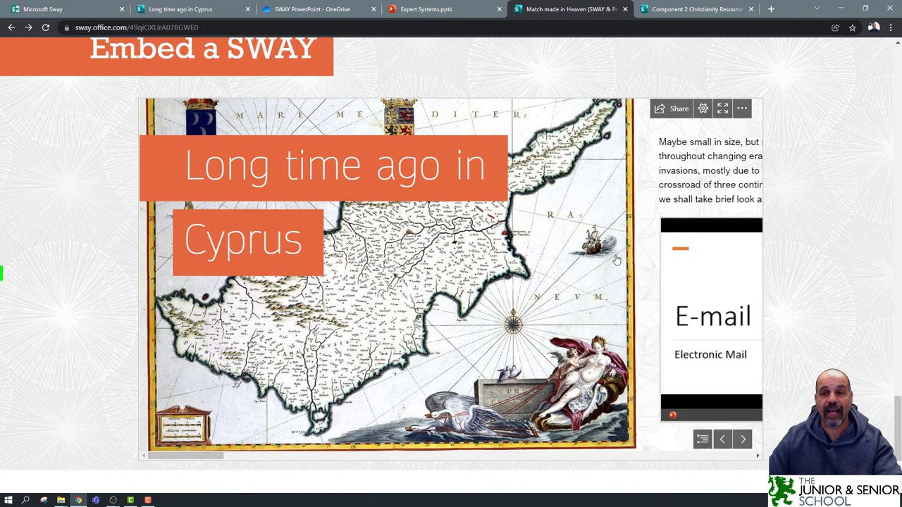
scroll(592, 258, "down", 3)
scroll(592, 259, "down", 6)
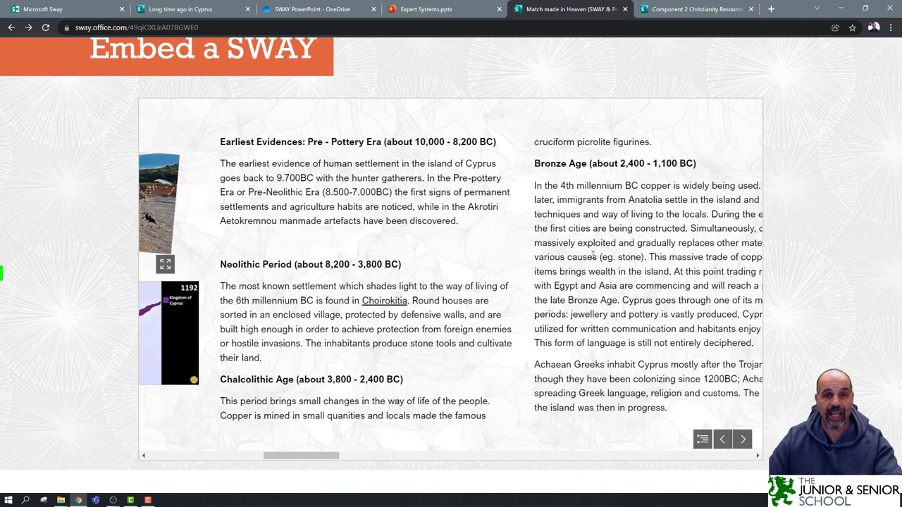
scroll(592, 256, "down", 8)
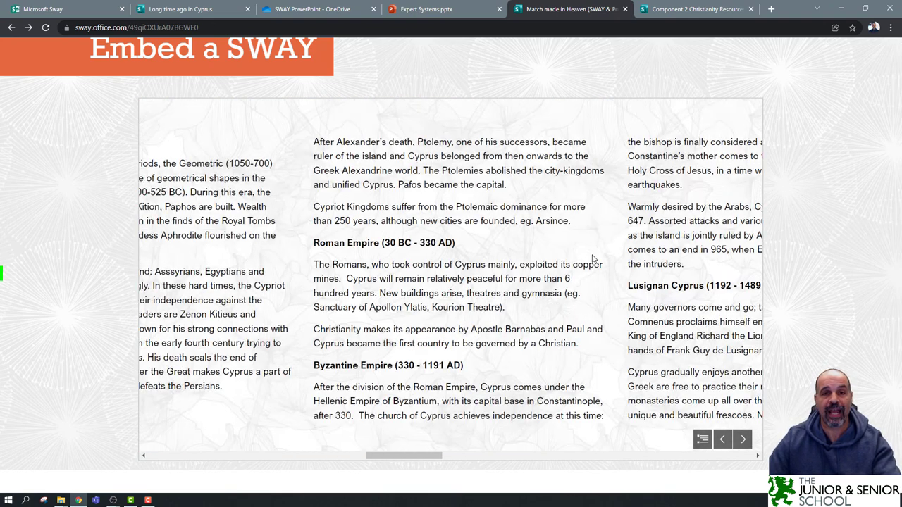
left_click(694, 10)
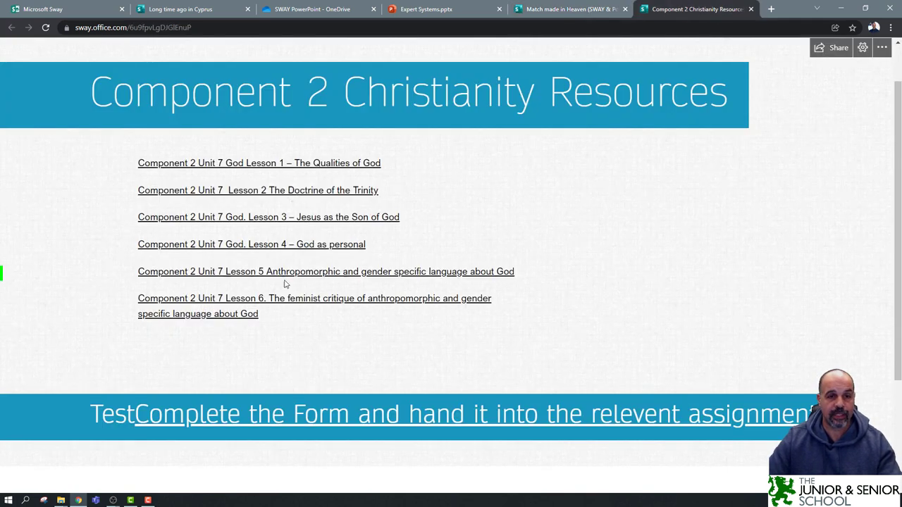
- Highlight the lesson links, then go back to the Match made in Heaven Sway's Embed a SWAY section
mouse_move(297, 357)
left_mouse_down()
mouse_move(161, 271)
mouse_move(138, 163)
mouse_move(204, 298)
mouse_move(328, 352)
left_mouse_up()
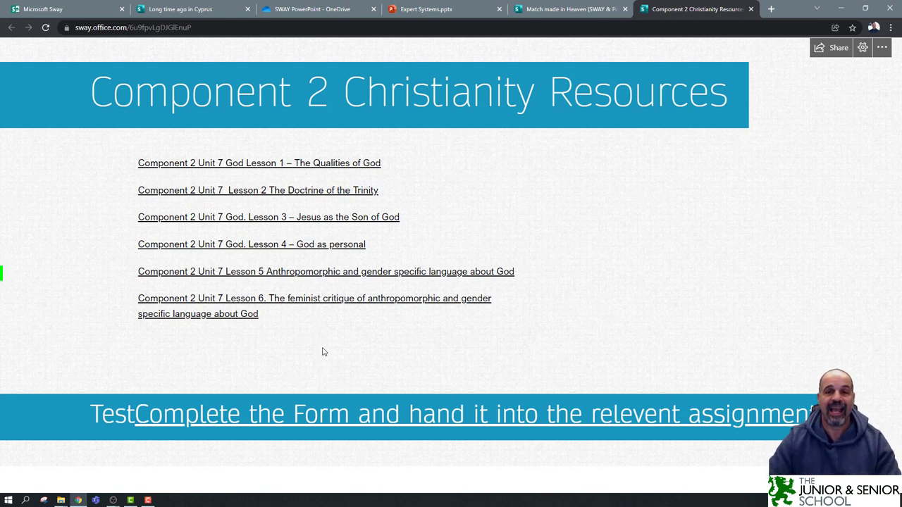
left_click(557, 10)
scroll(709, 181, "up", 1)
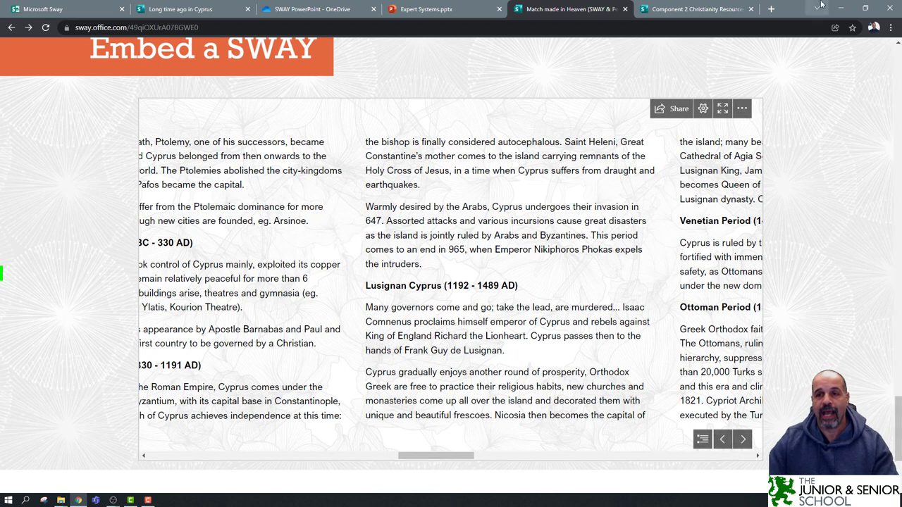
scroll(828, 175, "up", 10)
scroll(830, 176, "up", 4)
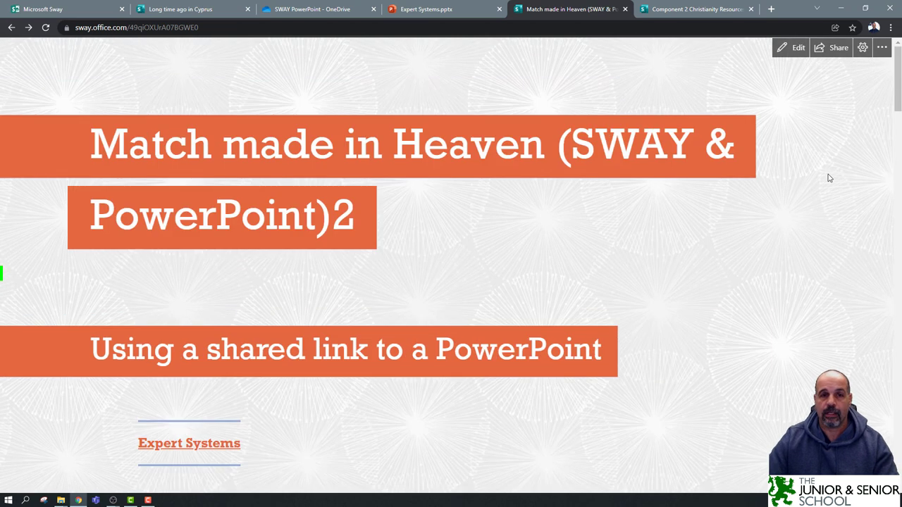
scroll(194, 282, "down", 3)
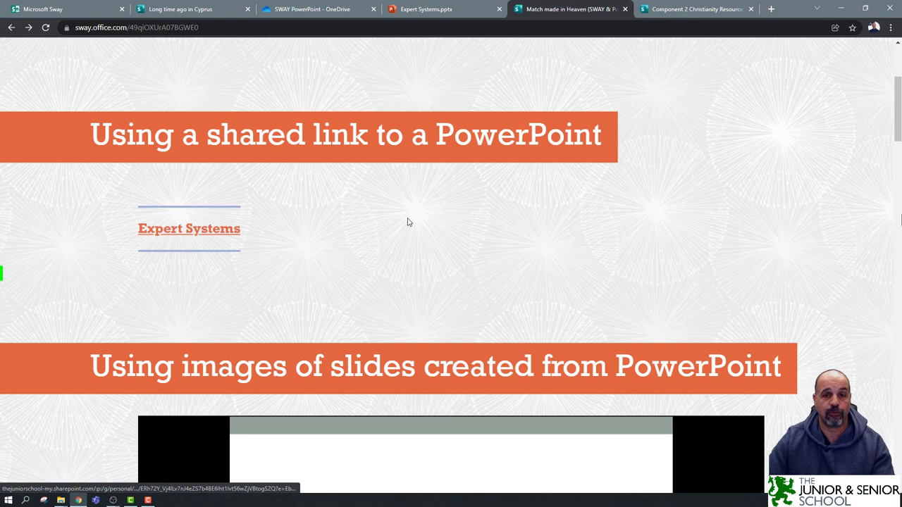
scroll(409, 222, "down", 5)
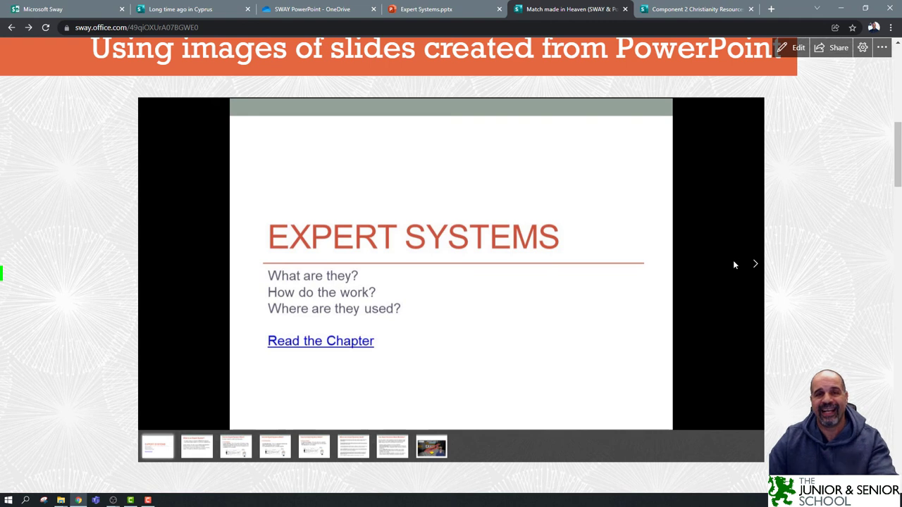
scroll(841, 268, "down", 6)
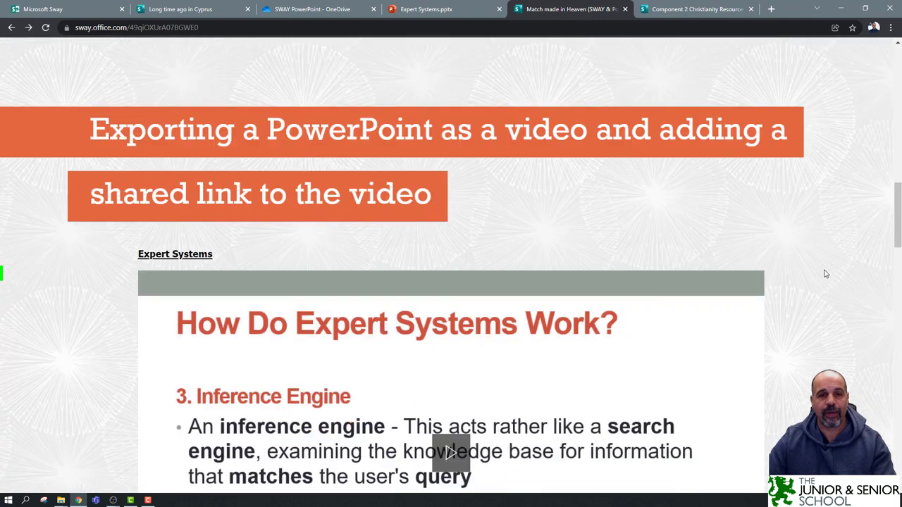
scroll(807, 275, "down", 1)
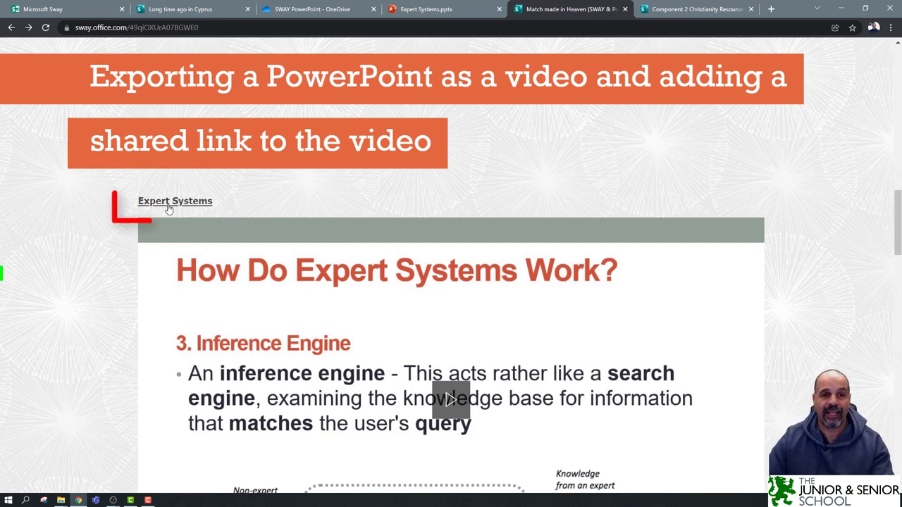
scroll(727, 211, "down", 3)
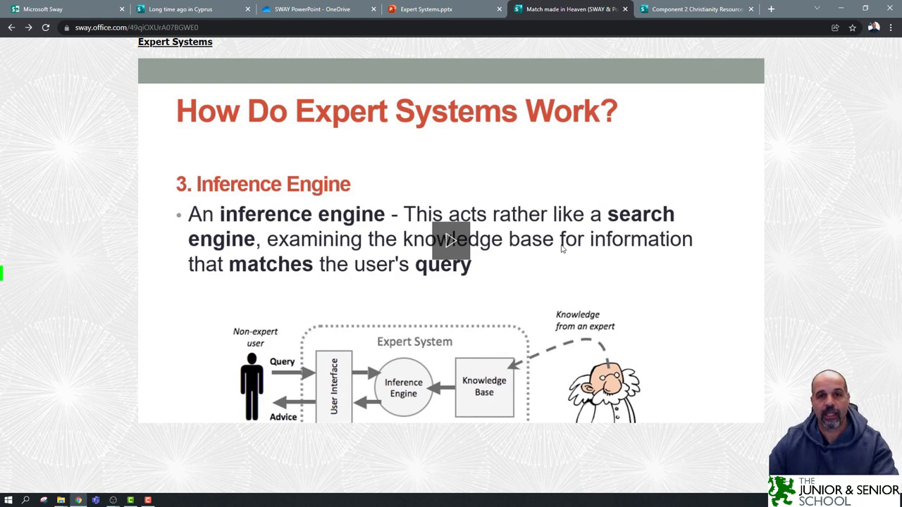
scroll(594, 235, "down", 5)
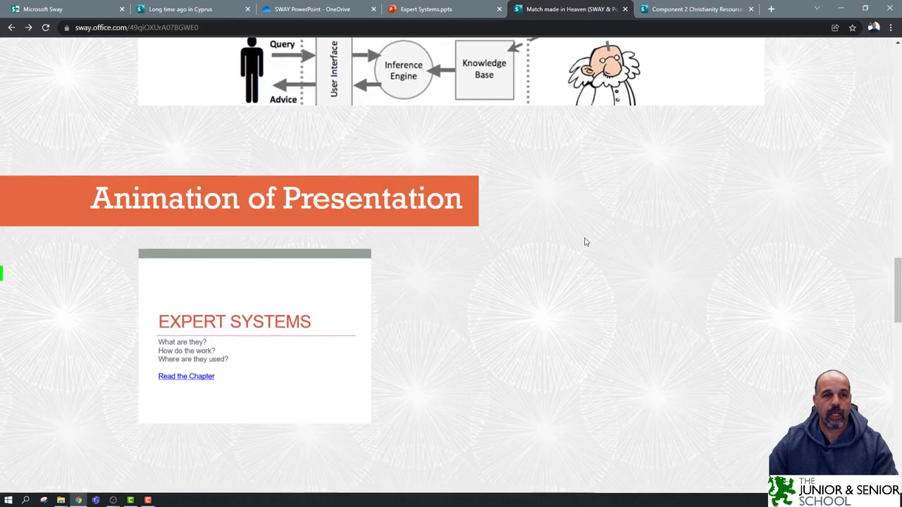
scroll(370, 254, "down", 3)
scroll(373, 258, "up", 1)
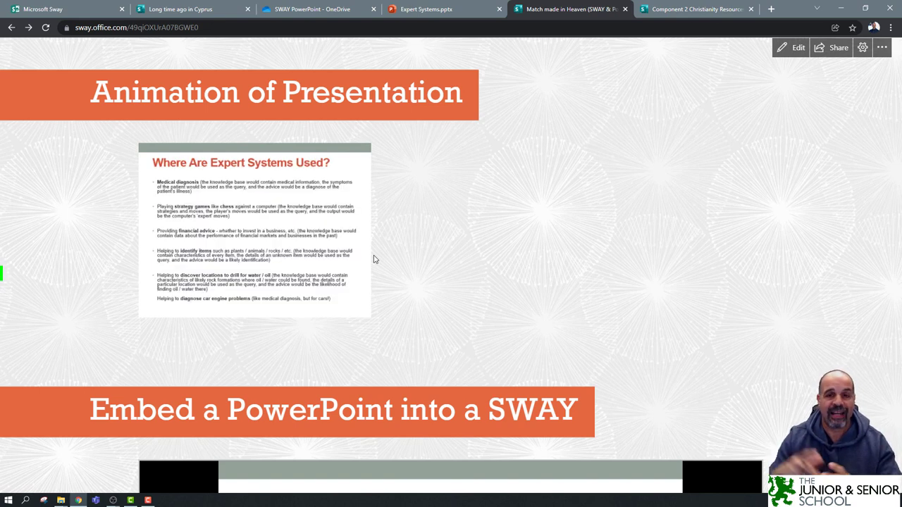
- Advance the embedded Expert Systems deck to slide 2, briefly opening and closing it in PowerPoint for the web
scroll(600, 233, "down", 6)
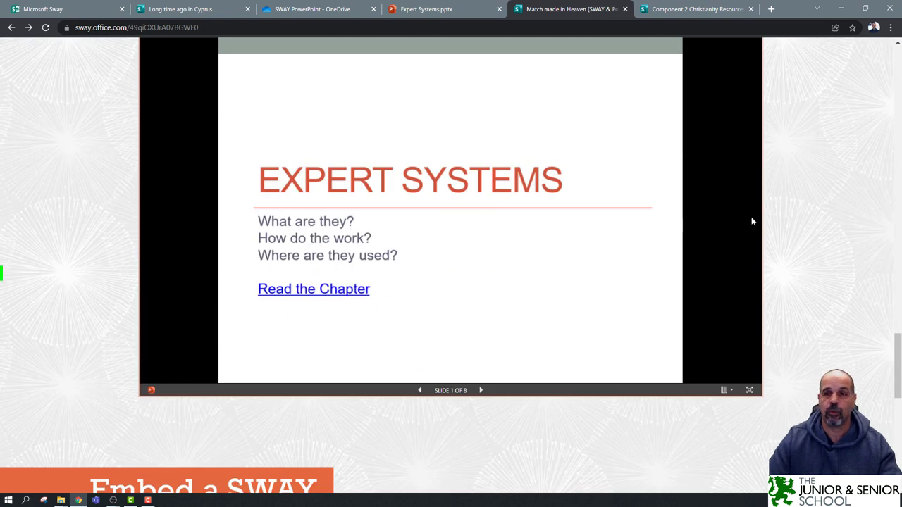
left_click_drag(898, 383, 894, 373)
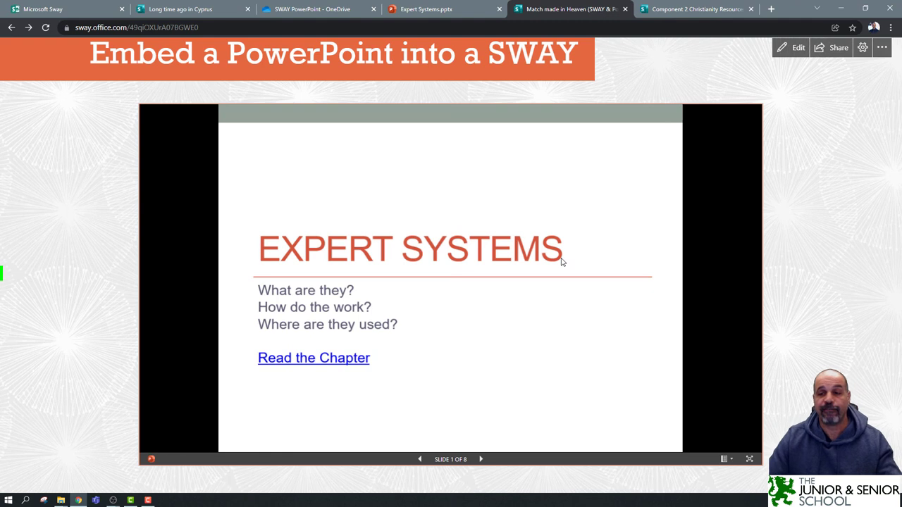
left_click(643, 368)
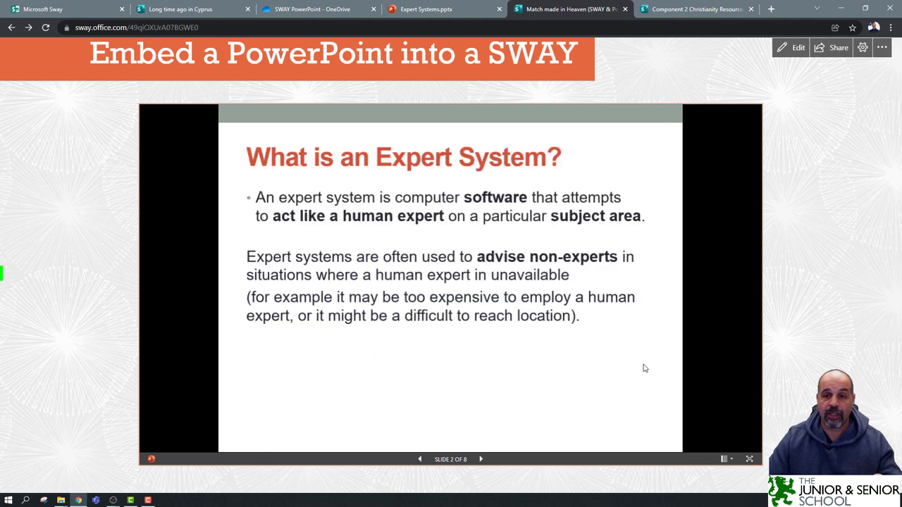
left_click(750, 460)
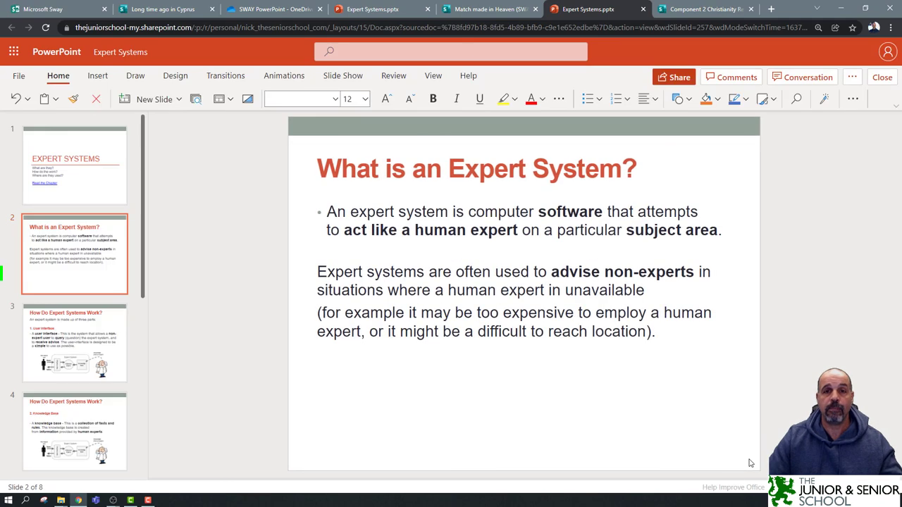
left_click(642, 9)
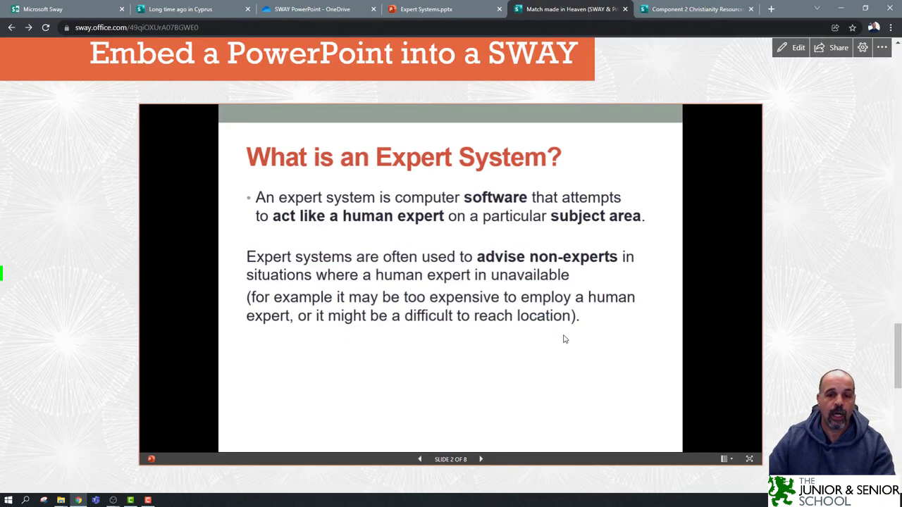
scroll(826, 332, "down", 8)
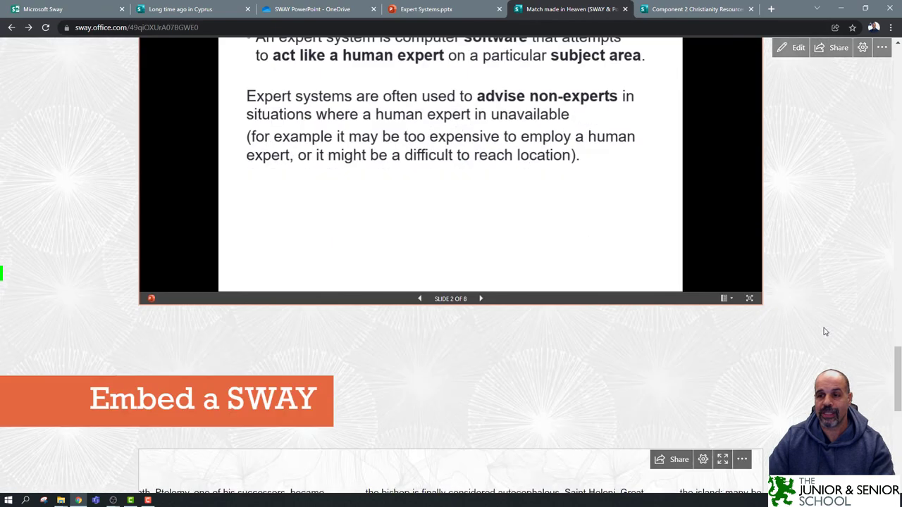
scroll(826, 332, "up", 2)
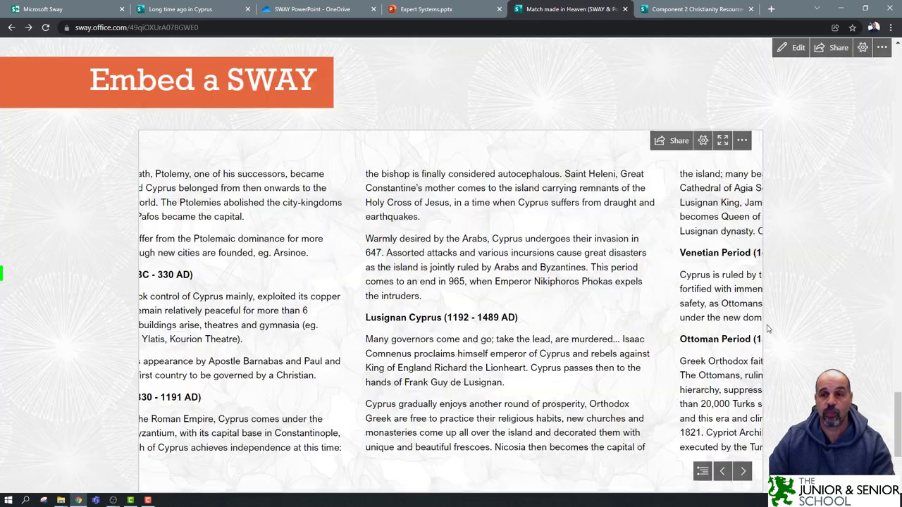
scroll(680, 317, "down", 5)
scroll(680, 317, "down", 8)
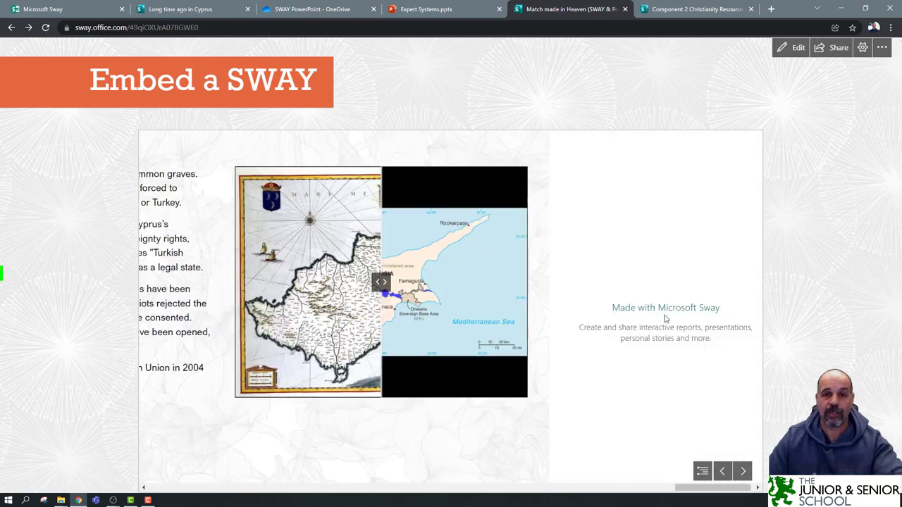
scroll(665, 318, "up", 8)
scroll(665, 319, "up", 10)
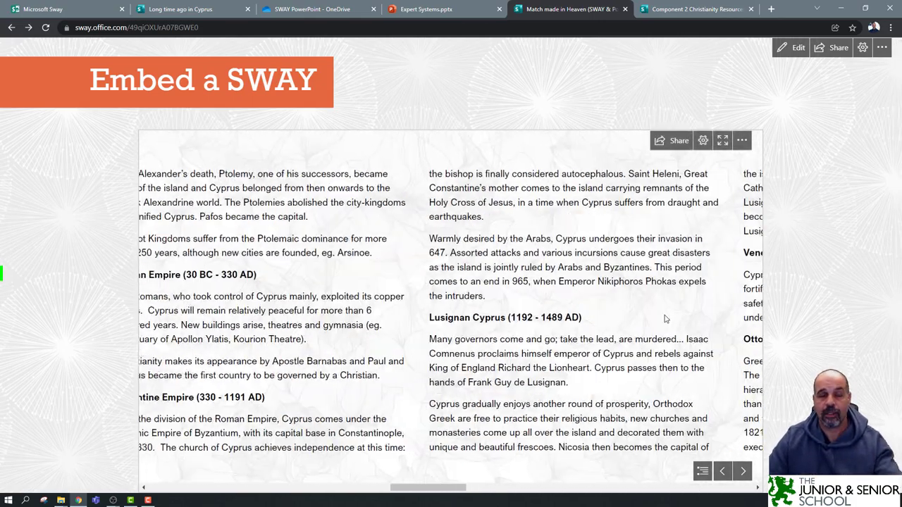